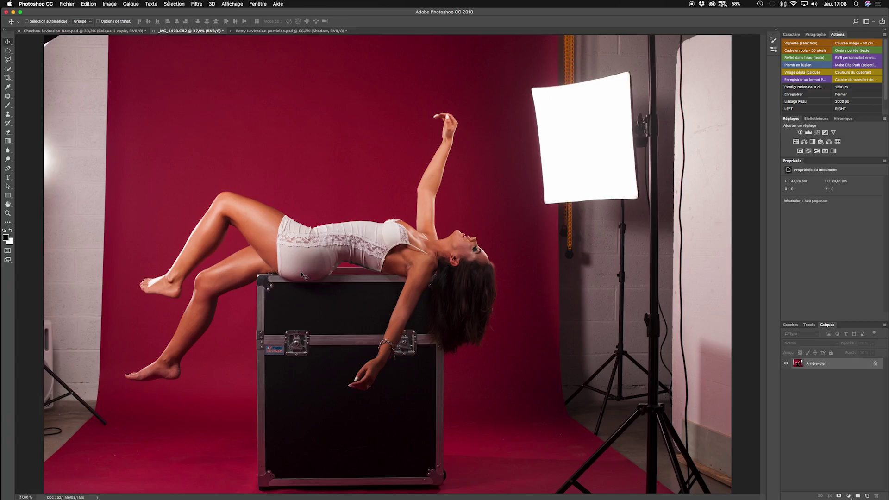
Examine the model's legs, dress, hair and arms, and where her body meets the flight case
{"action": "key", "text": "super+plus"}
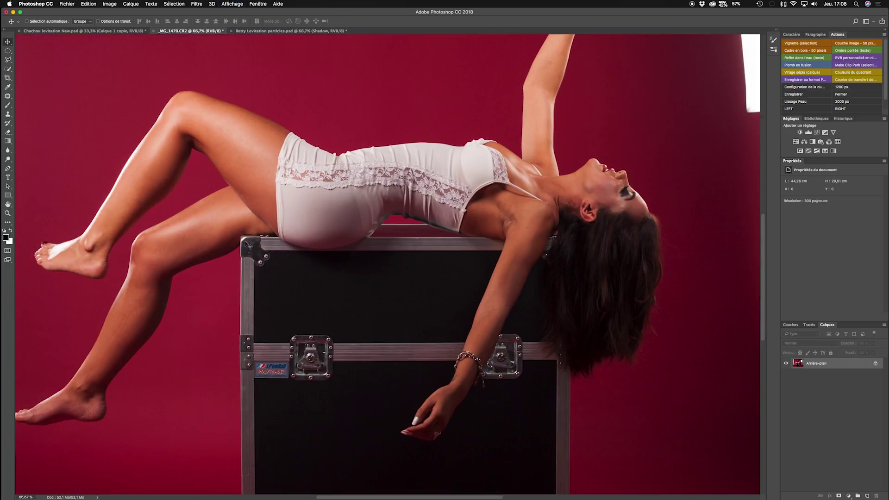
{"action": "left_click_drag", "start_coordinate": [425, 277], "coordinate": [411, 316]}
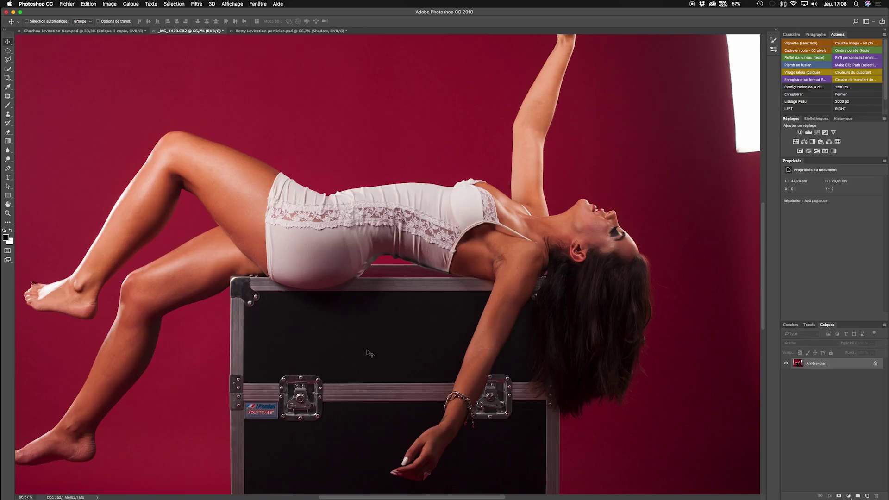
{"action": "key", "text": "super+plus"}
{"action": "left_click_drag", "start_coordinate": [238, 281], "coordinate": [422, 271]}
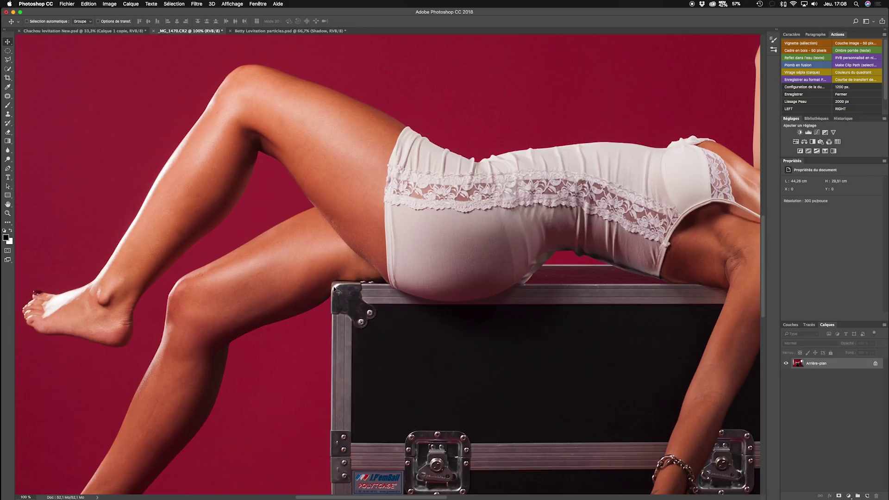
{"action": "scroll", "coordinate": [360, 276], "scroll_direction": "down", "scroll_amount": 2}
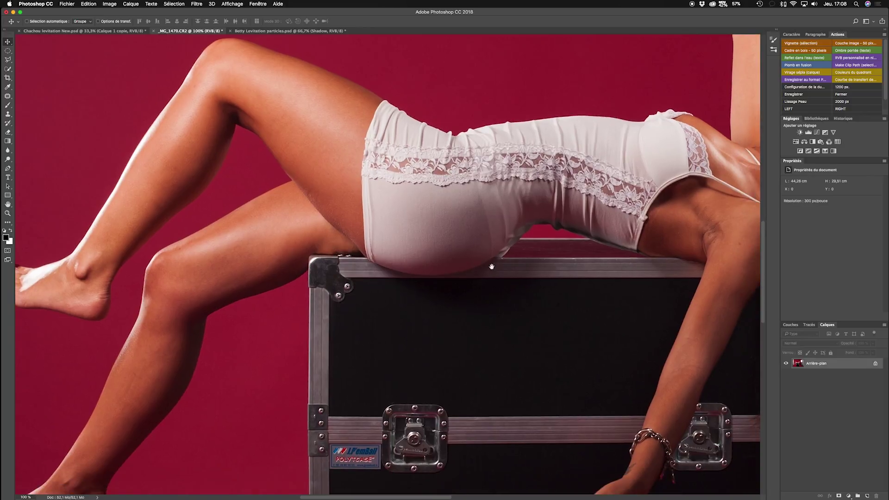
{"action": "scroll", "coordinate": [488, 264], "scroll_direction": "right", "scroll_amount": 6}
{"action": "scroll", "coordinate": [574, 241], "scroll_direction": "right", "scroll_amount": 3}
{"action": "scroll", "coordinate": [574, 240], "scroll_direction": "down", "scroll_amount": 1}
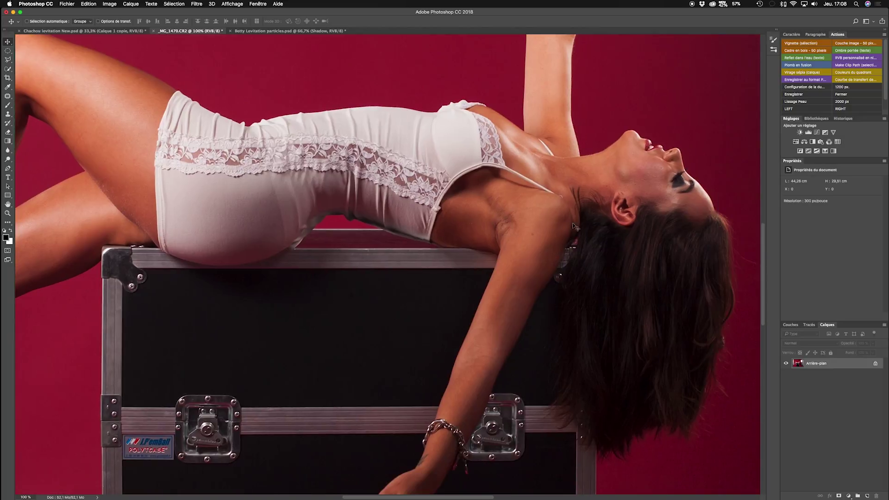
{"action": "scroll", "coordinate": [512, 381], "scroll_direction": "down", "scroll_amount": 3}
{"action": "scroll", "coordinate": [513, 382], "scroll_direction": "right", "scroll_amount": 4}
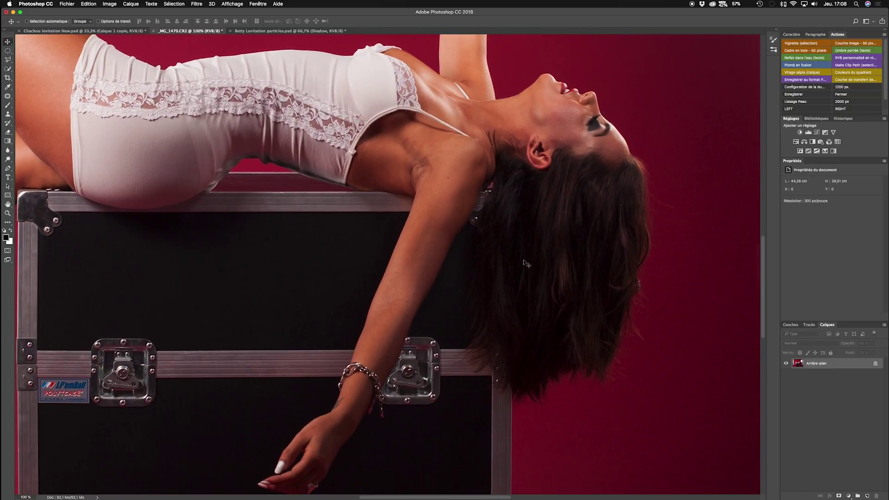
Duplicate the background layer
{"action": "key", "text": "super+0"}
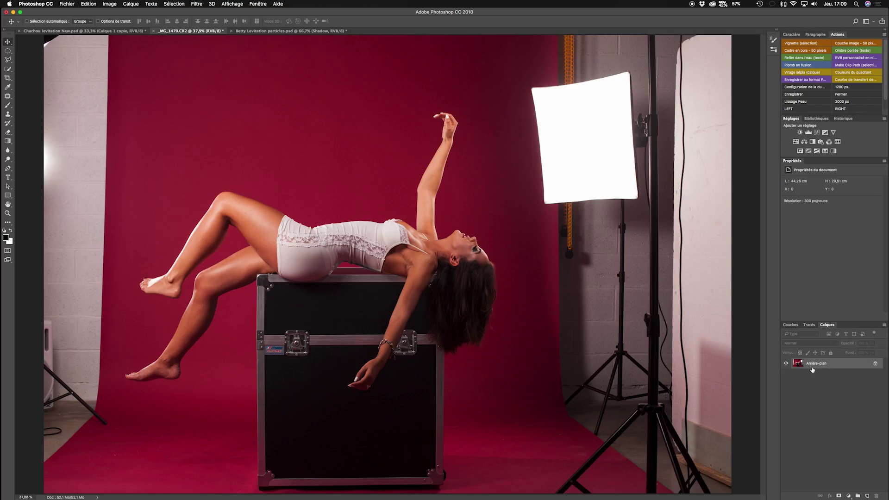
{"action": "left_click_drag", "start_coordinate": [832, 364], "coordinate": [867, 495]}
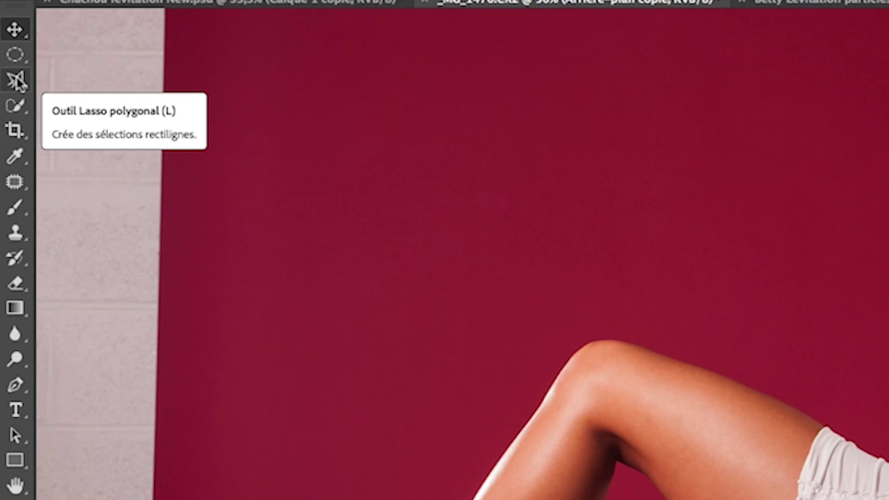
Try a freehand Lasso selection on the red backdrop above the raised knee and deselect it
{"action": "left_click", "coordinate": [19, 83]}
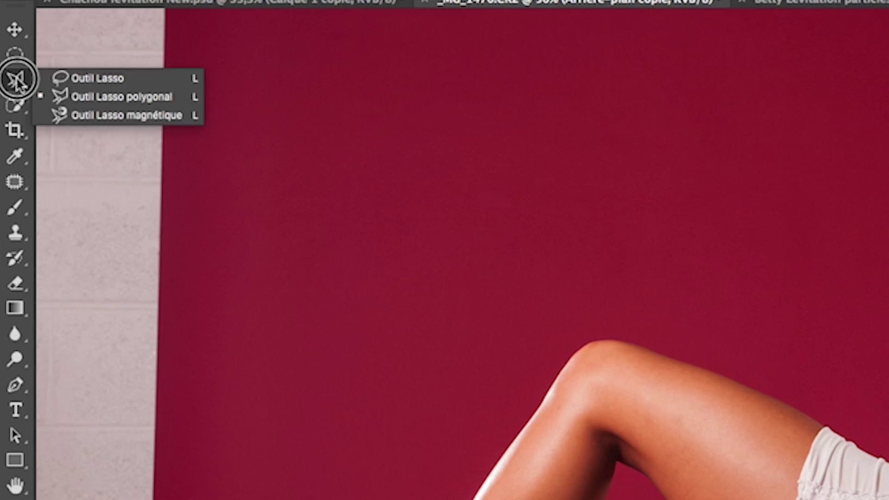
{"action": "left_click", "coordinate": [107, 85]}
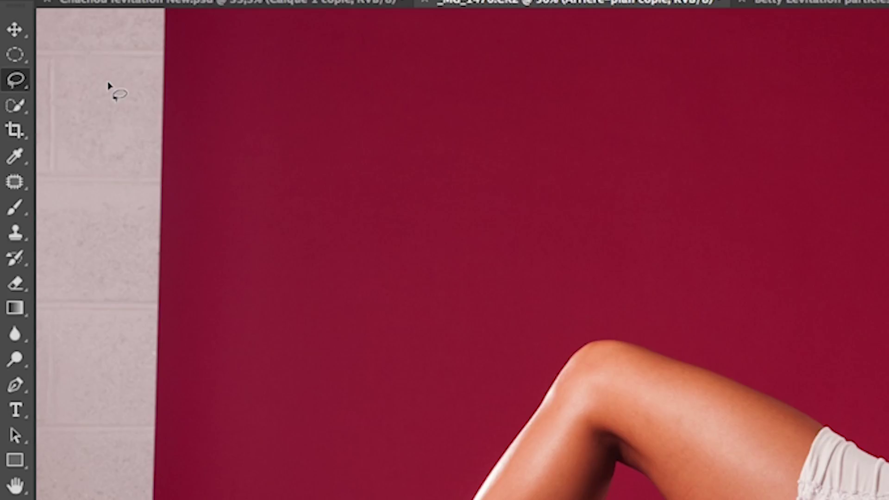
{"action": "mouse_move", "coordinate": [423, 360]}
{"action": "left_mouse_down"}
{"action": "mouse_move", "coordinate": [463, 291]}
{"action": "mouse_move", "coordinate": [496, 369]}
{"action": "left_mouse_up"}
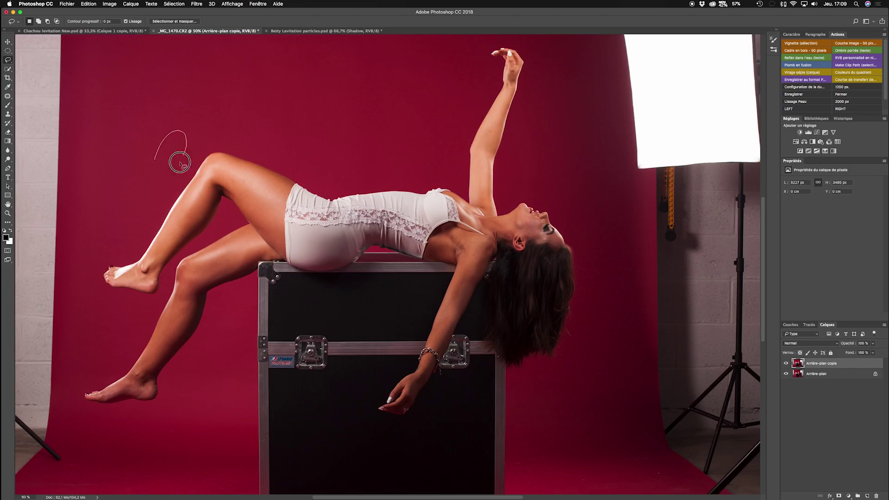
{"action": "mouse_move", "coordinate": [180, 163]}
{"action": "left_mouse_down"}
{"action": "mouse_move", "coordinate": [161, 201]}
{"action": "mouse_move", "coordinate": [154, 183]}
{"action": "mouse_move", "coordinate": [180, 191]}
{"action": "mouse_move", "coordinate": [201, 160]}
{"action": "mouse_move", "coordinate": [222, 156]}
{"action": "mouse_move", "coordinate": [267, 166]}
{"action": "left_mouse_up"}
{"action": "left_click", "coordinate": [170, 214]}
{"action": "key", "text": "super+d"}
Trace the top of the raised foot and the front of the shin with the Polygonal Lasso
{"action": "left_click_drag", "start_coordinate": [7, 60], "coordinate": [33, 67]}
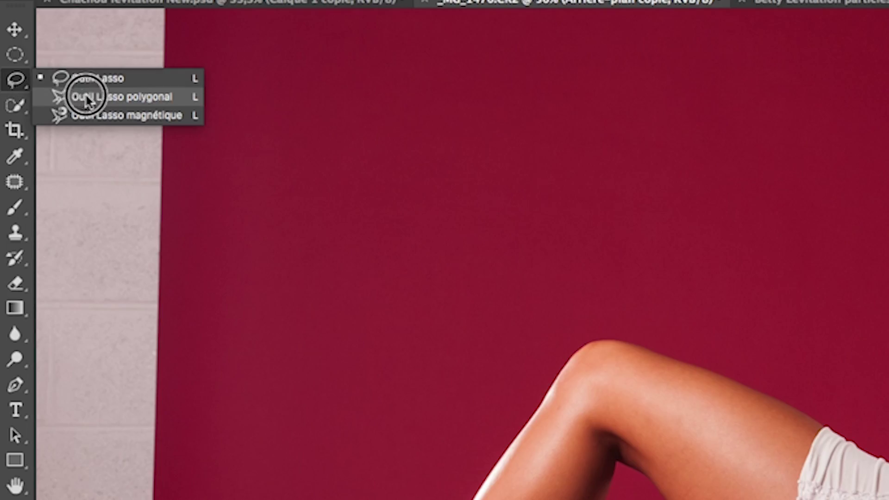
{"action": "left_click_drag", "start_coordinate": [91, 101], "coordinate": [91, 101]}
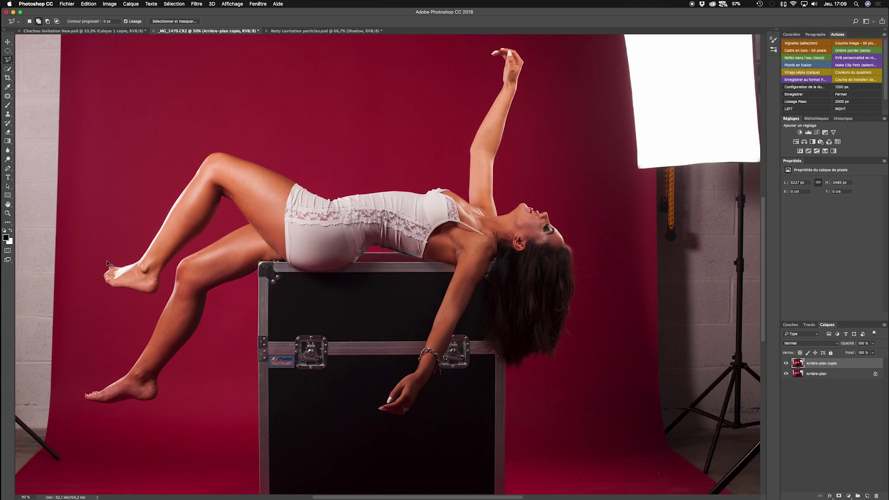
{"action": "key", "text": "super+plus"}
{"action": "key", "text": "super+plus"}
{"action": "key", "text": "super+plus"}
{"action": "scroll", "coordinate": [198, 254], "scroll_direction": "left", "scroll_amount": 15}
{"action": "scroll", "coordinate": [334, 257], "scroll_direction": "down", "scroll_amount": 3}
{"action": "scroll", "coordinate": [333, 257], "scroll_direction": "left", "scroll_amount": 2}
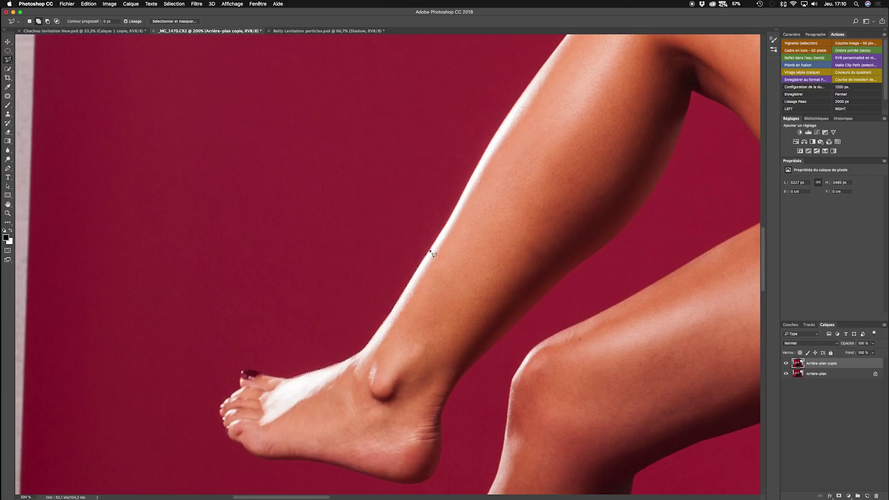
{"action": "left_click_drag", "start_coordinate": [435, 245], "coordinate": [400, 304]}
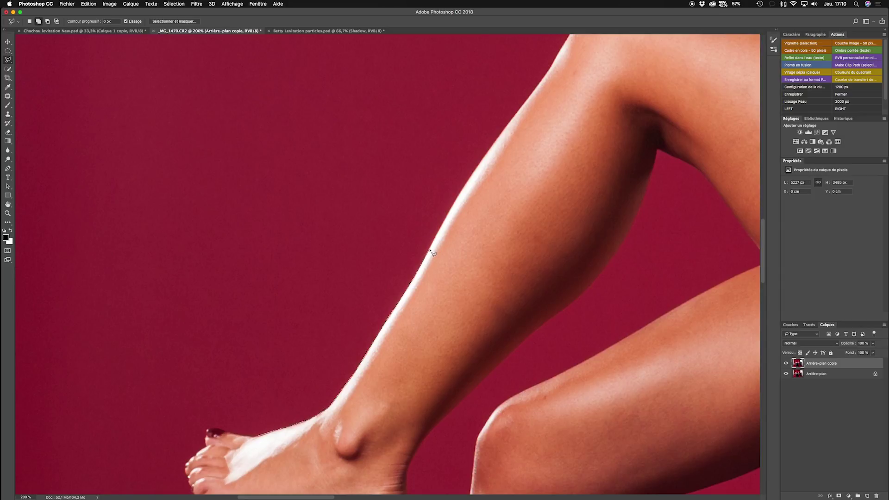
{"action": "left_click", "coordinate": [431, 251]}
Close the polygonal outline across the calf, ankle and foot, and clear the selection
{"action": "scroll", "coordinate": [490, 284], "scroll_direction": "down", "scroll_amount": 3}
{"action": "left_click", "coordinate": [537, 327]}
{"action": "left_click", "coordinate": [373, 418]}
{"action": "double_click", "coordinate": [249, 416]}
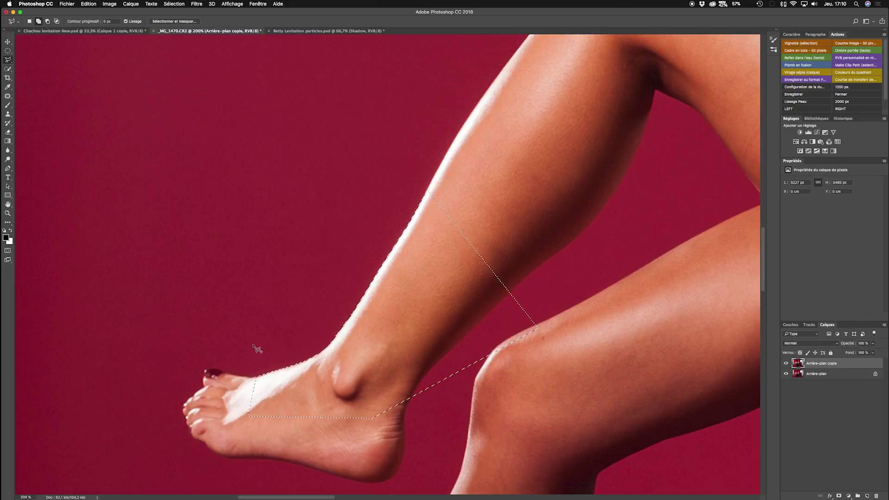
{"action": "key", "text": "super+minus"}
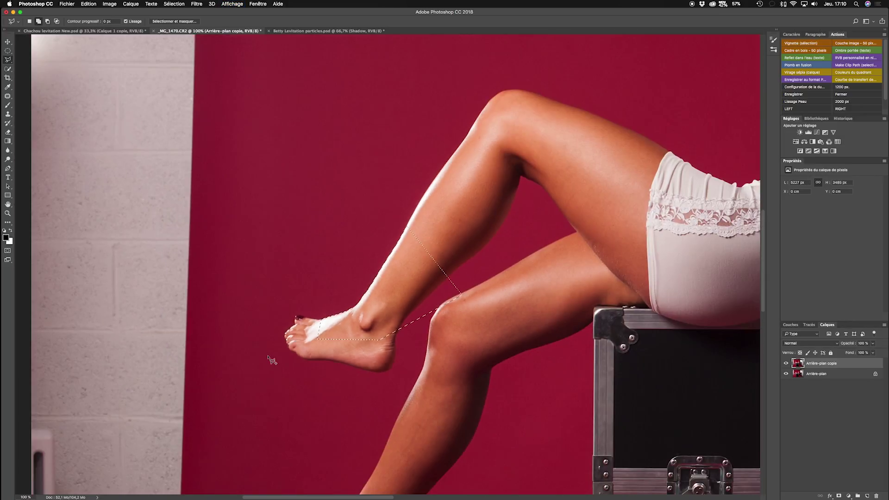
{"action": "key", "text": "super+d"}
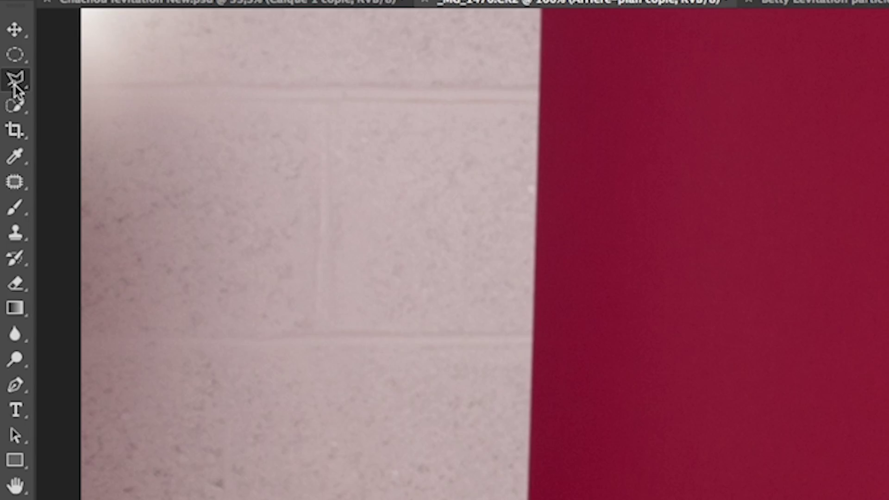
Trace the front edge of the raised leg from the top of the foot towards the knee with the Magnetic Lasso
{"action": "left_click", "coordinate": [8, 60]}
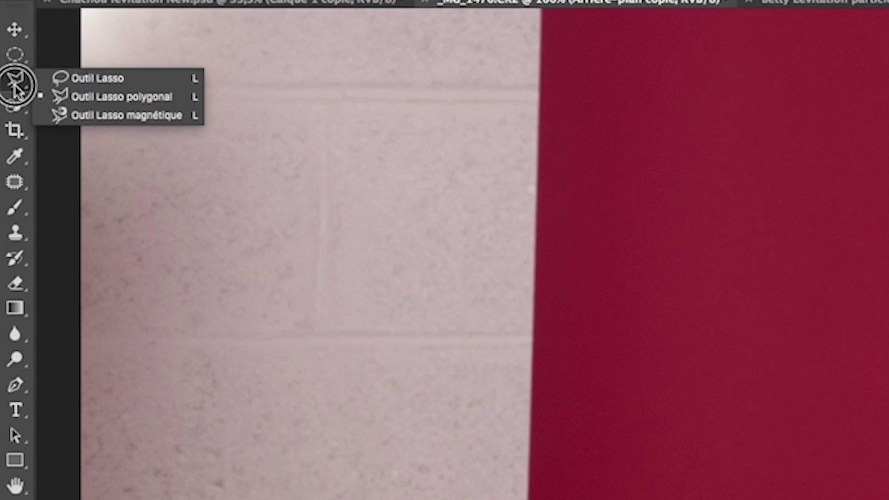
{"action": "left_click", "coordinate": [87, 115]}
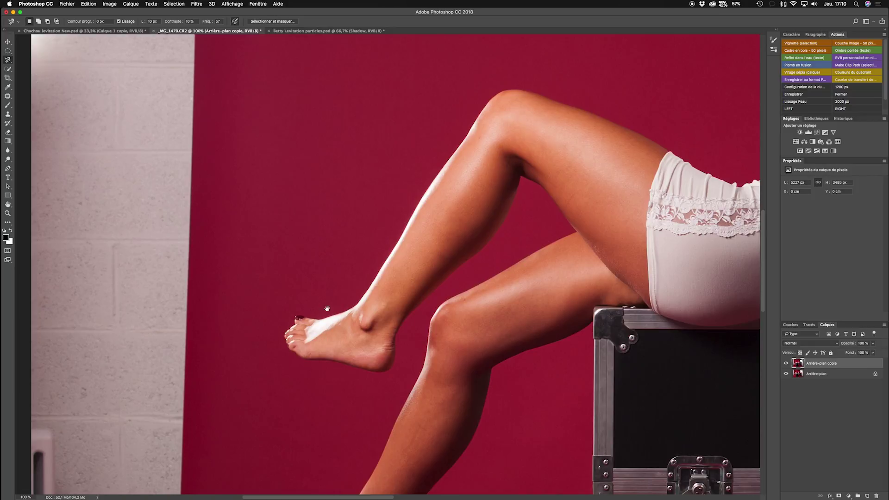
{"action": "left_click_drag", "start_coordinate": [325, 340], "coordinate": [287, 283]}
{"action": "key", "text": "super+plus"}
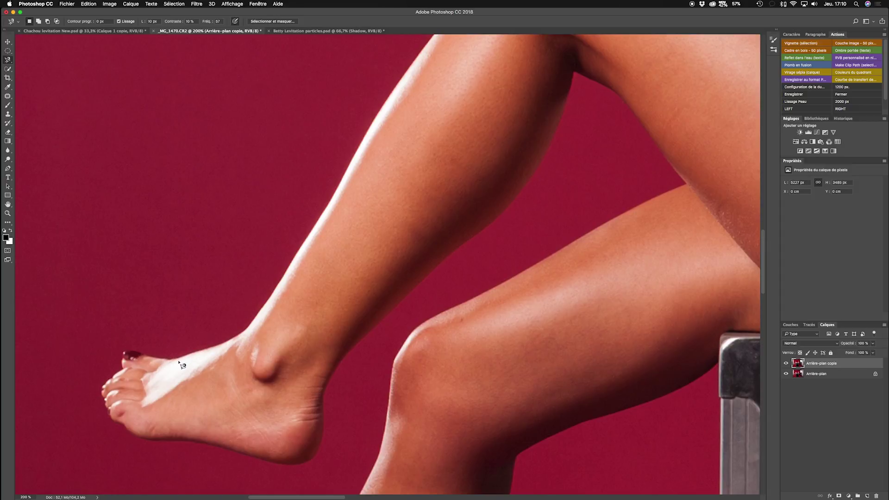
{"action": "left_click", "coordinate": [179, 359]}
{"action": "scroll", "coordinate": [272, 293], "scroll_direction": "left", "scroll_amount": 1}
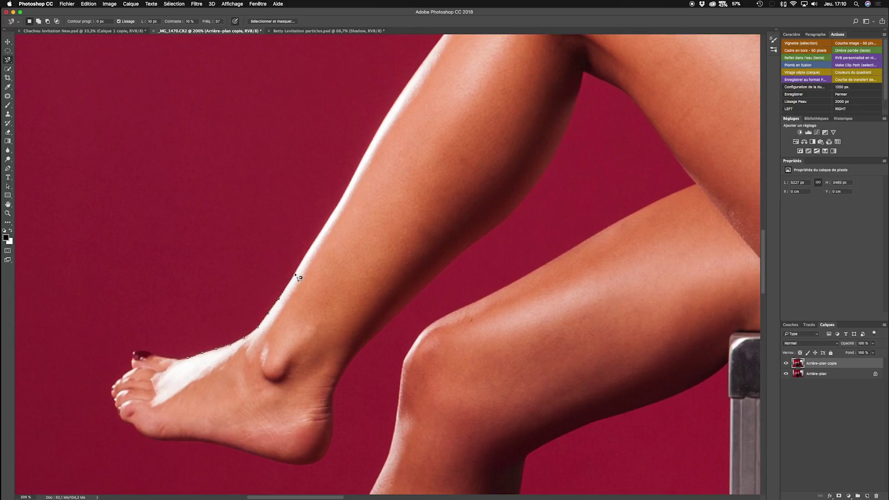
{"action": "scroll", "coordinate": [315, 237], "scroll_direction": "up", "scroll_amount": 2}
{"action": "scroll", "coordinate": [315, 238], "scroll_direction": "right", "scroll_amount": 1}
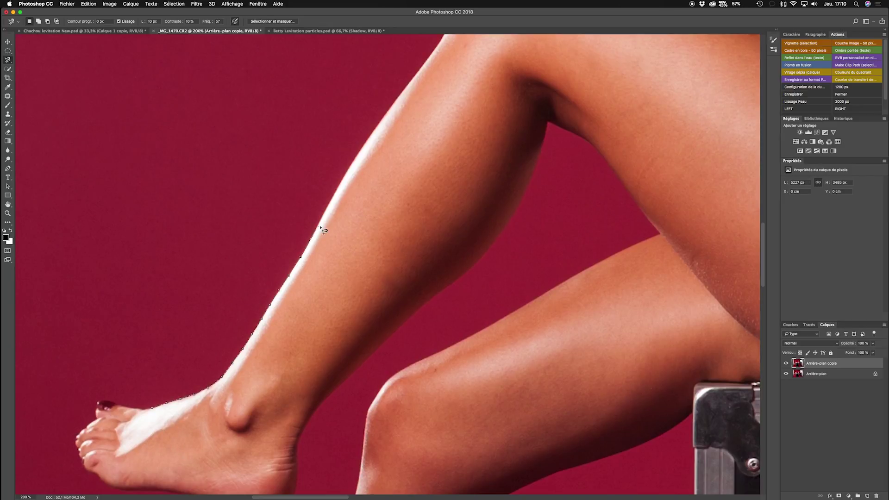
{"action": "scroll", "coordinate": [341, 193], "scroll_direction": "up", "scroll_amount": 2}
{"action": "scroll", "coordinate": [342, 193], "scroll_direction": "right", "scroll_amount": 1}
{"action": "scroll", "coordinate": [314, 252], "scroll_direction": "up", "scroll_amount": 2}
{"action": "scroll", "coordinate": [314, 252], "scroll_direction": "right", "scroll_amount": 1}
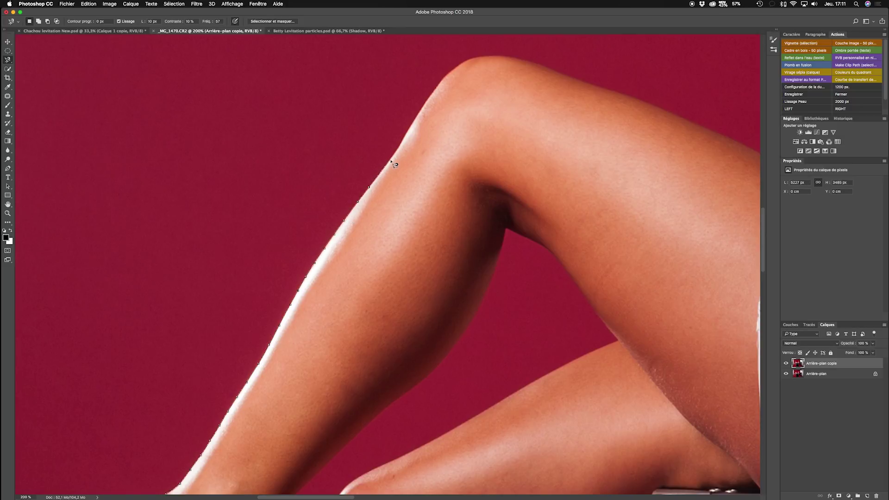
Extend the magnetic outline over the knee and thigh to the dress's waist, close it at the foot, and deselect
{"action": "scroll", "coordinate": [381, 162], "scroll_direction": "right", "scroll_amount": 8}
{"action": "scroll", "coordinate": [382, 162], "scroll_direction": "up", "scroll_amount": 1}
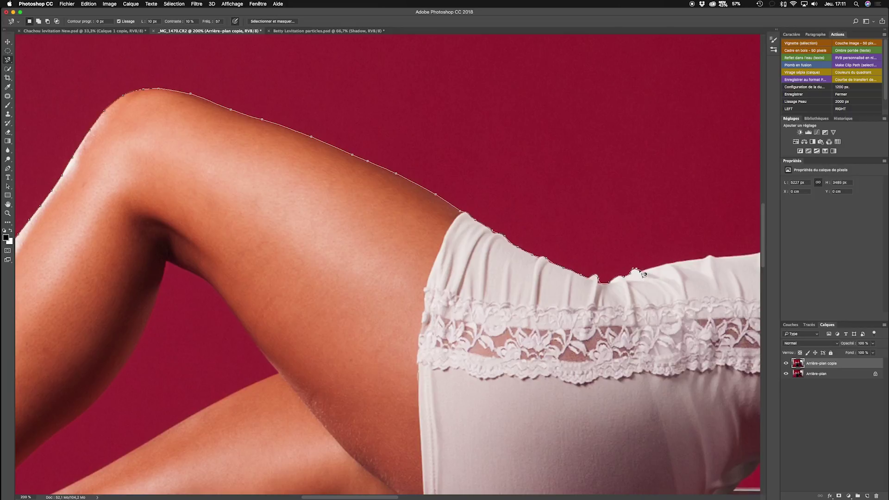
{"action": "scroll", "coordinate": [666, 260], "scroll_direction": "right", "scroll_amount": 2}
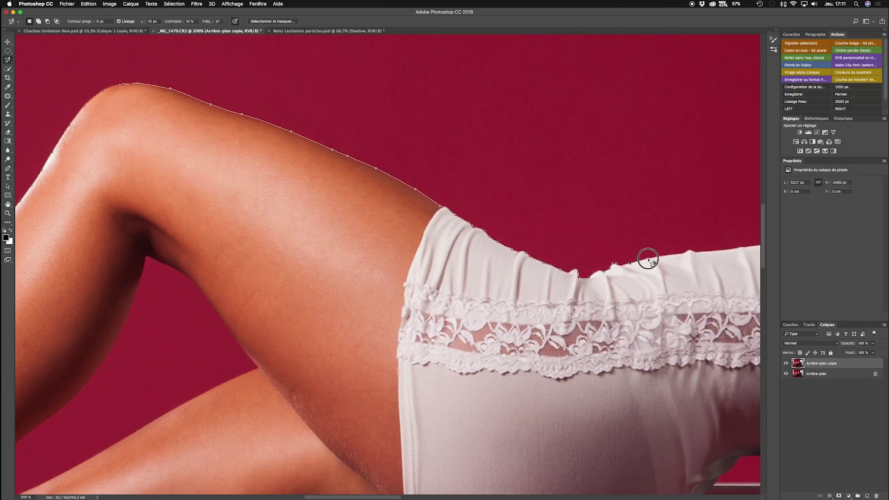
{"action": "scroll", "coordinate": [652, 262], "scroll_direction": "down", "scroll_amount": 3}
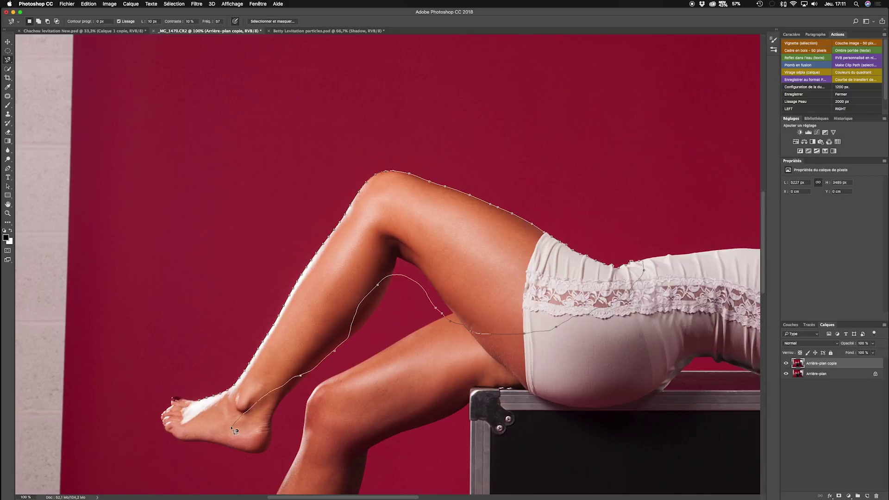
{"action": "left_click", "coordinate": [186, 403]}
{"action": "scroll", "coordinate": [278, 264], "scroll_direction": "down", "scroll_amount": 5}
{"action": "scroll", "coordinate": [278, 264], "scroll_direction": "right", "scroll_amount": 3}
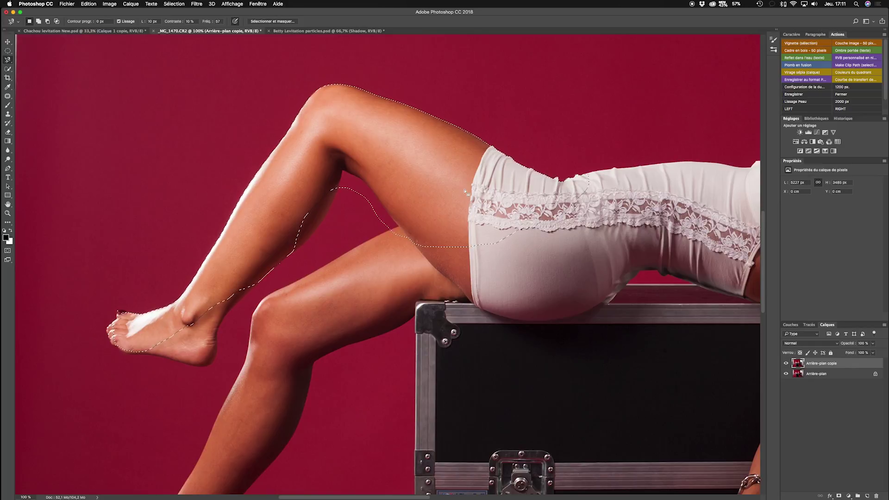
{"action": "key", "text": "super+d"}
Select the red backdrop above the model's body with the Quick Selection tool
{"action": "left_click", "coordinate": [8, 71]}
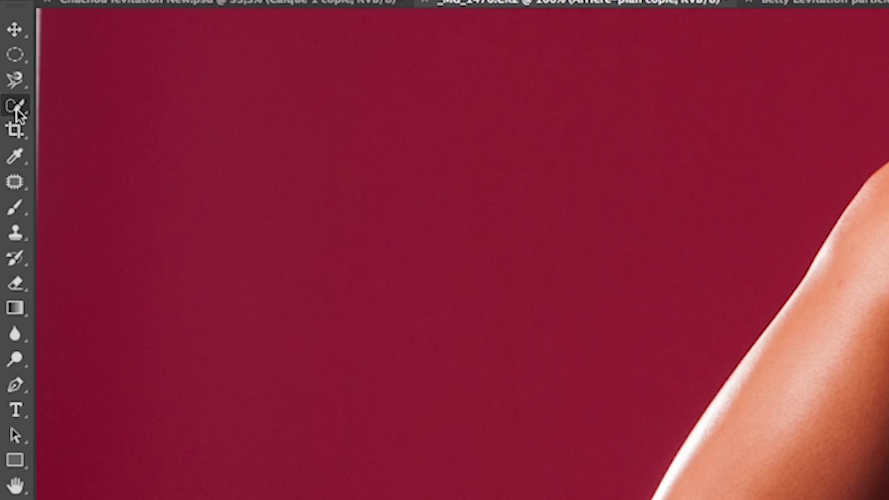
{"action": "left_click", "coordinate": [18, 113]}
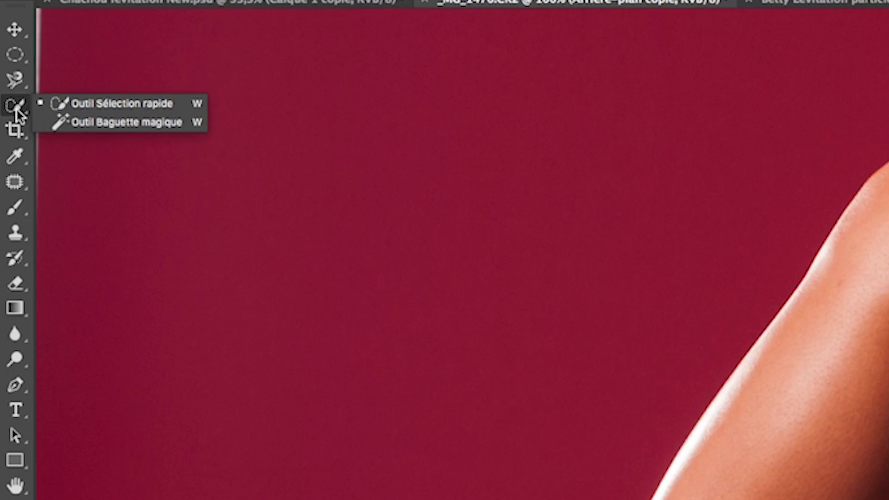
{"action": "left_click", "coordinate": [61, 109]}
{"action": "key", "text": "super+minus"}
{"action": "key", "text": "super+minus"}
{"action": "key", "text": "super+minus"}
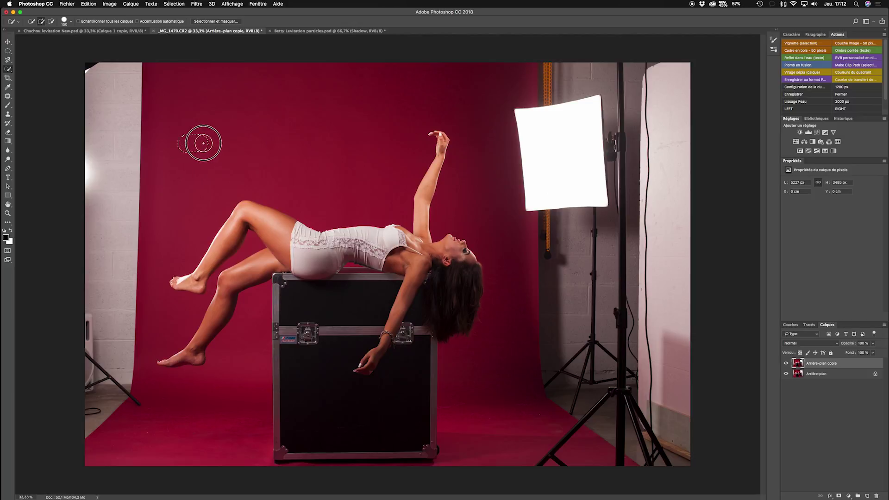
{"action": "left_click_drag", "start_coordinate": [214, 142], "coordinate": [255, 135]}
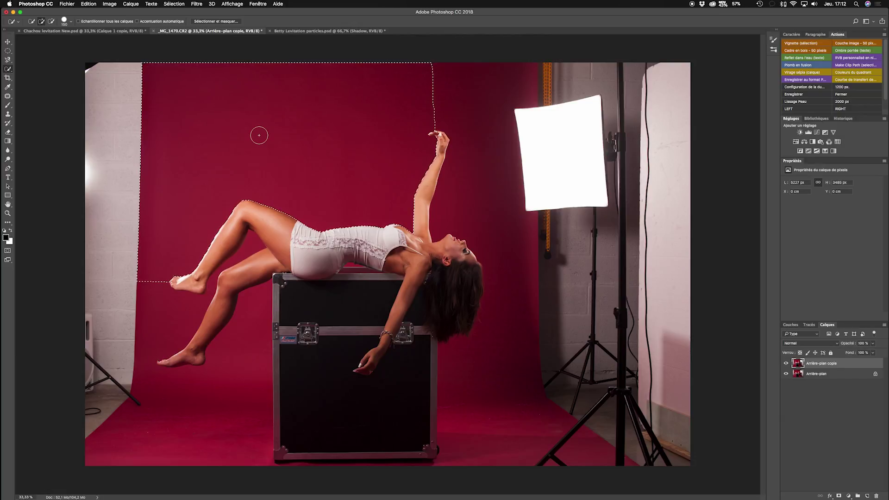
Extend the Quick Selection across the red backdrop beyond the raised arm and down beside the model's face
{"action": "key", "text": "super+plus"}
{"action": "key", "text": "super+plus"}
{"action": "left_click_drag", "start_coordinate": [250, 142], "coordinate": [365, 188]}
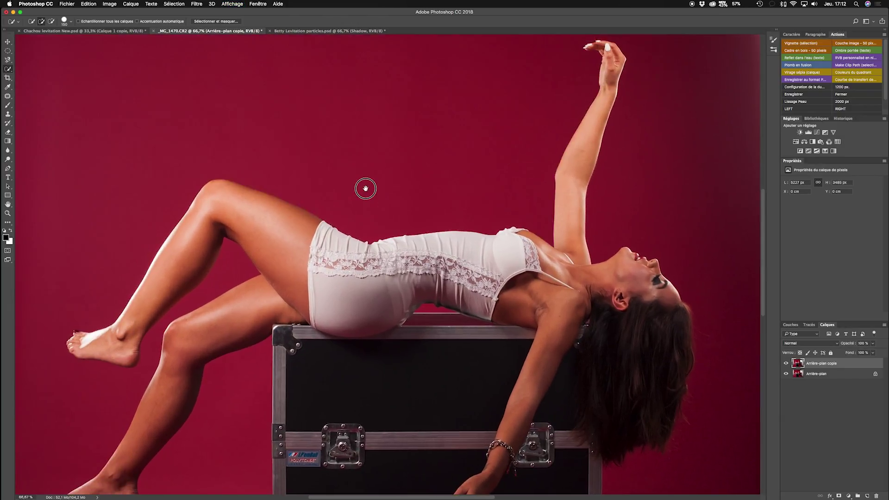
{"action": "left_click_drag", "start_coordinate": [296, 146], "coordinate": [175, 320]}
{"action": "scroll", "coordinate": [277, 169], "scroll_direction": "right", "scroll_amount": 5}
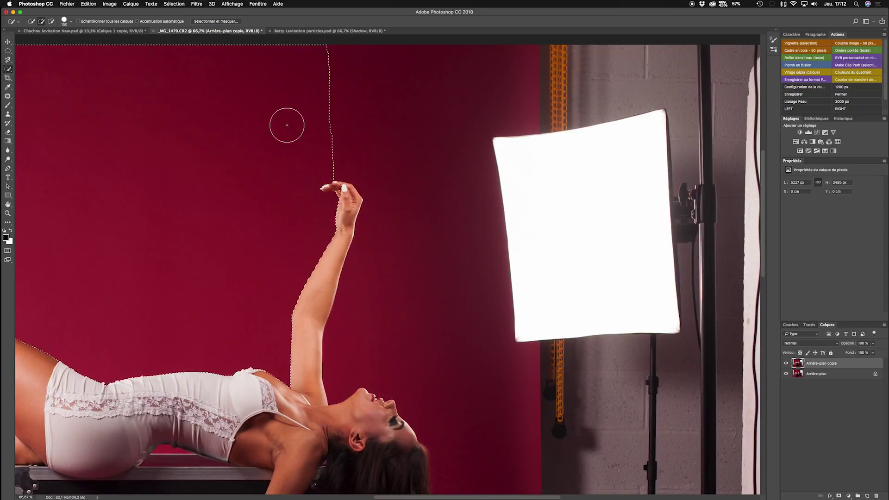
{"action": "mouse_move", "coordinate": [381, 132]}
{"action": "left_mouse_down"}
{"action": "mouse_move", "coordinate": [439, 157]}
{"action": "mouse_move", "coordinate": [437, 272]}
{"action": "left_mouse_up"}
{"action": "scroll", "coordinate": [436, 272], "scroll_direction": "down", "scroll_amount": 5}
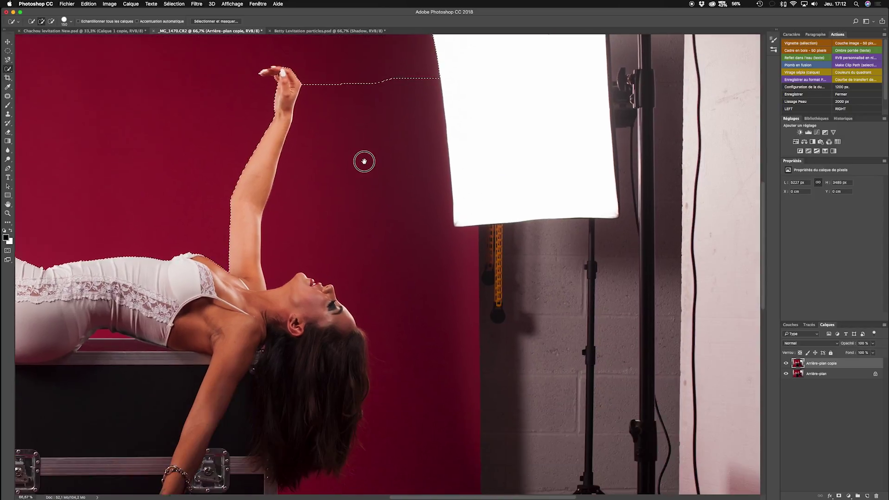
{"action": "left_click_drag", "start_coordinate": [380, 151], "coordinate": [391, 193]}
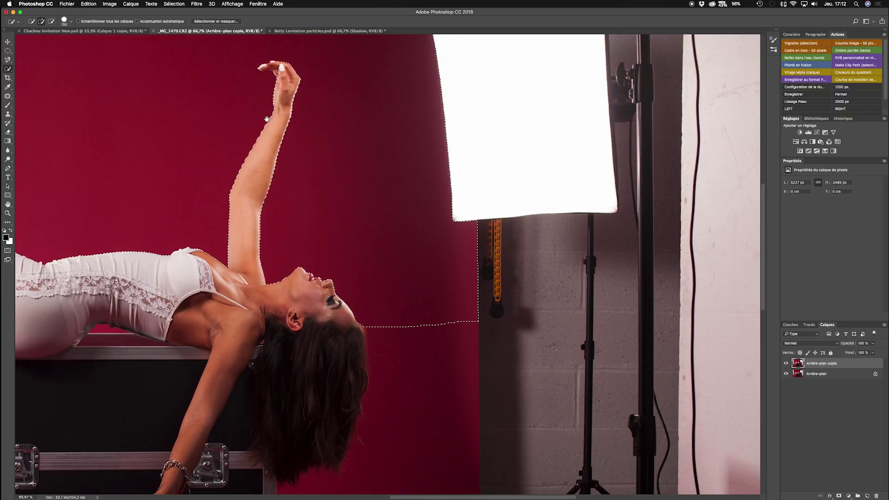
Extend the selection down the backdrop, around the hanging hair and along the near side of the flight case
{"action": "left_click_drag", "start_coordinate": [269, 115], "coordinate": [288, 199]}
{"action": "key", "text": "super+plus"}
{"action": "key", "text": "super+plus"}
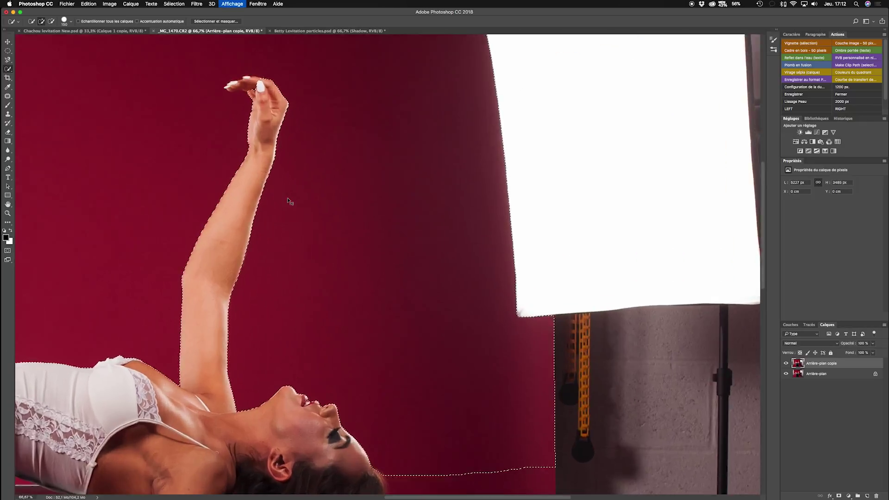
{"action": "left_click_drag", "start_coordinate": [236, 111], "coordinate": [347, 331]}
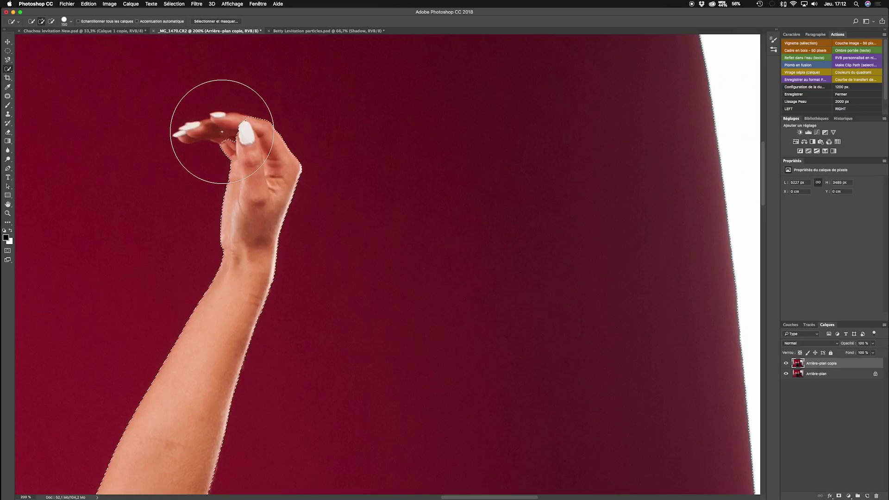
{"action": "key", "text": "super+minus"}
{"action": "key", "text": "super+minus"}
{"action": "scroll", "coordinate": [310, 251], "scroll_direction": "down", "scroll_amount": 5}
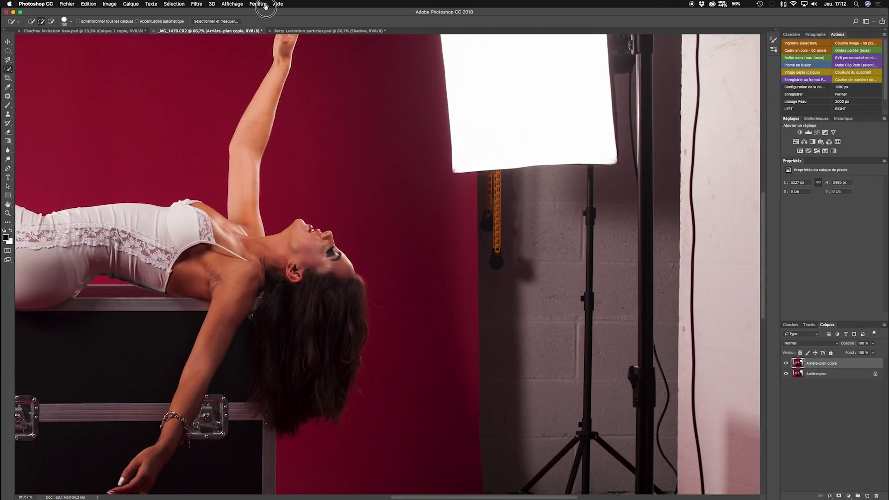
{"action": "key", "text": "super+minus"}
{"action": "scroll", "coordinate": [476, 231], "scroll_direction": "down", "scroll_amount": 5}
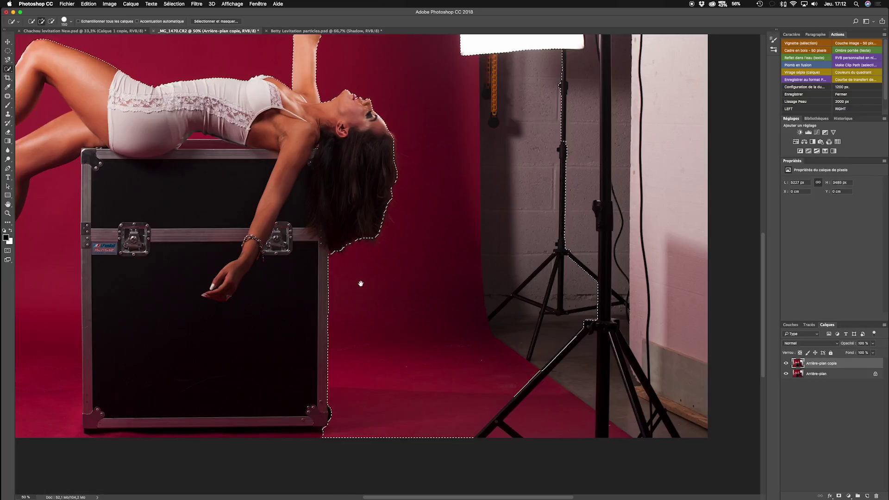
Add the remaining floor, both side walls, the softbox and the light stands to the selection
{"action": "left_click_drag", "start_coordinate": [384, 275], "coordinate": [511, 256]}
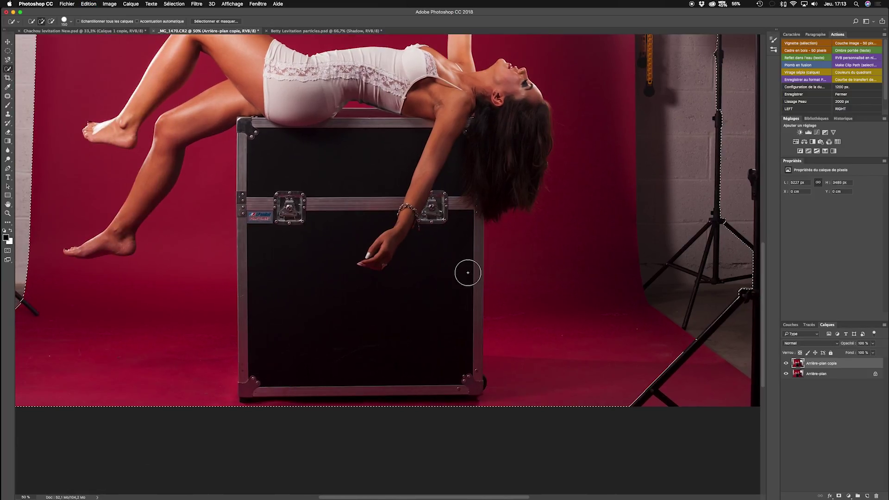
{"action": "key", "text": "super+minus"}
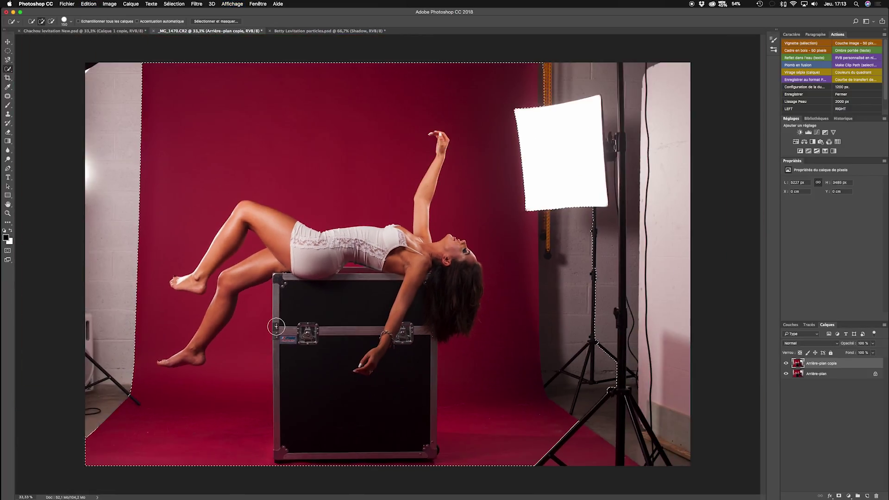
{"action": "left_click_drag", "start_coordinate": [125, 262], "coordinate": [119, 223]}
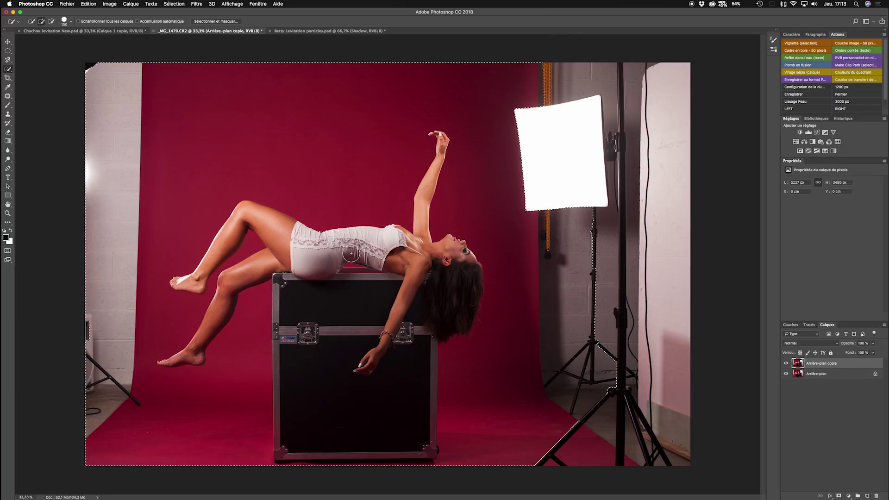
{"action": "left_click_drag", "start_coordinate": [613, 407], "coordinate": [668, 299]}
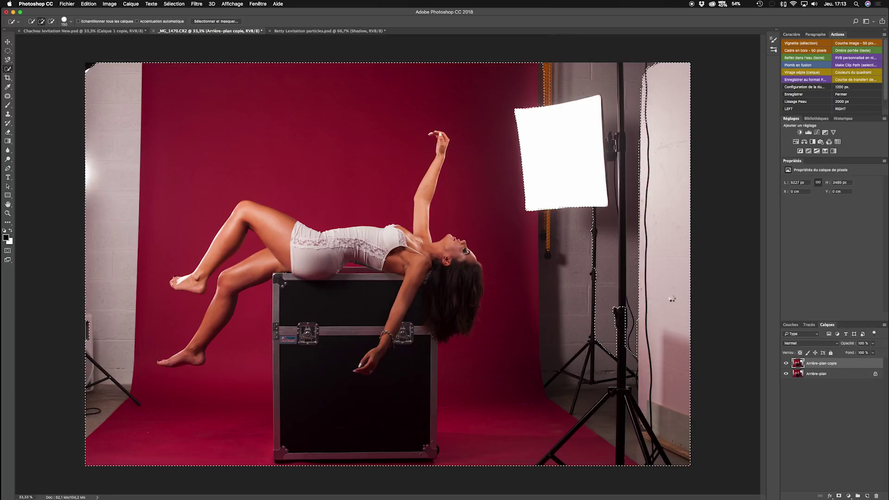
{"action": "left_click", "coordinate": [569, 134]}
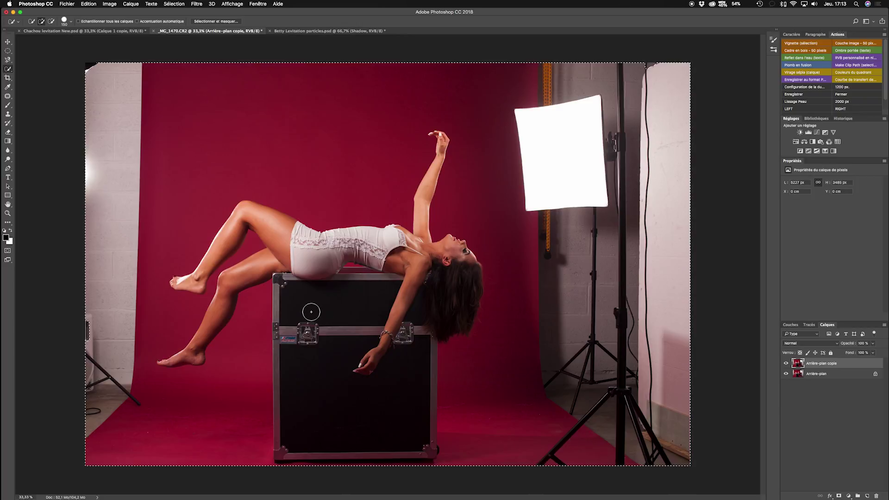
Subtract the raised leg's foot and ankle from the selection with the Quick Selection tool
{"action": "key", "text": "super+plus"}
{"action": "key", "text": "super+plus"}
{"action": "scroll", "coordinate": [387, 240], "scroll_direction": "left", "scroll_amount": 5}
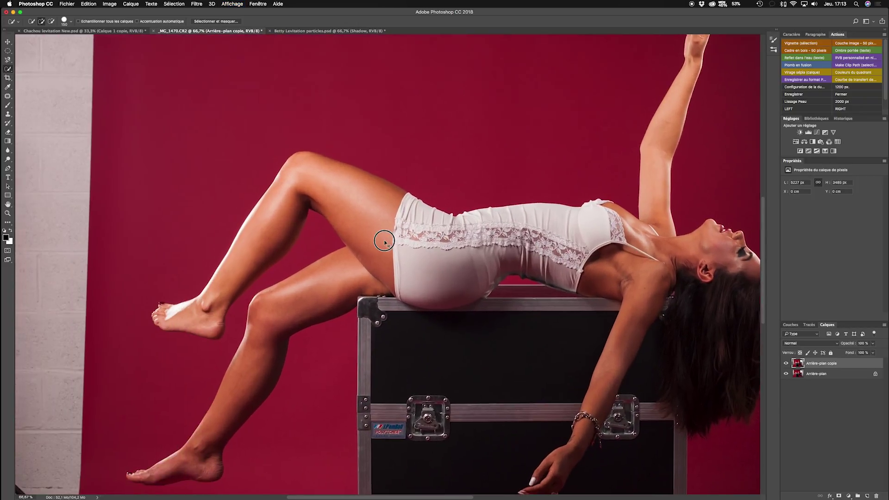
{"action": "scroll", "coordinate": [384, 241], "scroll_direction": "up", "scroll_amount": 1}
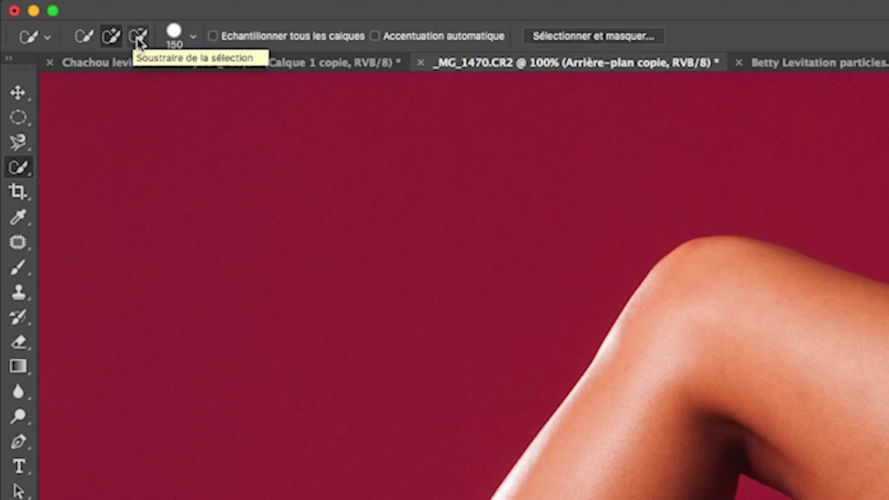
{"action": "left_click_drag", "start_coordinate": [520, 390], "coordinate": [645, 316]}
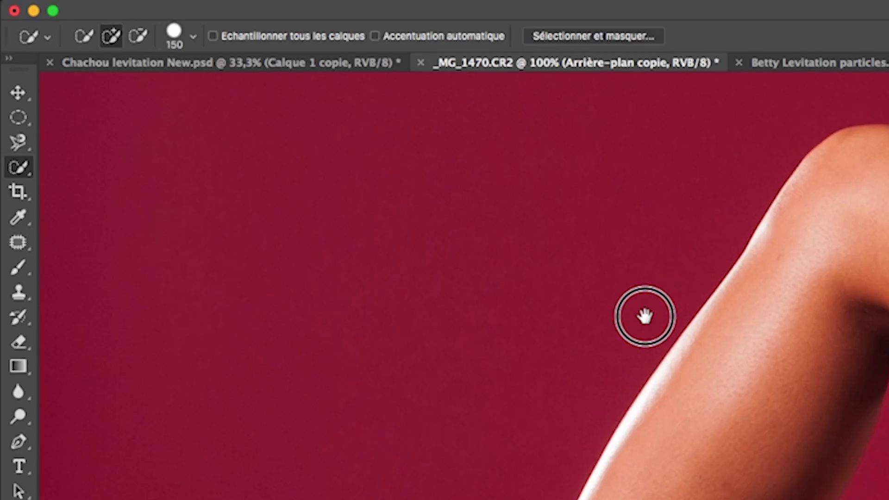
{"action": "key", "text": "super+minus"}
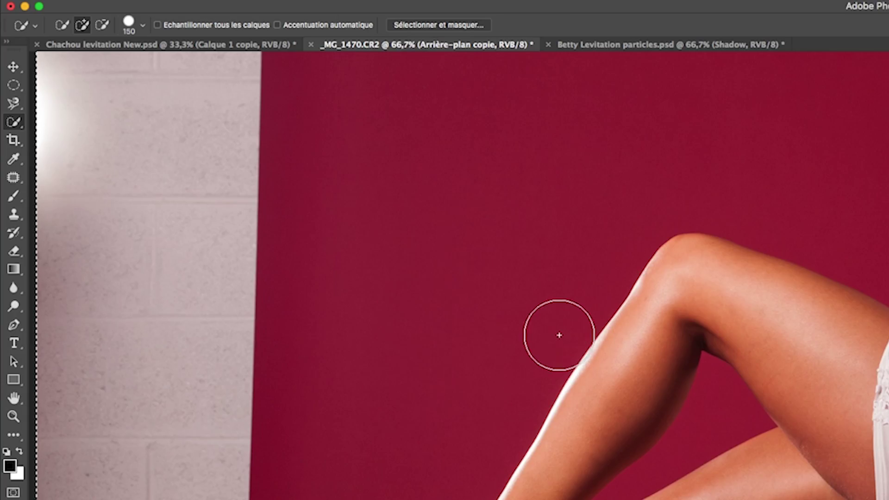
{"action": "key", "text": "alt"}
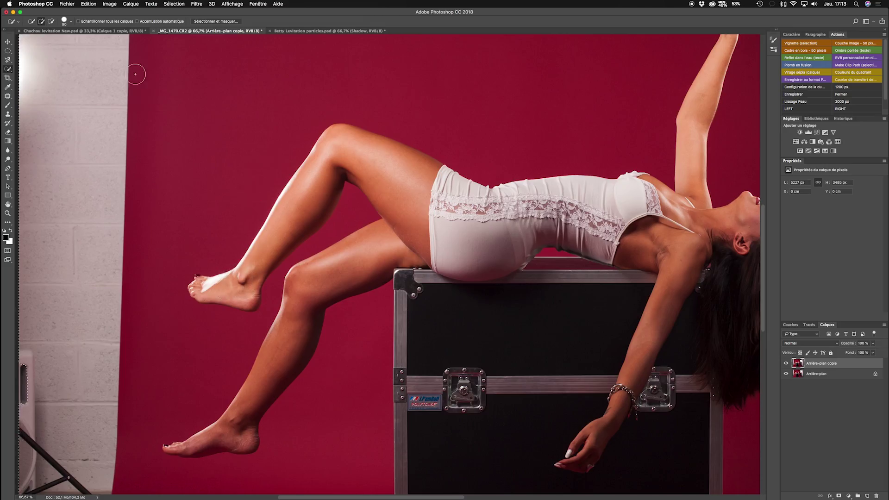
{"action": "left_click_drag", "start_coordinate": [204, 287], "coordinate": [211, 289]}
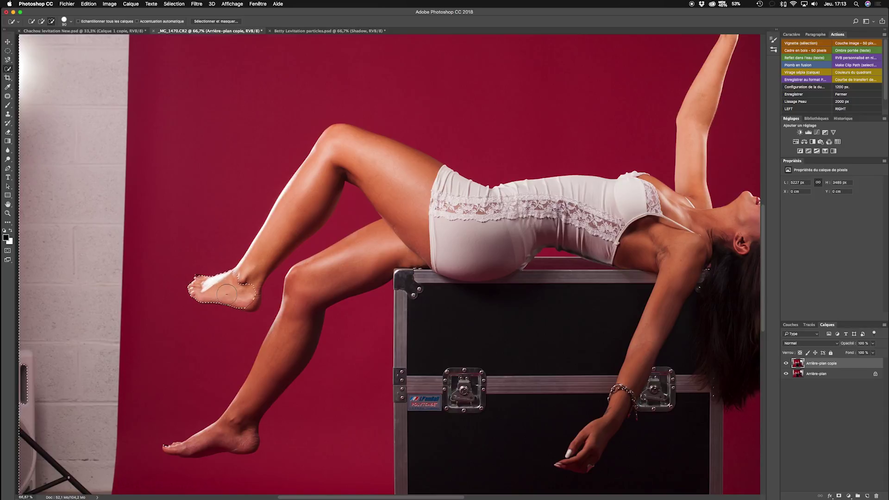
{"action": "left_click", "coordinate": [249, 277]}
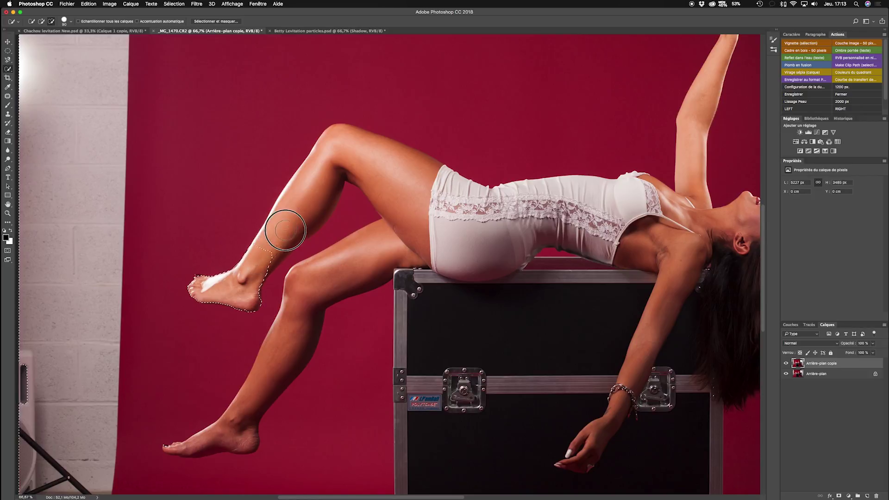
Subtract the rest of the raised leg and the whole lower leg from the selection
{"action": "mouse_move", "coordinate": [266, 225]}
{"action": "left_mouse_down"}
{"action": "mouse_move", "coordinate": [336, 148]}
{"action": "mouse_move", "coordinate": [356, 143]}
{"action": "mouse_move", "coordinate": [403, 188]}
{"action": "mouse_move", "coordinate": [349, 228]}
{"action": "mouse_move", "coordinate": [278, 254]}
{"action": "mouse_move", "coordinate": [213, 354]}
{"action": "mouse_move", "coordinate": [216, 365]}
{"action": "left_mouse_up"}
{"action": "scroll", "coordinate": [349, 229], "scroll_direction": "down", "scroll_amount": 4}
{"action": "key", "text": "bracketright"}
{"action": "key", "text": "bracketright"}
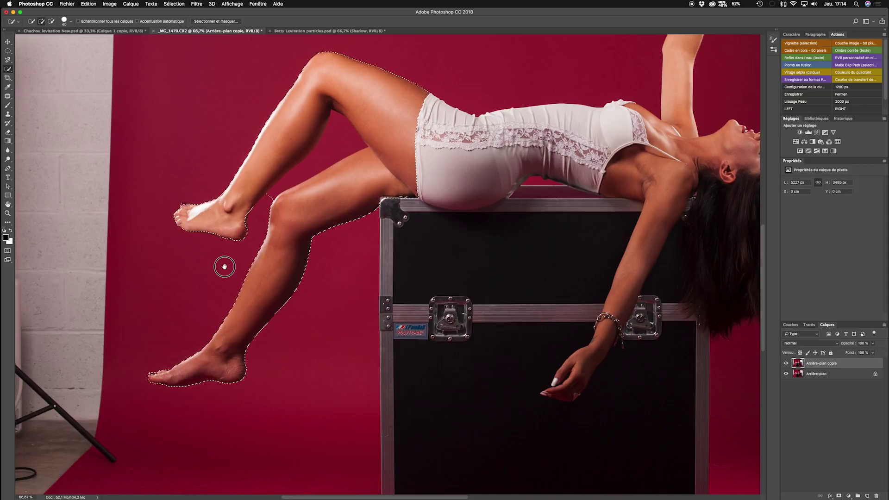
Restore the red backdrop between the two legs to the selection
{"action": "left_click_drag", "start_coordinate": [224, 267], "coordinate": [229, 298]}
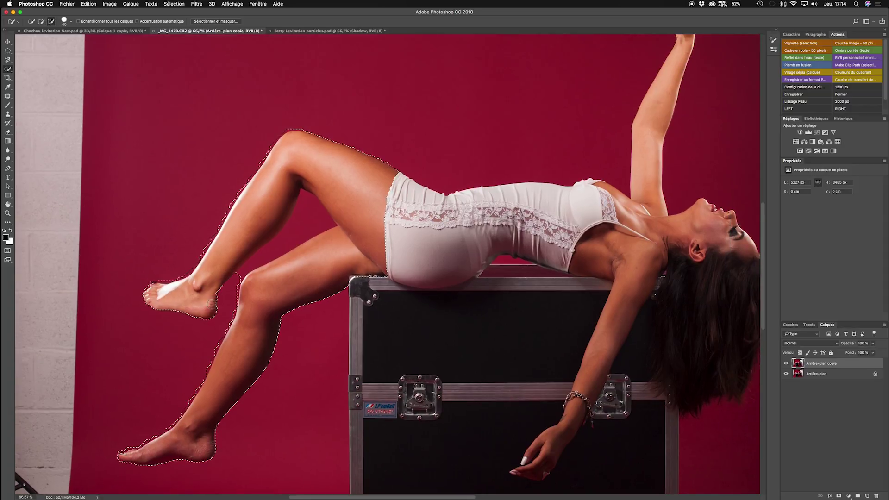
{"action": "left_click_drag", "start_coordinate": [268, 254], "coordinate": [285, 245]}
{"action": "left_click", "coordinate": [280, 218]}
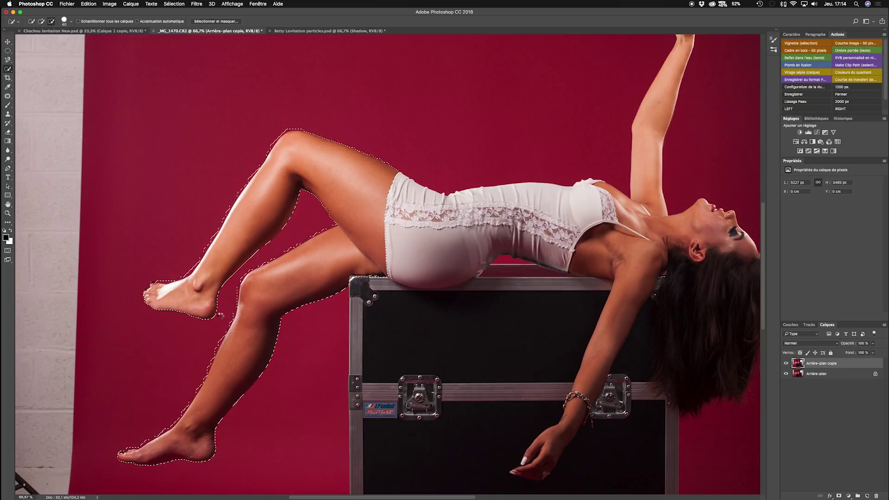
Subtract the dress, torso and hanging arm down to the bracelet from the selection
{"action": "scroll", "coordinate": [388, 264], "scroll_direction": "right", "scroll_amount": 5}
{"action": "mouse_move", "coordinate": [324, 204]}
{"action": "left_mouse_down"}
{"action": "mouse_move", "coordinate": [505, 214]}
{"action": "mouse_move", "coordinate": [512, 257]}
{"action": "mouse_move", "coordinate": [474, 338]}
{"action": "left_mouse_up"}
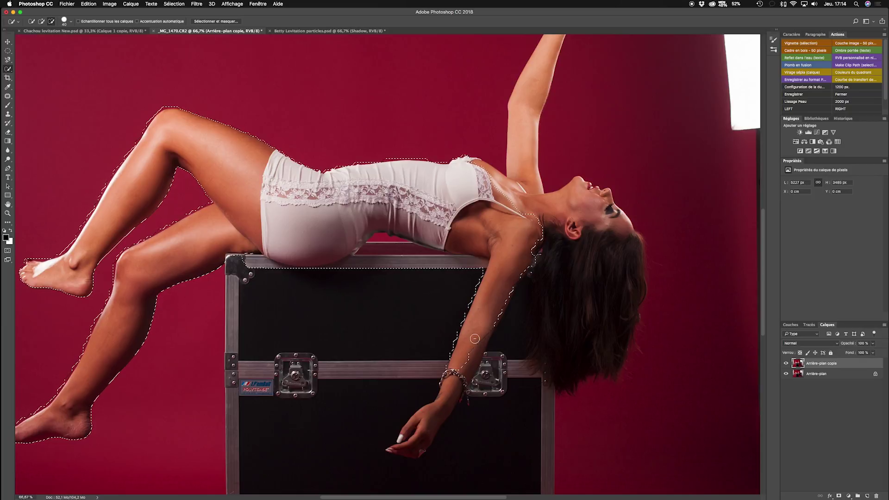
{"action": "left_click_drag", "start_coordinate": [463, 373], "coordinate": [448, 397]}
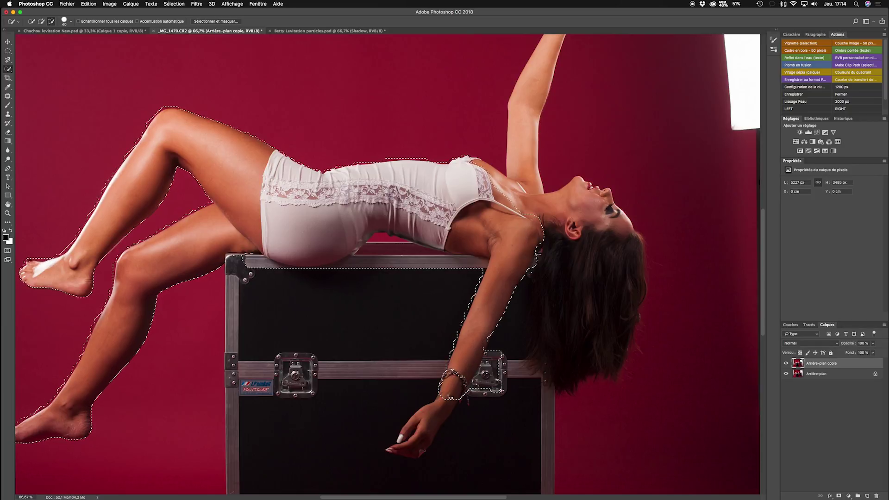
Subtract the wrist below the bracelet and correct the selection around the case latch beside the forearm
{"action": "scroll", "coordinate": [437, 336], "scroll_direction": "down", "scroll_amount": 4}
{"action": "left_click_drag", "start_coordinate": [437, 335], "coordinate": [434, 340]}
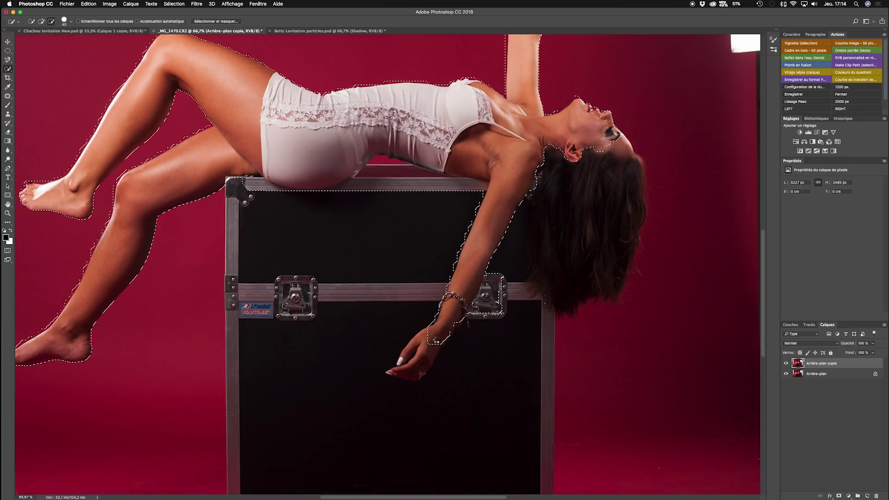
{"action": "mouse_move", "coordinate": [484, 310]}
{"action": "left_mouse_down"}
{"action": "mouse_move", "coordinate": [492, 282]}
{"action": "mouse_move", "coordinate": [484, 300]}
{"action": "left_mouse_up"}
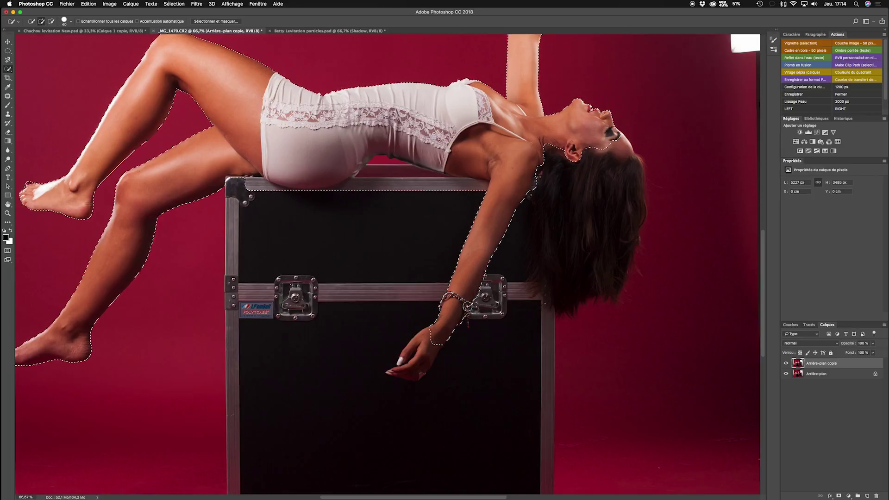
Subtract the hanging hand and its fingers from the selection with a smaller brush
{"action": "key", "text": "super+plus"}
{"action": "left_click", "coordinate": [373, 330]}
{"action": "left_click_drag", "start_coordinate": [374, 329], "coordinate": [398, 310]}
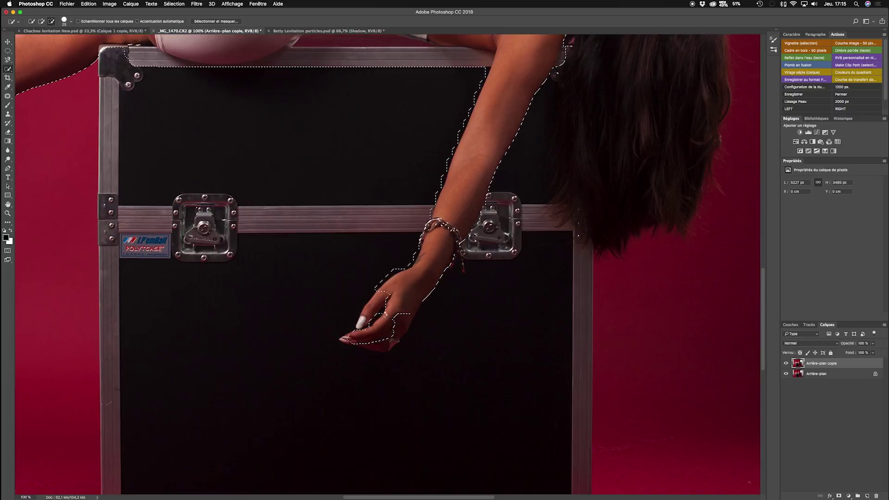
{"action": "left_click_drag", "start_coordinate": [373, 307], "coordinate": [386, 297]}
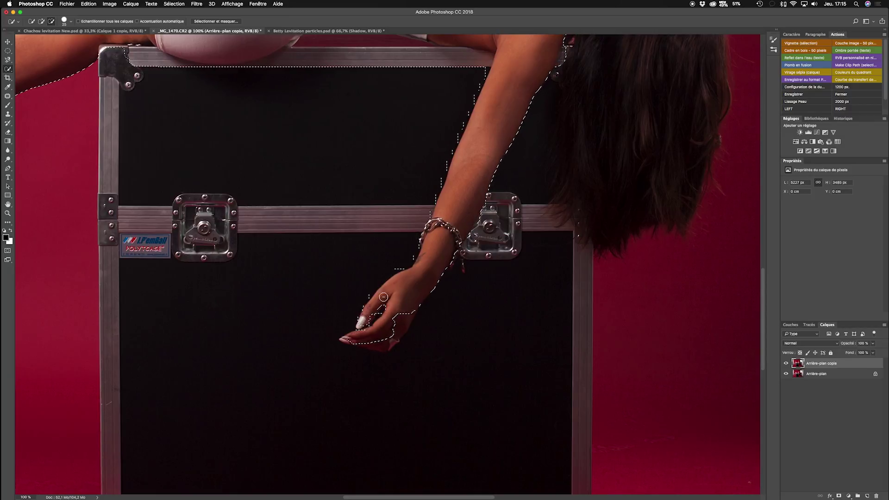
Subtract the hanging hair from the selection with a larger brush, following its outer edge
{"action": "left_click_drag", "start_coordinate": [345, 238], "coordinate": [346, 313]}
{"action": "key", "text": "bracketright"}
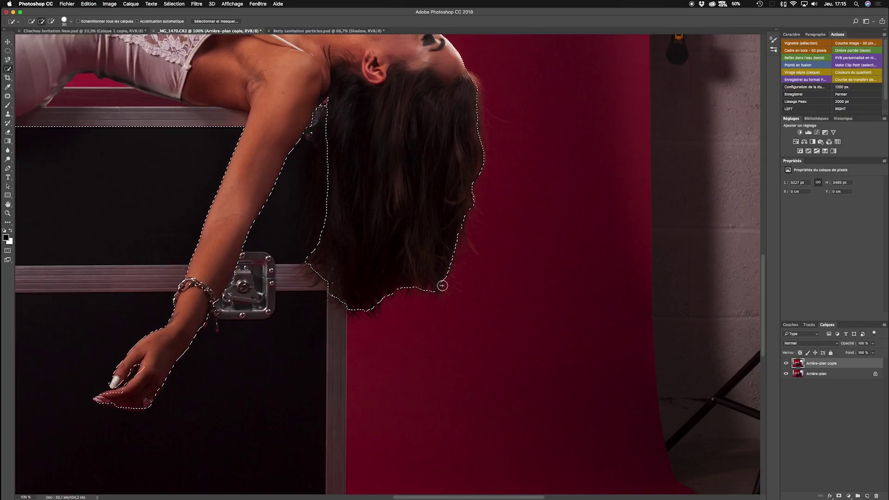
{"action": "scroll", "coordinate": [436, 228], "scroll_direction": "up", "scroll_amount": 5}
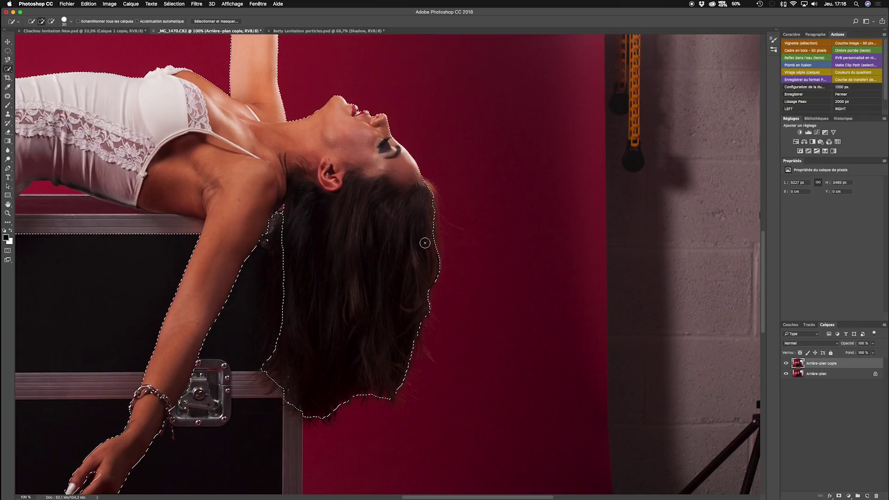
{"action": "scroll", "coordinate": [439, 221], "scroll_direction": "down", "scroll_amount": 4}
{"action": "scroll", "coordinate": [438, 221], "scroll_direction": "left", "scroll_amount": 4}
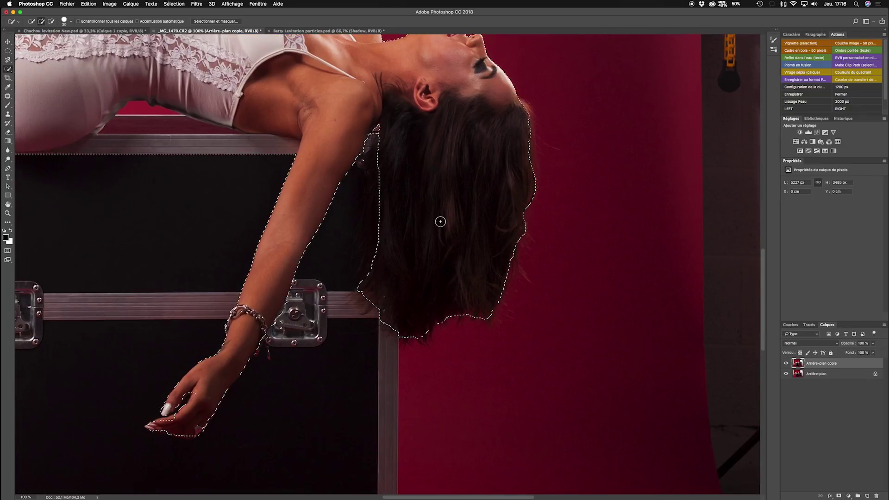
Refine the selection edge along the forearm and hanging hand, reducing the brush size
{"action": "scroll", "coordinate": [371, 292], "scroll_direction": "down", "scroll_amount": 2}
{"action": "scroll", "coordinate": [371, 292], "scroll_direction": "left", "scroll_amount": 3}
{"action": "mouse_move", "coordinate": [323, 281]}
{"action": "left_mouse_down"}
{"action": "mouse_move", "coordinate": [236, 392]}
{"action": "mouse_move", "coordinate": [231, 384]}
{"action": "mouse_move", "coordinate": [217, 397]}
{"action": "mouse_move", "coordinate": [233, 392]}
{"action": "mouse_move", "coordinate": [232, 380]}
{"action": "mouse_move", "coordinate": [258, 391]}
{"action": "mouse_move", "coordinate": [225, 393]}
{"action": "left_mouse_up"}
{"action": "key", "text": "bracketleft"}
{"action": "key", "text": "bracketleft"}
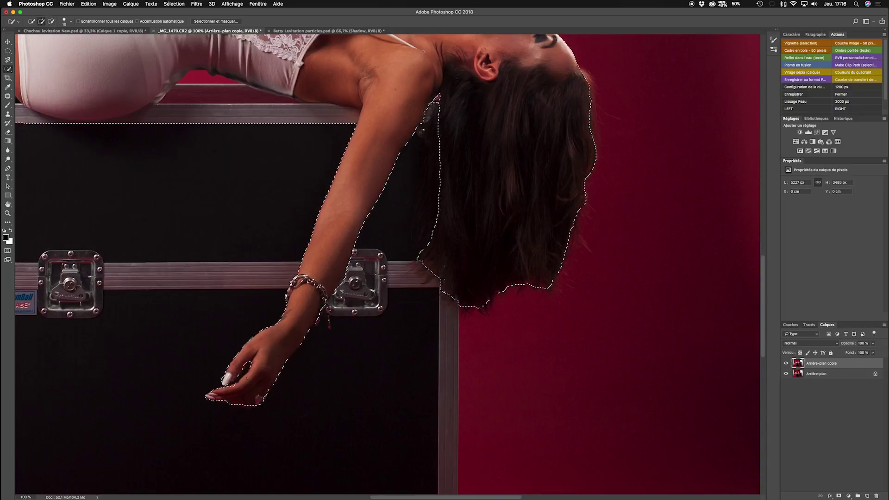
Restore the case's top edge and the backdrop gap beneath the dress and back to the selection
{"action": "scroll", "coordinate": [389, 264], "scroll_direction": "up", "scroll_amount": 5}
{"action": "scroll", "coordinate": [389, 264], "scroll_direction": "left", "scroll_amount": 3}
{"action": "left_click_drag", "start_coordinate": [278, 284], "coordinate": [464, 281]}
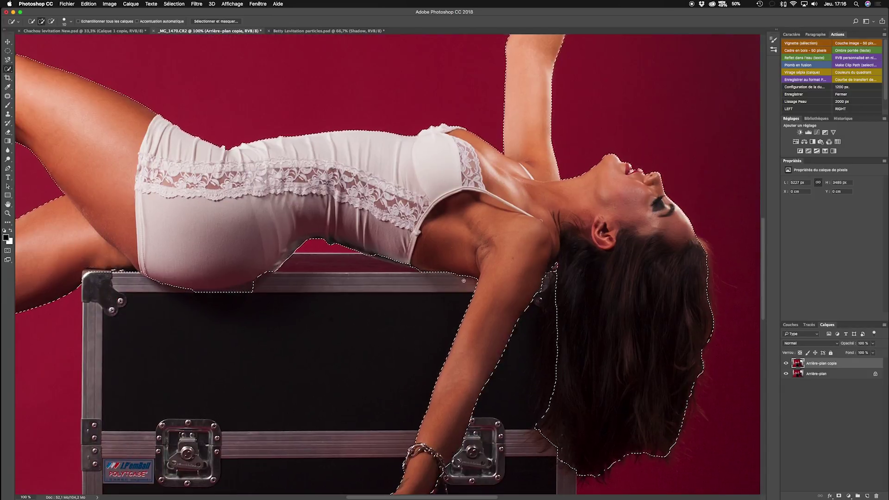
{"action": "scroll", "coordinate": [463, 281], "scroll_direction": "left", "scroll_amount": 10}
{"action": "scroll", "coordinate": [464, 280], "scroll_direction": "down", "scroll_amount": 2}
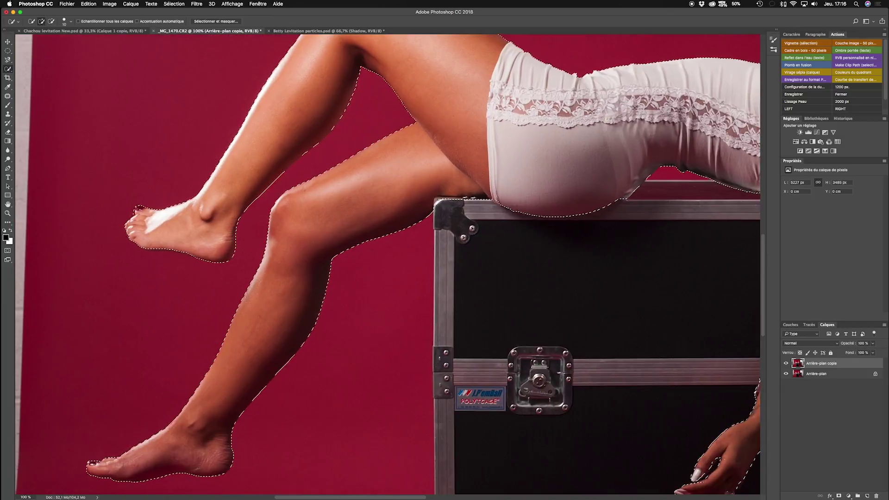
Refine the selection around the raised hand's fingertips, undoing the first correction
{"action": "scroll", "coordinate": [424, 205], "scroll_direction": "up", "scroll_amount": 10}
{"action": "scroll", "coordinate": [423, 206], "scroll_direction": "right", "scroll_amount": 10}
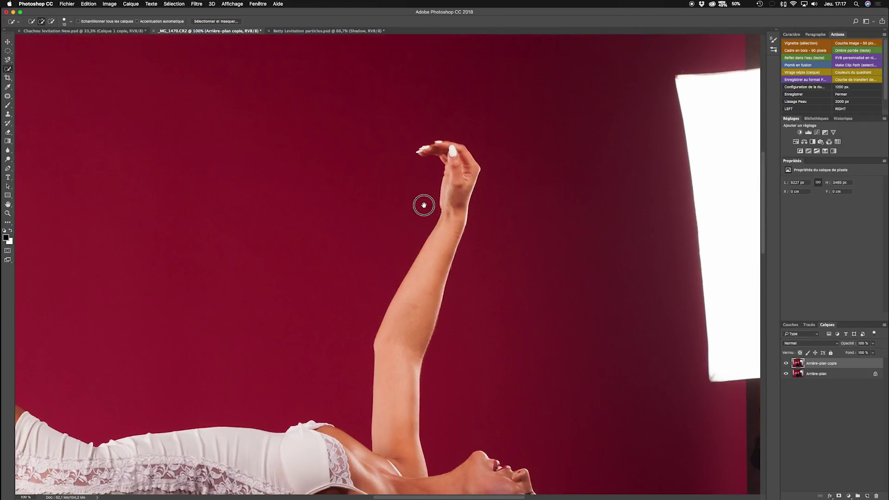
{"action": "left_click", "coordinate": [421, 150]}
{"action": "key", "text": "super+z"}
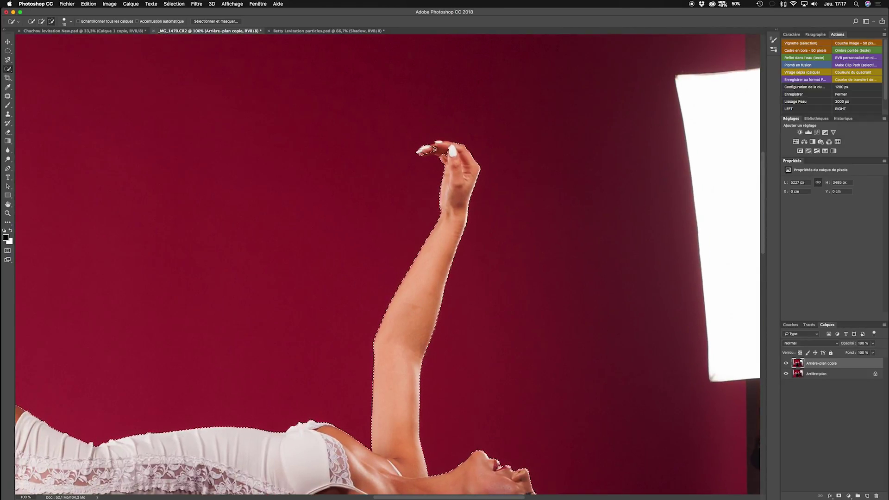
{"action": "left_click", "coordinate": [439, 154]}
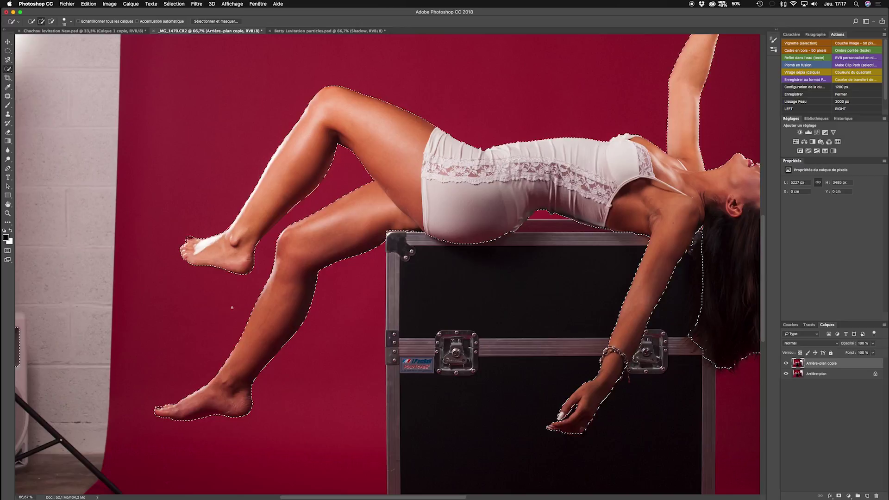
Touch up the selection edge around the hanging hand at 100% zoom
{"action": "key", "text": "super+1"}
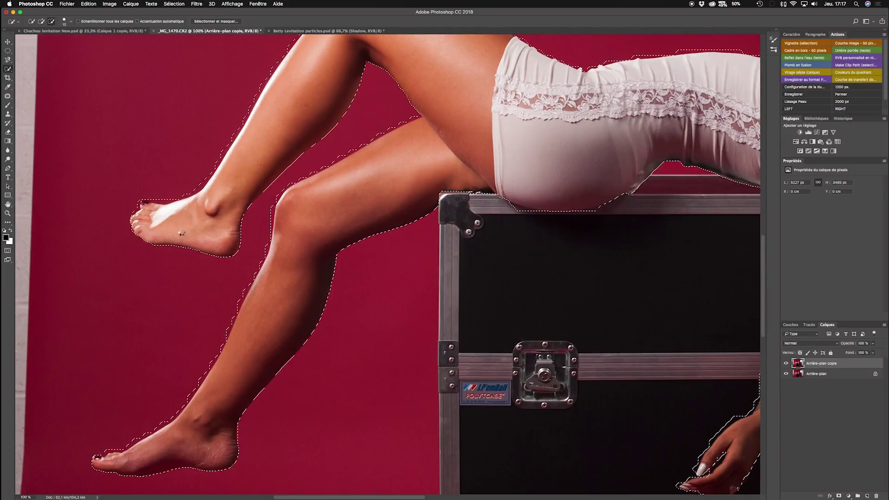
{"action": "scroll", "coordinate": [196, 245], "scroll_direction": "down", "scroll_amount": 5}
{"action": "scroll", "coordinate": [197, 245], "scroll_direction": "right", "scroll_amount": 4}
{"action": "left_click", "coordinate": [567, 295]}
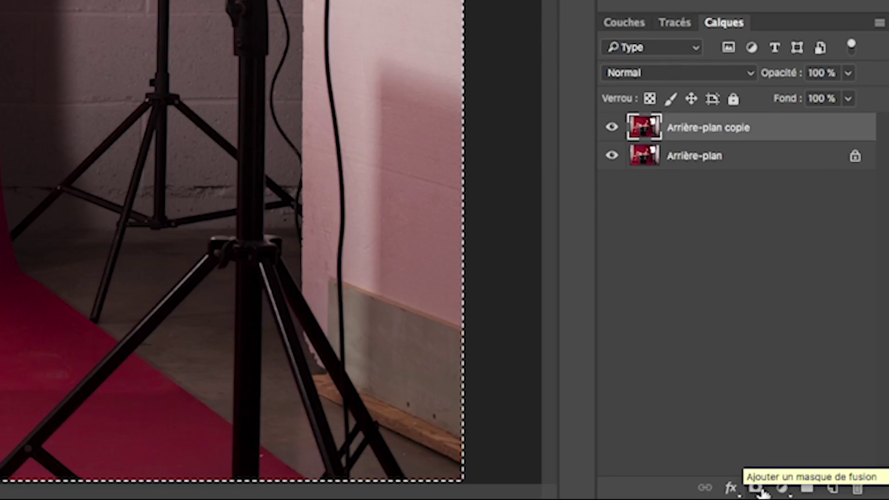
Add a layer mask from the selection to Arrière-plan copie and create an empty layer directly above Arrière-plan
{"action": "left_click", "coordinate": [760, 491]}
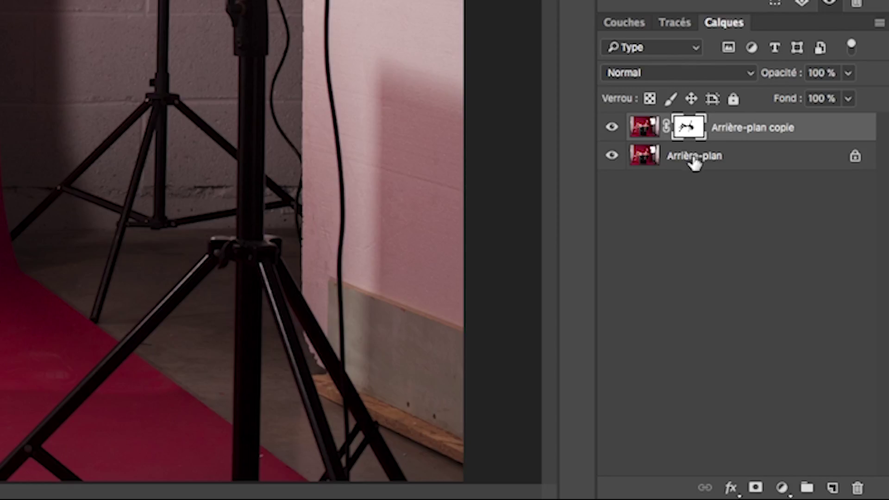
{"action": "left_click", "coordinate": [822, 377]}
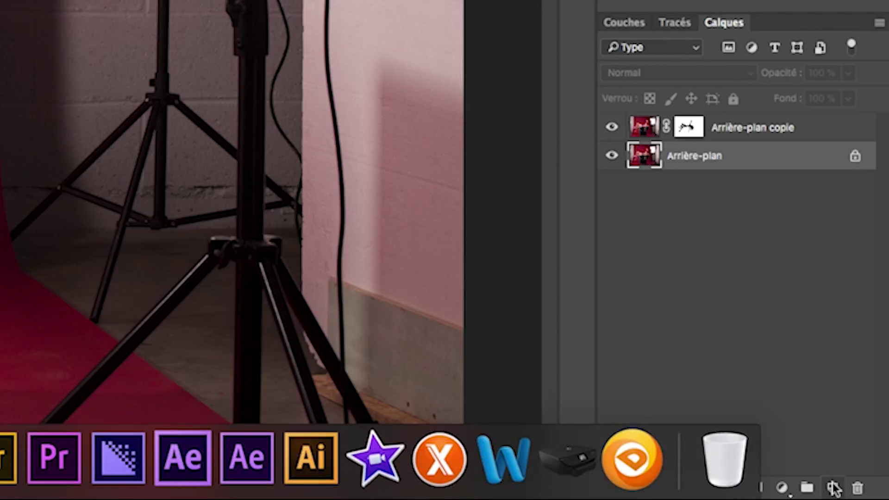
{"action": "left_click", "coordinate": [832, 487]}
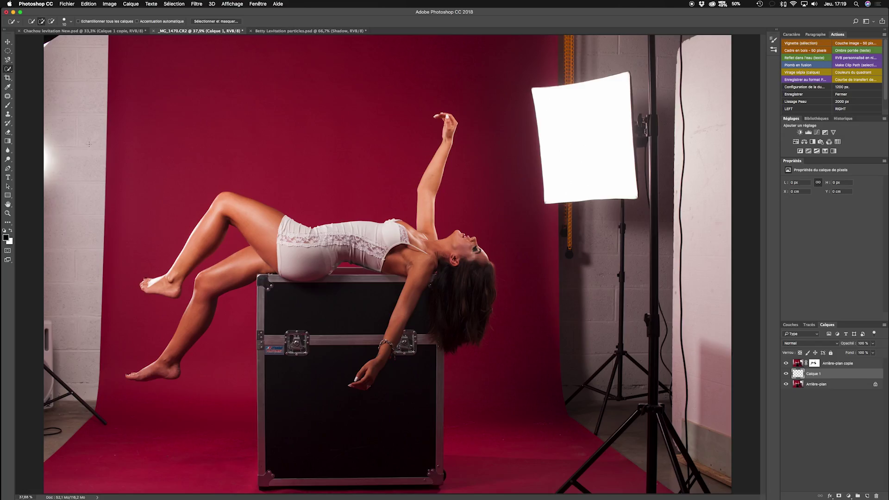
Fill the new layer with a dark radial gradient running from the picture's centre outward
{"action": "left_click", "coordinate": [8, 141]}
{"action": "left_click_drag", "start_coordinate": [333, 188], "coordinate": [512, 321]}
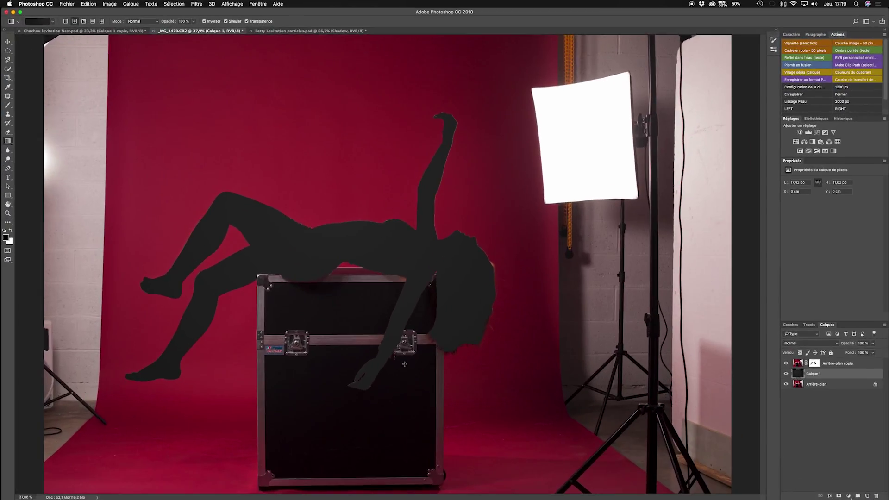
{"action": "left_click", "coordinate": [5, 42]}
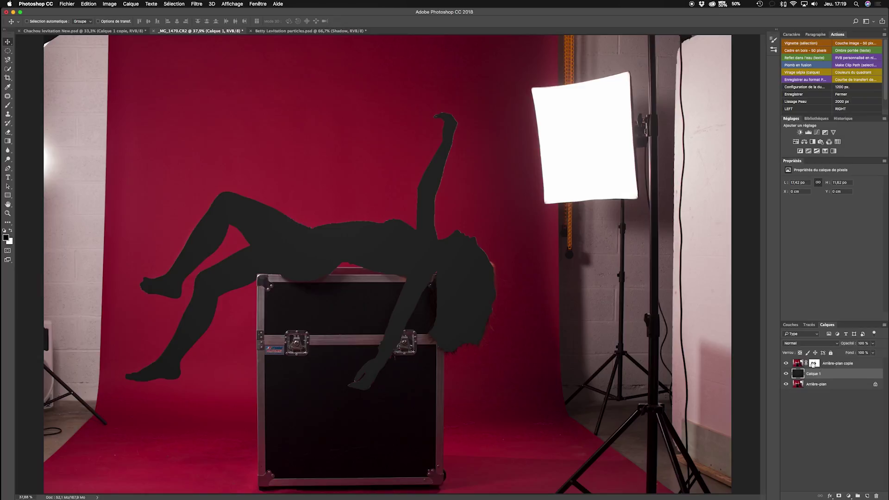
Invert the layer mask of Arrière-plan copie so only the model shows over the dark gradient
{"action": "left_click", "coordinate": [813, 364]}
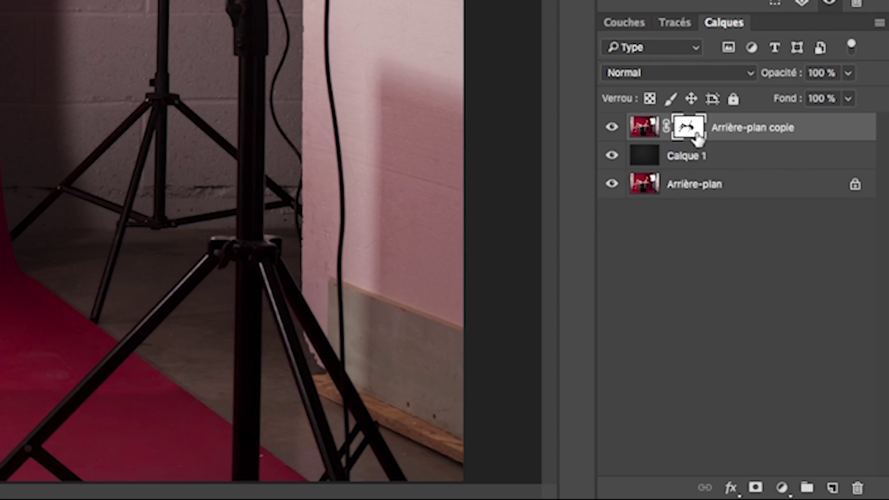
{"action": "right_click", "coordinate": [818, 367]}
{"action": "left_click", "coordinate": [702, 135]}
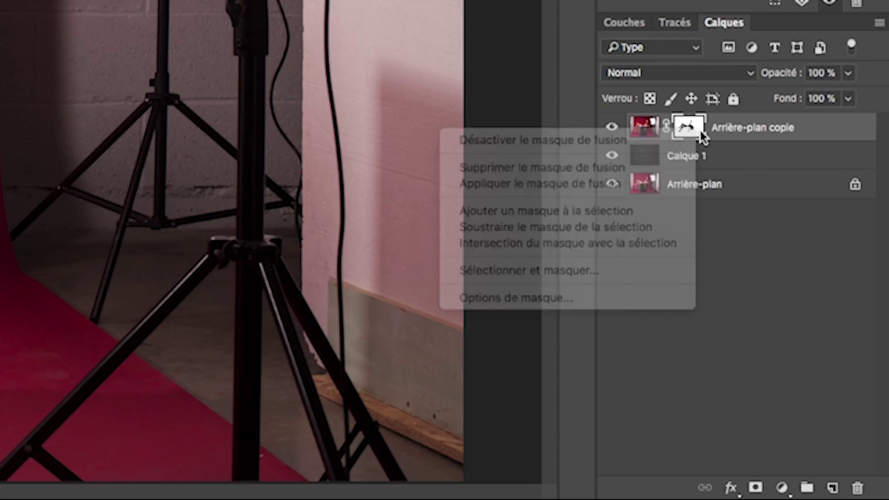
{"action": "left_click_drag", "start_coordinate": [702, 135], "coordinate": [703, 137]}
{"action": "key", "text": "ctrl+i"}
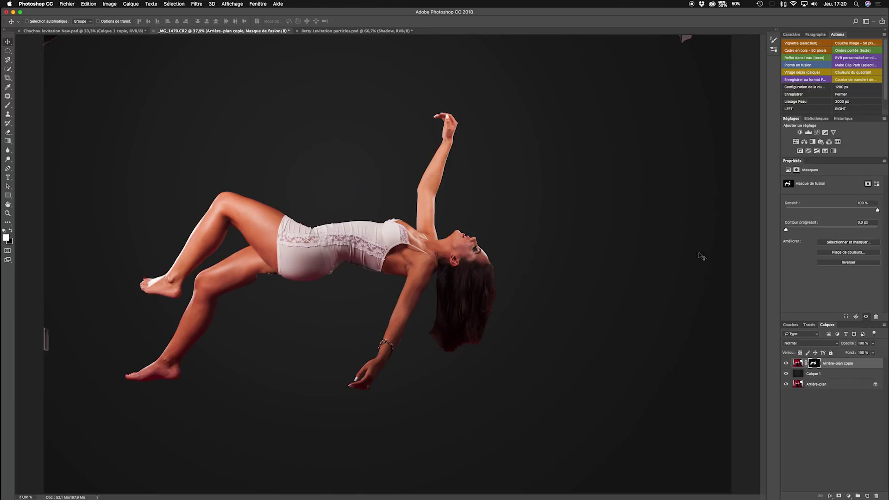
Paint black on the mask with a larger brush over the studio remnants in the picture's upper corners
{"action": "key", "text": "super+minus"}
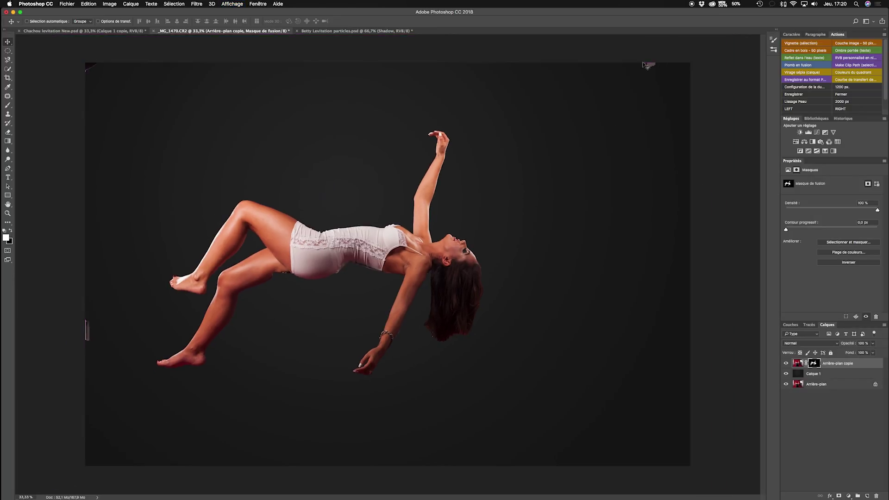
{"action": "key", "text": "b"}
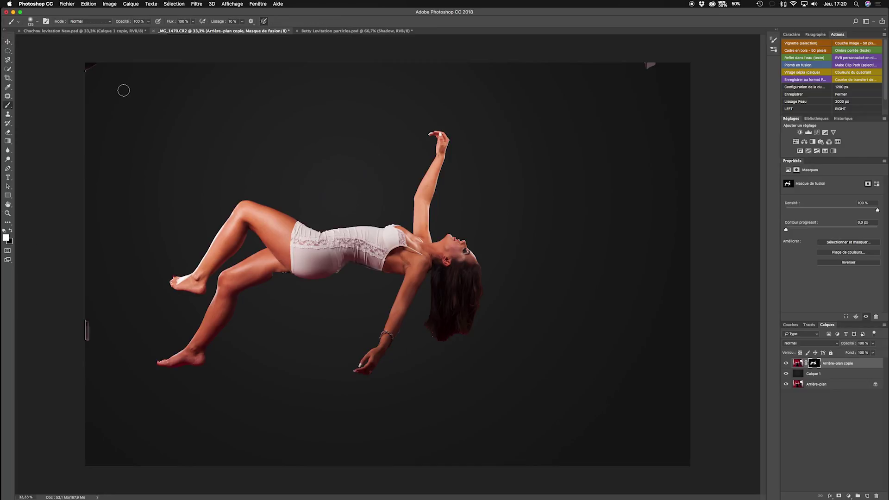
{"action": "key", "text": "bracketright"}
{"action": "key", "text": "bracketright"}
{"action": "key", "text": "x"}
{"action": "mouse_move", "coordinate": [124, 79]}
{"action": "left_mouse_down"}
{"action": "mouse_move", "coordinate": [93, 67]}
{"action": "mouse_move", "coordinate": [103, 65]}
{"action": "mouse_move", "coordinate": [81, 67]}
{"action": "mouse_move", "coordinate": [100, 69]}
{"action": "left_mouse_up"}
{"action": "mouse_move", "coordinate": [627, 71]}
{"action": "left_mouse_down"}
{"action": "mouse_move", "coordinate": [690, 68]}
{"action": "mouse_move", "coordinate": [643, 56]}
{"action": "left_mouse_up"}
Lower the brush opacity to 48% and restore it to 100%
{"action": "left_click", "coordinate": [148, 21]}
{"action": "left_click", "coordinate": [133, 32]}
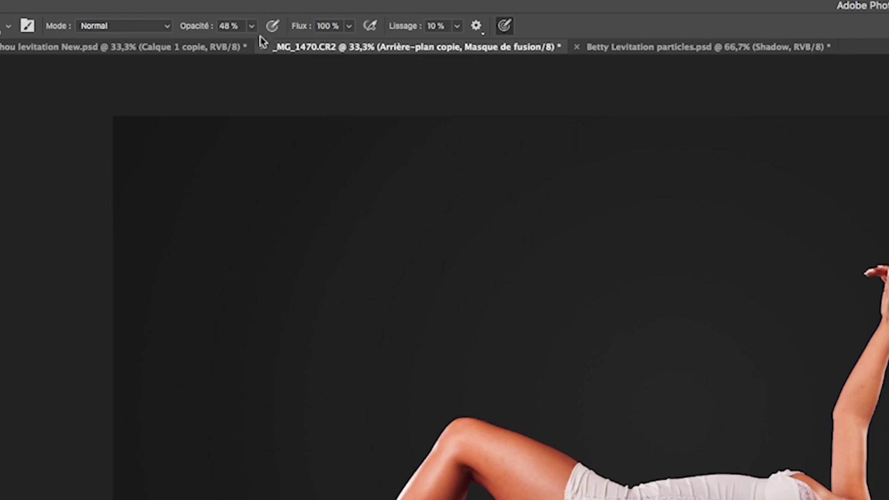
{"action": "left_click_drag", "start_coordinate": [251, 26], "coordinate": [377, 50]}
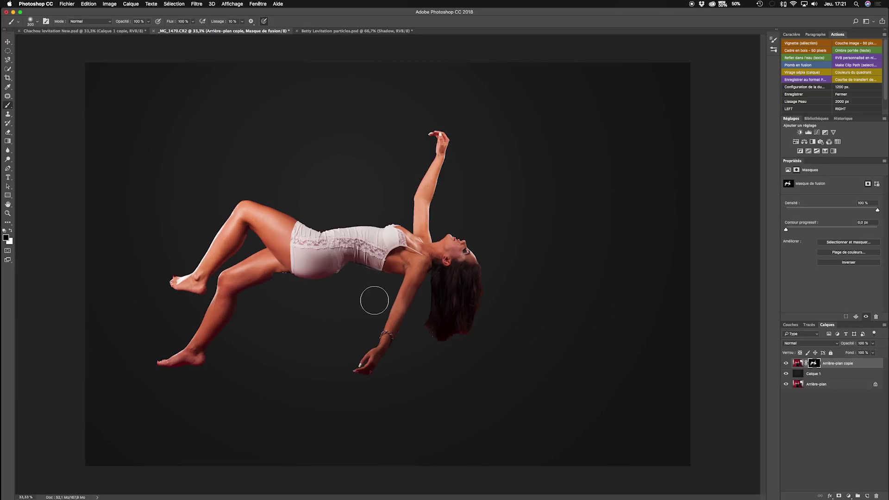
Reduce the brush size to 60 px for detailed mask work around the thighs and dress
{"action": "key", "text": "super+plus"}
{"action": "key", "text": "super+plus"}
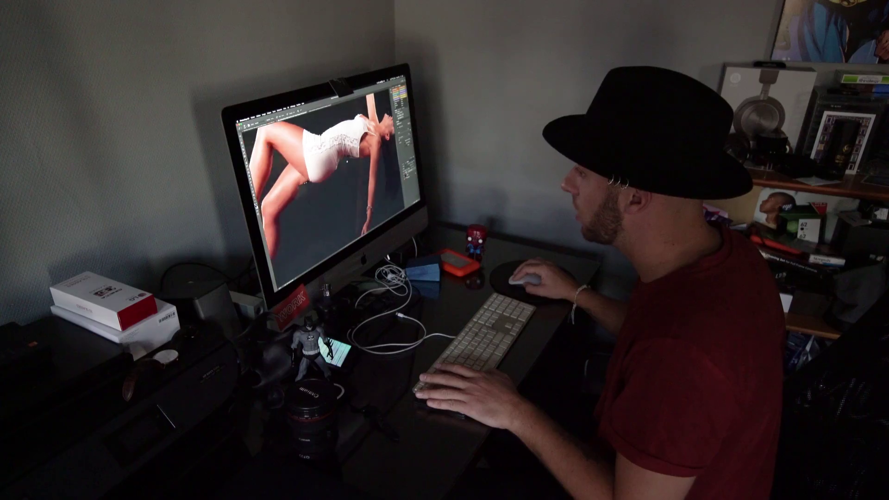
{"action": "key", "text": "super+plus"}
{"action": "key", "text": "super+plus"}
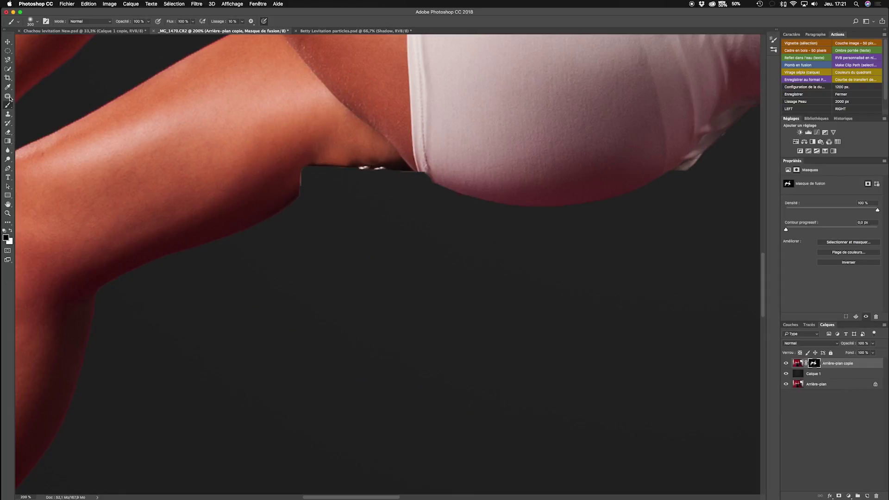
{"action": "key", "text": "bracketleft"}
{"action": "key", "text": "bracketleft"}
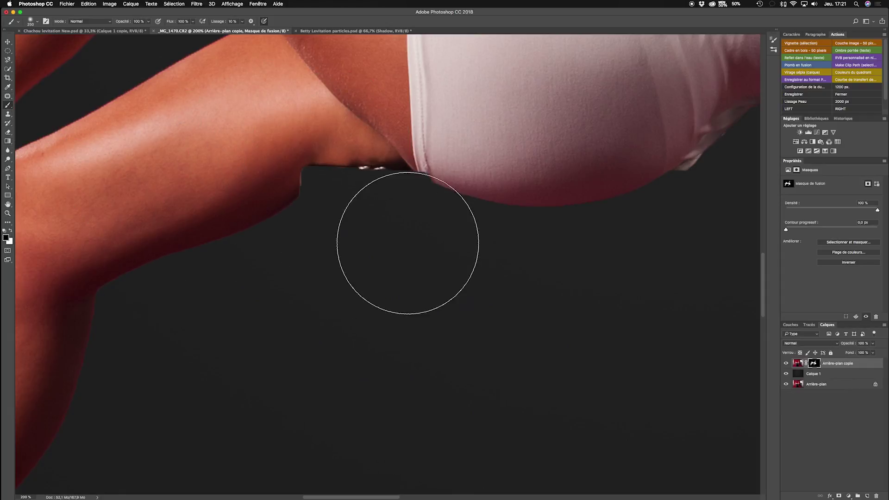
{"action": "key", "text": "bracketleft"}
{"action": "key", "text": "bracketleft"}
{"action": "key", "text": "bracketleft"}
{"action": "key", "text": "bracketleft"}
{"action": "key", "text": "bracketleft"}
{"action": "key", "text": "bracketleft"}
{"action": "key", "text": "bracketleft"}
{"action": "key", "text": "bracketleft"}
{"action": "key", "text": "super+minus"}
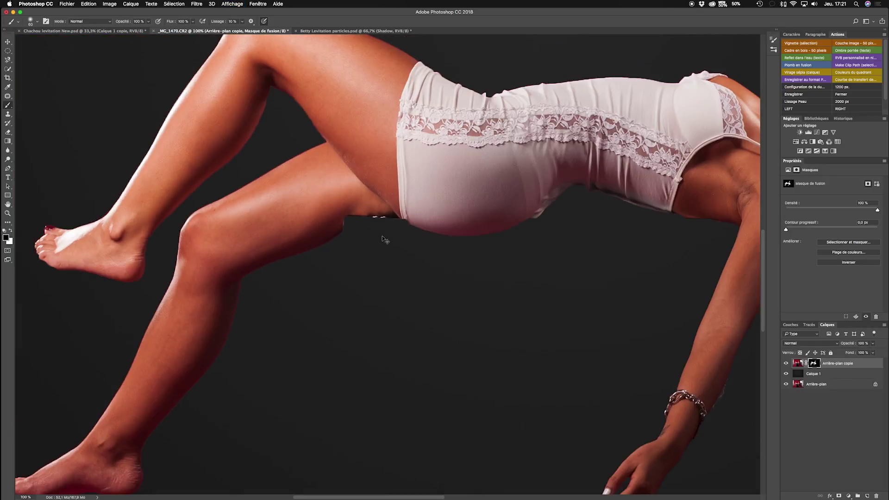
Set the brush size to 30 px for retouching the mask around the upper foot at 200% zoom
{"action": "scroll", "coordinate": [543, 255], "scroll_direction": "left", "scroll_amount": 5}
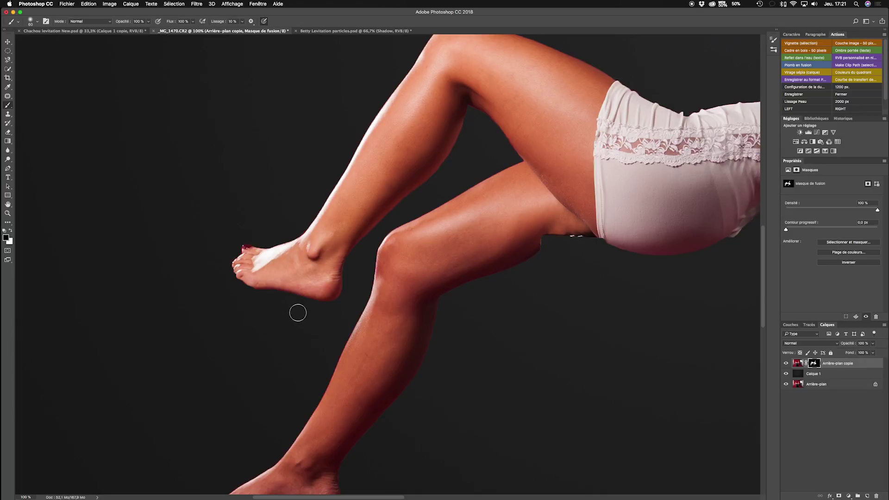
{"action": "key", "text": "bracketright"}
{"action": "key", "text": "bracketright"}
{"action": "key", "text": "bracketleft"}
{"action": "key", "text": "bracketleft"}
{"action": "key", "text": "bracketleft"}
{"action": "key", "text": "bracketleft"}
{"action": "key", "text": "super+plus"}
{"action": "left_click_drag", "start_coordinate": [301, 271], "coordinate": [475, 222]}
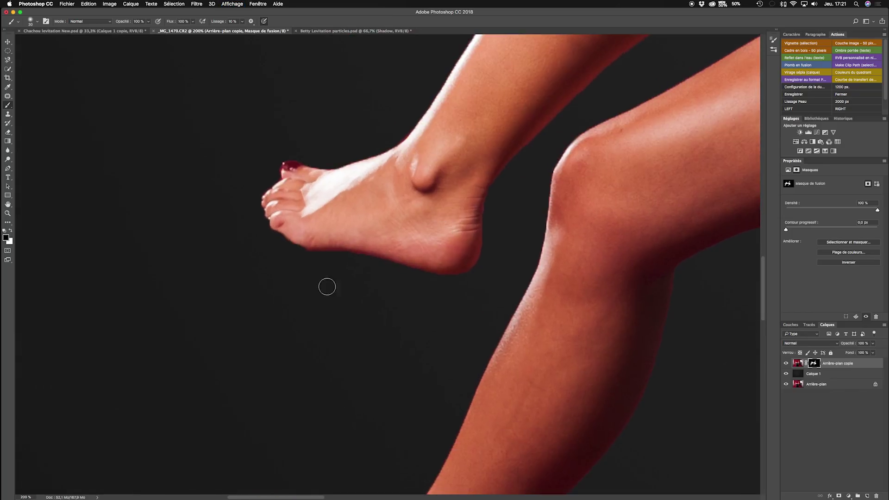
Raise the 30 px brush's hardness to about 95% for a crisp mask edge under the upper foot
{"action": "right_click", "coordinate": [319, 294]}
{"action": "left_click_drag", "start_coordinate": [359, 325], "coordinate": [403, 326]}
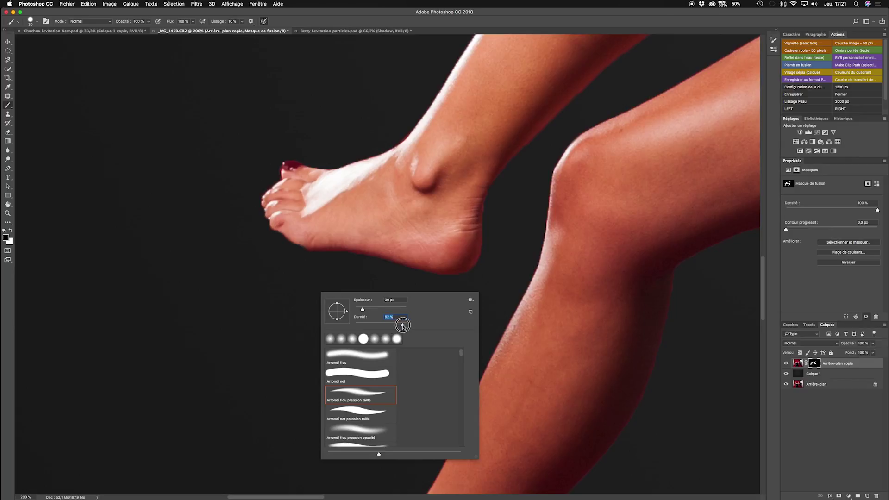
{"action": "left_click", "coordinate": [324, 268]}
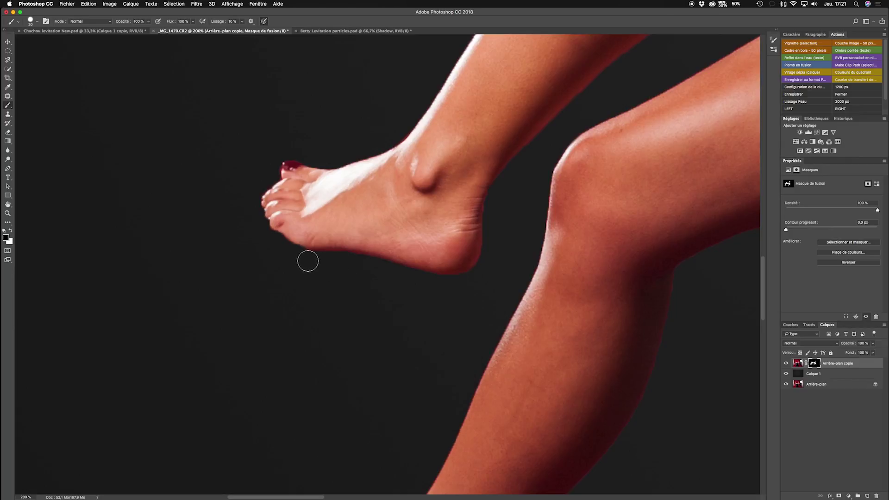
{"action": "right_click", "coordinate": [307, 276]}
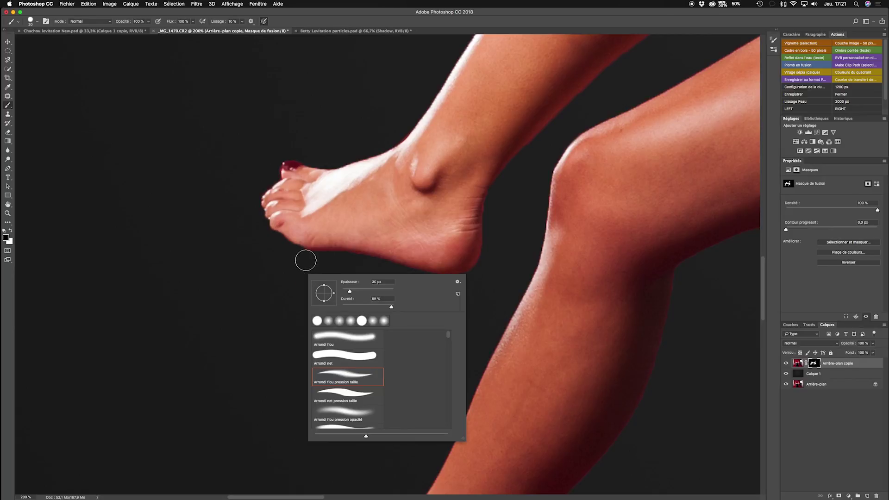
{"action": "left_click", "coordinate": [301, 260]}
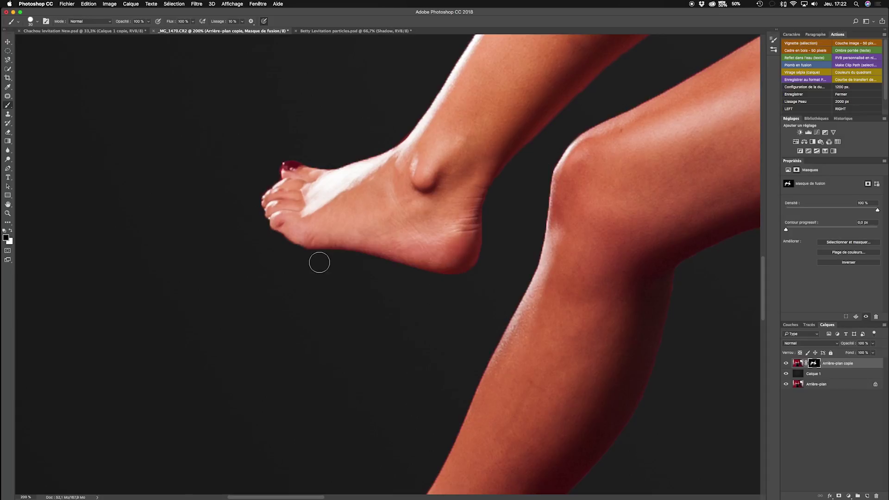
{"action": "left_click_drag", "start_coordinate": [272, 240], "coordinate": [333, 246]}
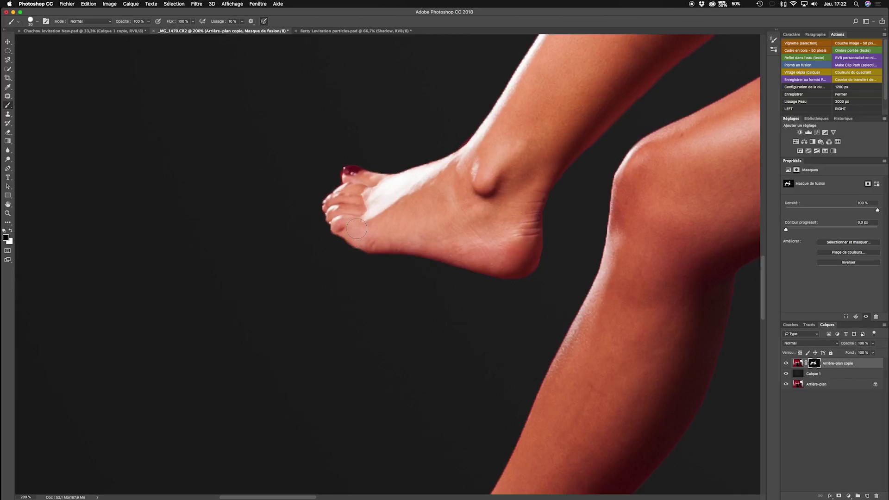
Check the black foreground colour, try painting white on the mask beside the upper foot's toes, and undo that stroke
{"action": "left_click", "coordinate": [7, 238]}
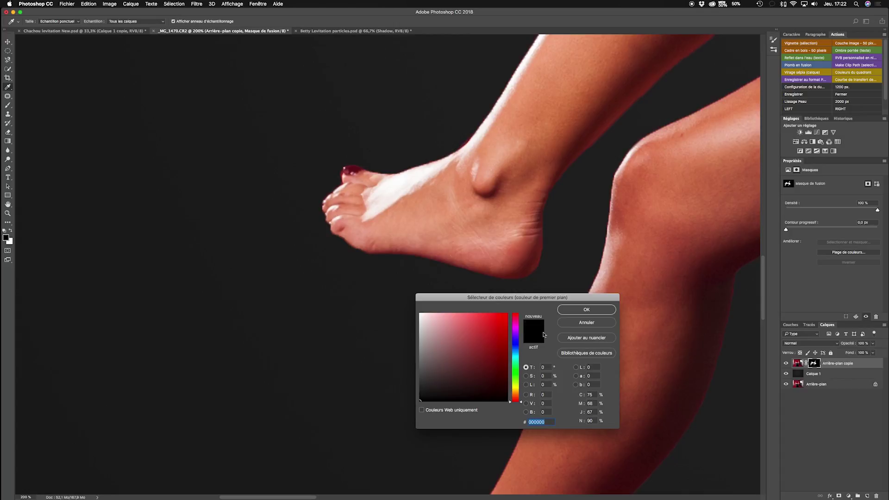
{"action": "key", "text": "Return"}
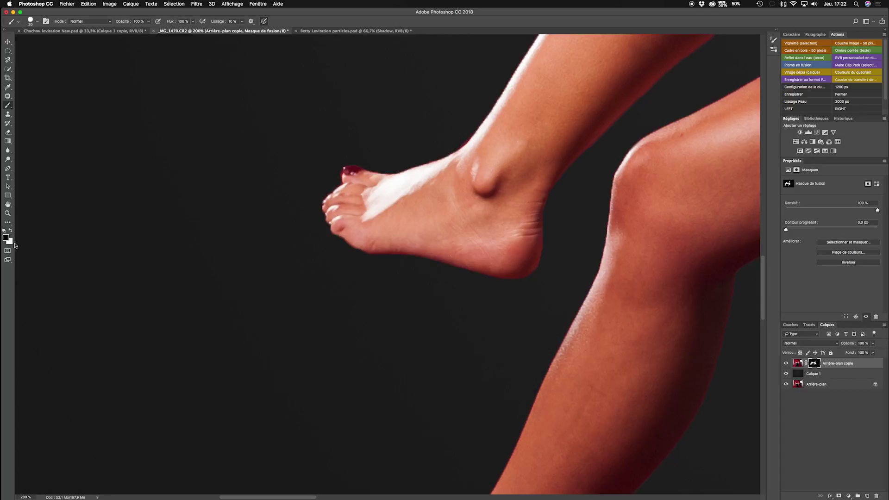
{"action": "key", "text": "x"}
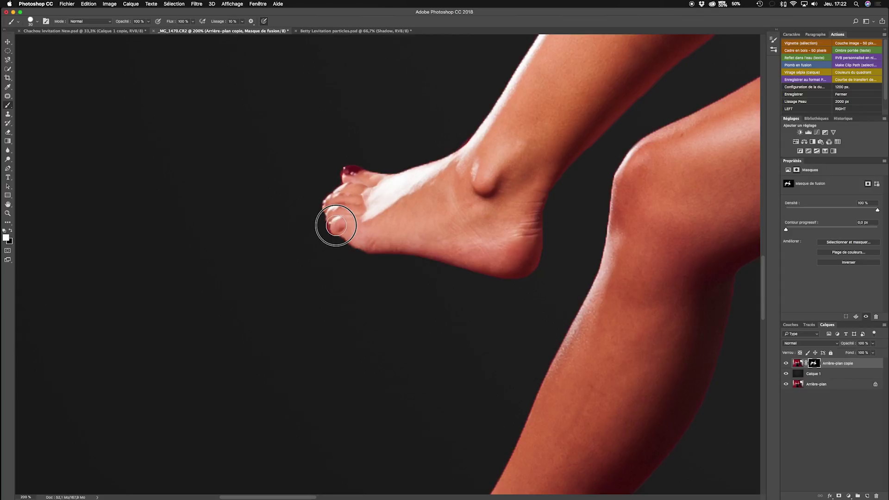
{"action": "mouse_move", "coordinate": [338, 225]}
{"action": "left_mouse_down"}
{"action": "mouse_move", "coordinate": [277, 242]}
{"action": "mouse_move", "coordinate": [298, 238]}
{"action": "left_mouse_up"}
{"action": "key", "text": "super+z"}
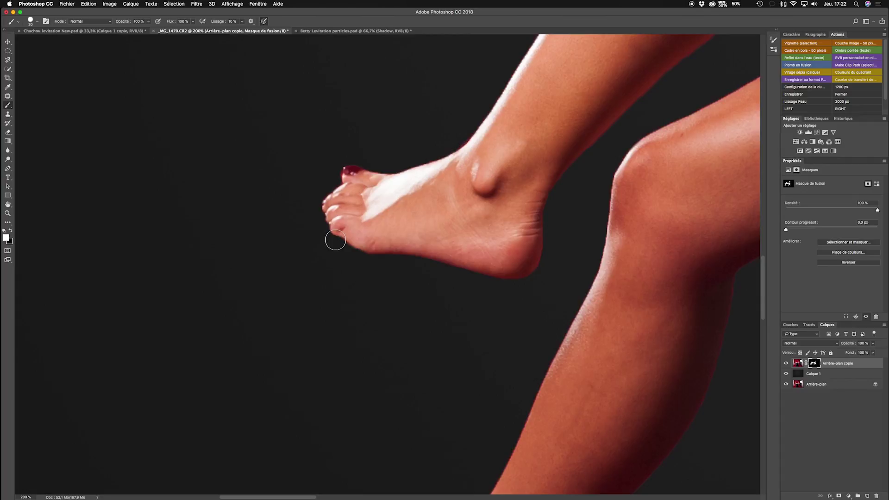
Paint black on the mask along the upper foot and front of the shin to clean the outline up to the knee
{"action": "key", "text": "x"}
{"action": "key", "text": "bracketleft"}
{"action": "key", "text": "bracketleft"}
{"action": "left_click_drag", "start_coordinate": [319, 224], "coordinate": [194, 266]}
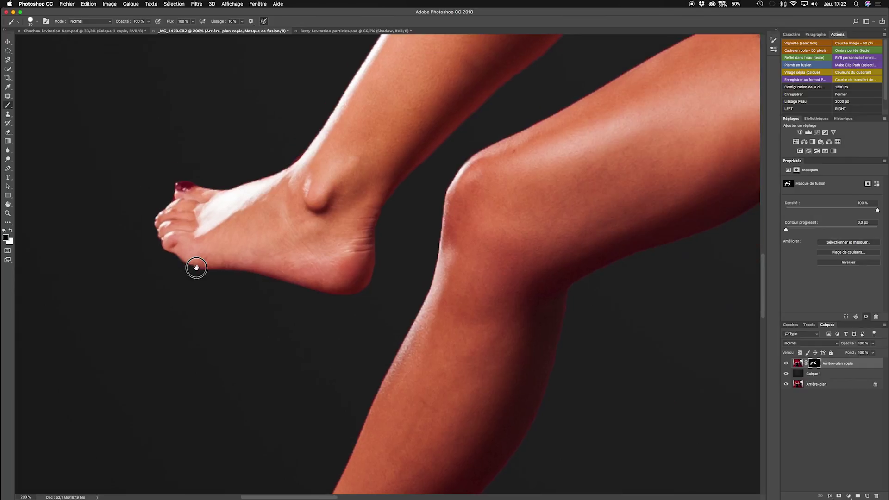
{"action": "left_click_drag", "start_coordinate": [282, 168], "coordinate": [222, 337]}
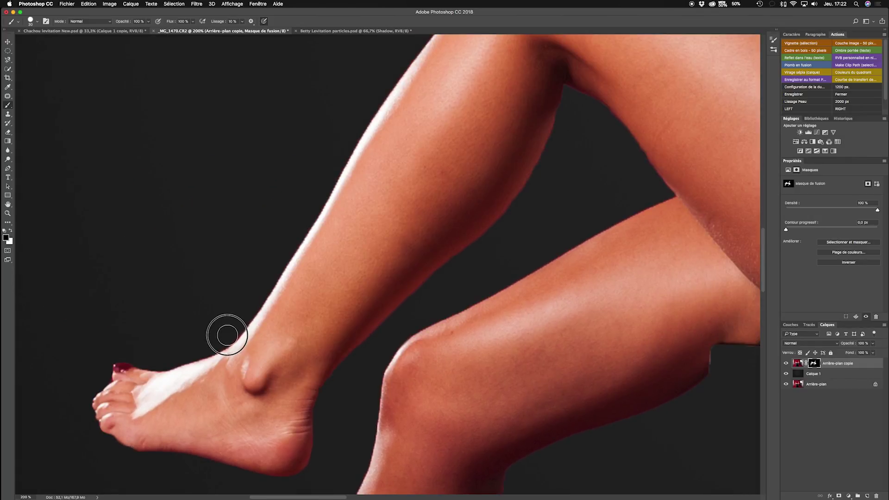
{"action": "left_click_drag", "start_coordinate": [214, 342], "coordinate": [198, 387]}
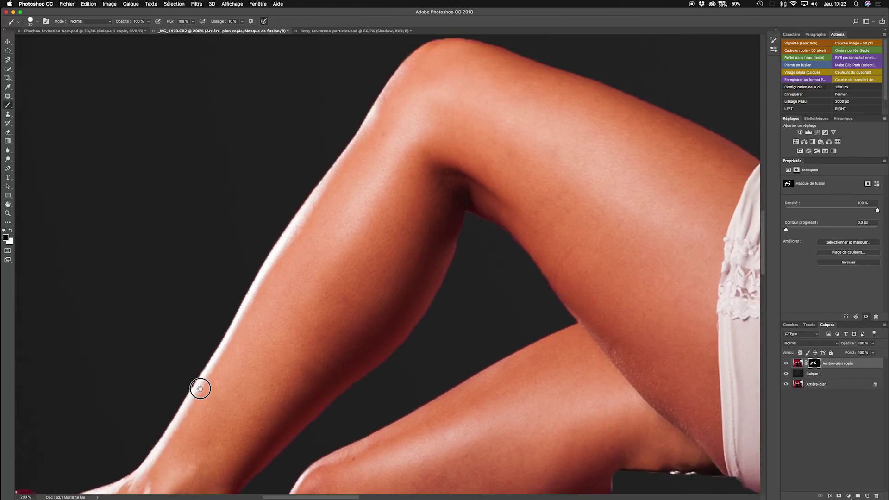
{"action": "left_click_drag", "start_coordinate": [226, 334], "coordinate": [225, 338]}
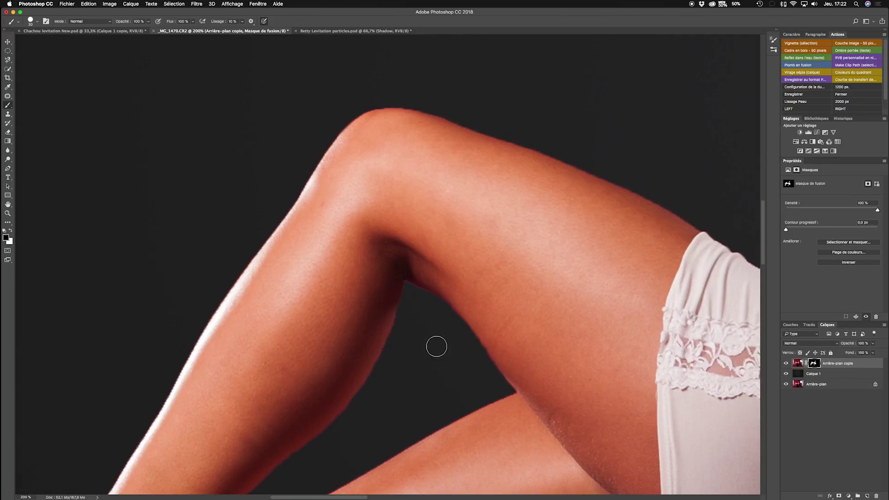
Reduce the brush and paint white on the mask along the back of the upper calf, from the knee bend to the heel
{"action": "key", "text": "bracketleft"}
{"action": "key", "text": "bracketleft"}
{"action": "left_click_drag", "start_coordinate": [400, 285], "coordinate": [393, 319]}
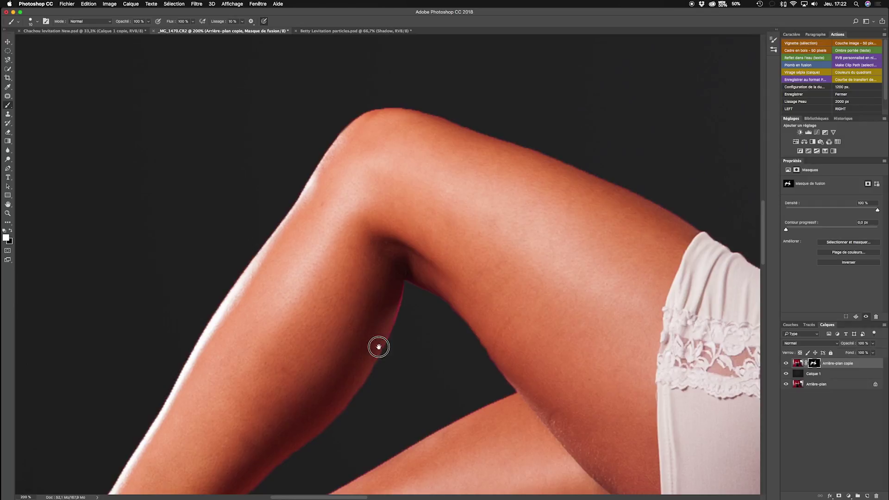
{"action": "scroll", "coordinate": [377, 347], "scroll_direction": "down", "scroll_amount": 2}
{"action": "scroll", "coordinate": [377, 348], "scroll_direction": "left", "scroll_amount": 1}
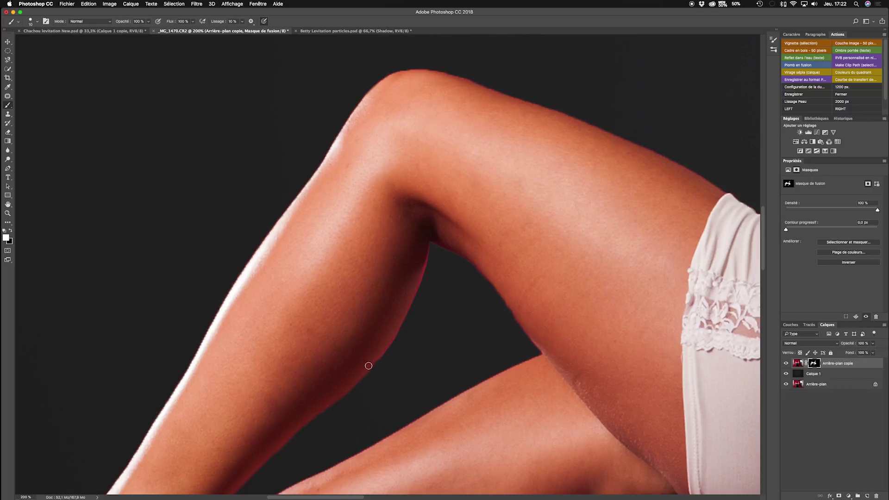
{"action": "scroll", "coordinate": [359, 374], "scroll_direction": "down", "scroll_amount": 3}
{"action": "scroll", "coordinate": [359, 375], "scroll_direction": "left", "scroll_amount": 1}
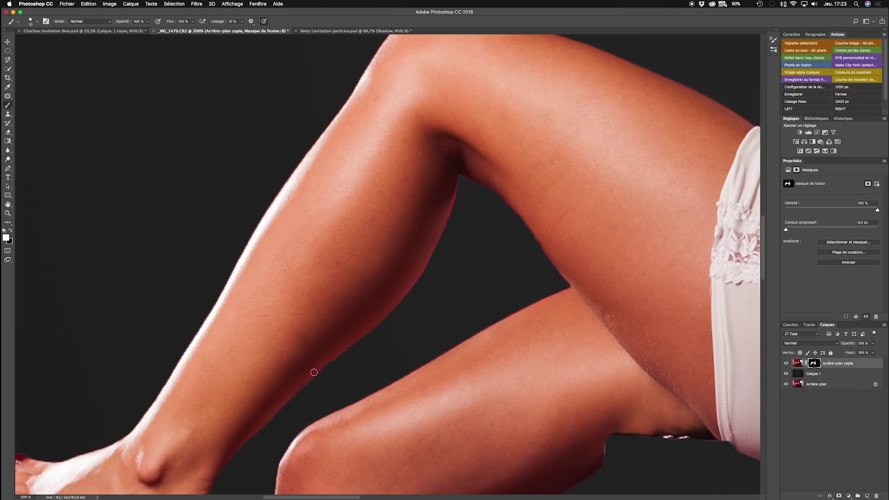
{"action": "scroll", "coordinate": [313, 372], "scroll_direction": "down", "scroll_amount": 2}
{"action": "scroll", "coordinate": [314, 372], "scroll_direction": "left", "scroll_amount": 1}
{"action": "scroll", "coordinate": [249, 423], "scroll_direction": "down", "scroll_amount": 4}
{"action": "scroll", "coordinate": [249, 423], "scroll_direction": "left", "scroll_amount": 2}
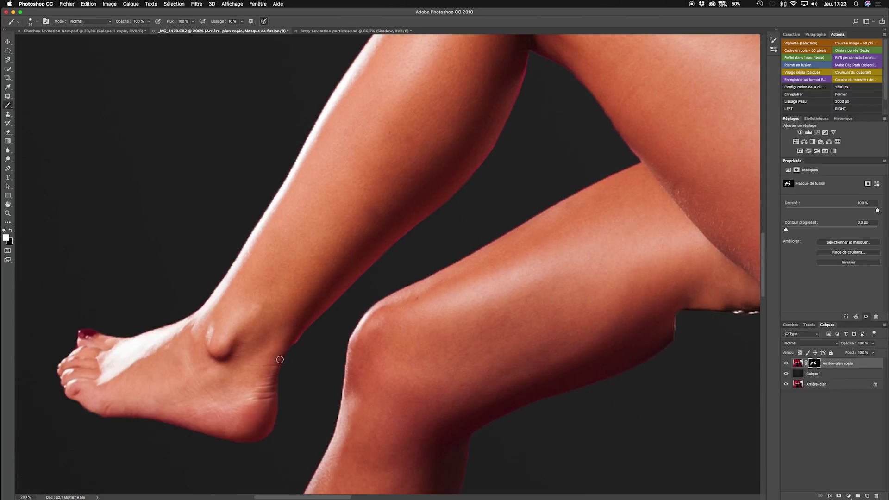
{"action": "scroll", "coordinate": [272, 424], "scroll_direction": "down", "scroll_amount": 8}
{"action": "scroll", "coordinate": [272, 425], "scroll_direction": "right", "scroll_amount": 2}
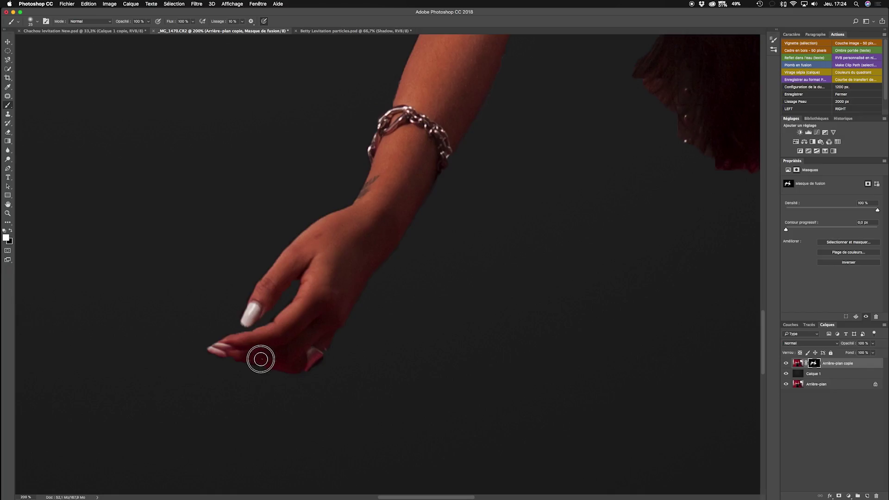
Paint white on the mask along the hanging hand's curled fingers to restore their lower edge
{"action": "mouse_move", "coordinate": [305, 351]}
{"action": "left_mouse_down"}
{"action": "mouse_move", "coordinate": [318, 357]}
{"action": "mouse_move", "coordinate": [324, 341]}
{"action": "left_mouse_up"}
{"action": "left_click_drag", "start_coordinate": [401, 245], "coordinate": [310, 297]}
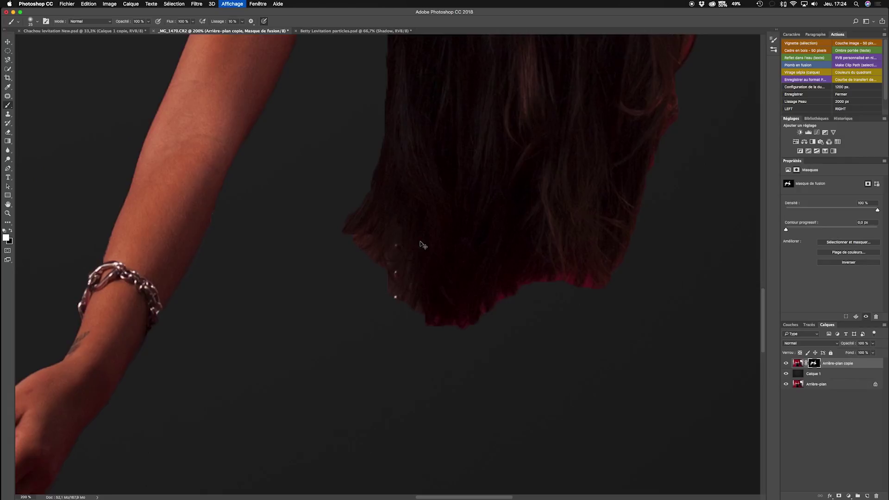
{"action": "key", "text": "super+minus"}
{"action": "scroll", "coordinate": [436, 306], "scroll_direction": "right", "scroll_amount": 2}
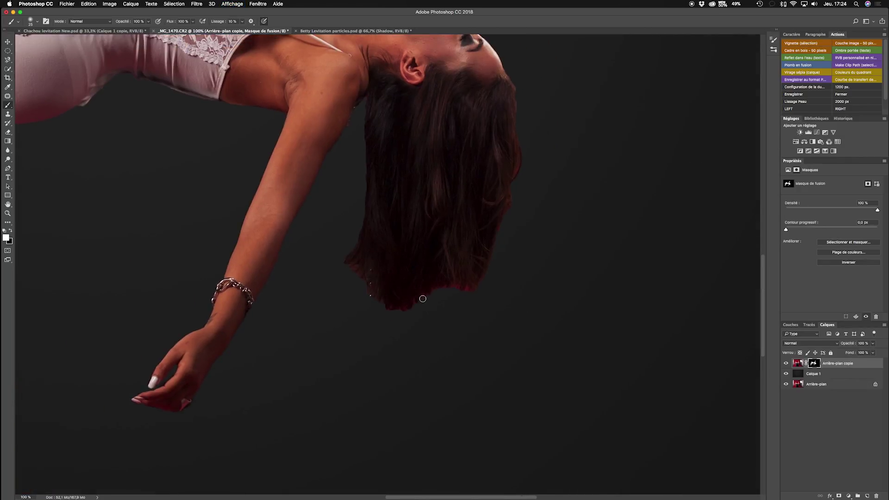
Paint black on the mask at the hair's lower edge, set the brush to a low hardness and enlarge it to 60 px
{"action": "key", "text": "super+z"}
{"action": "key", "text": "x"}
{"action": "left_click_drag", "start_coordinate": [441, 290], "coordinate": [454, 294]}
{"action": "right_click", "coordinate": [469, 308]}
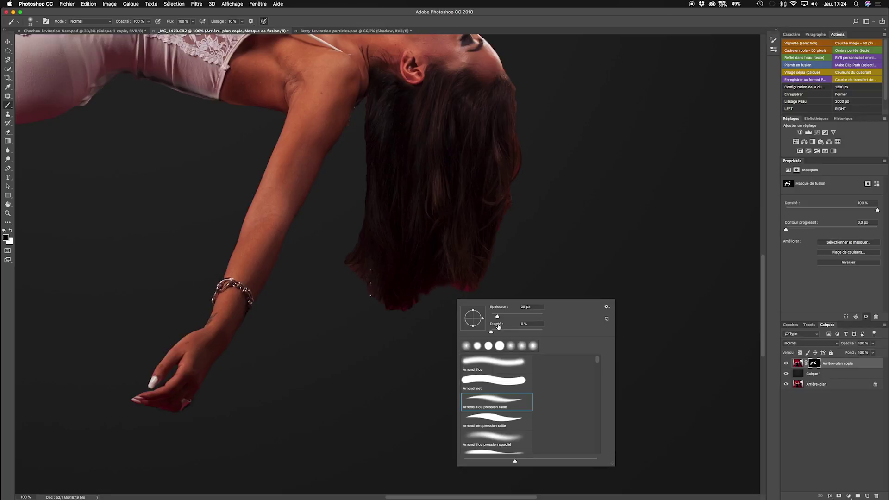
{"action": "left_click_drag", "start_coordinate": [491, 332], "coordinate": [498, 332]}
{"action": "key", "text": "Return"}
{"action": "key", "text": "bracketright"}
{"action": "key", "text": "bracketright"}
{"action": "key", "text": "bracketright"}
{"action": "key", "text": "bracketright"}
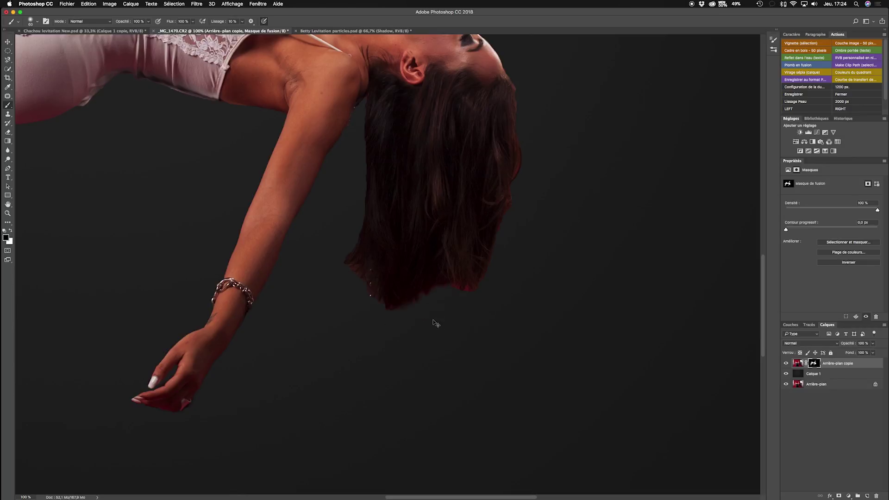
Blend the hair's lower edge with soft black strokes on the mask, reducing the brush to 30 px for the tips
{"action": "scroll", "coordinate": [433, 320], "scroll_direction": "up", "scroll_amount": 2}
{"action": "mouse_move", "coordinate": [426, 290]}
{"action": "left_mouse_down"}
{"action": "mouse_move", "coordinate": [471, 308]}
{"action": "mouse_move", "coordinate": [482, 280]}
{"action": "mouse_move", "coordinate": [478, 259]}
{"action": "mouse_move", "coordinate": [483, 283]}
{"action": "mouse_move", "coordinate": [510, 284]}
{"action": "left_mouse_up"}
{"action": "left_click", "coordinate": [526, 268]}
{"action": "key", "text": "bracketleft"}
{"action": "key", "text": "bracketleft"}
{"action": "key", "text": "bracketleft"}
{"action": "left_click", "coordinate": [584, 252]}
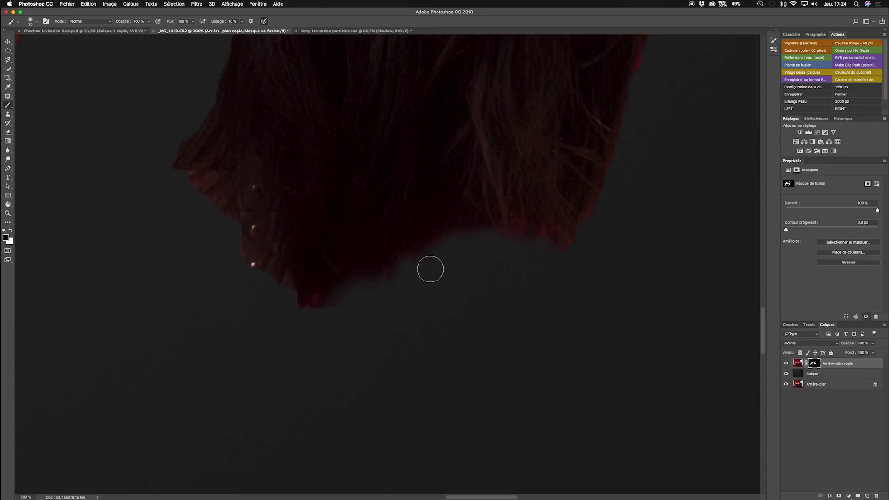
{"action": "left_click", "coordinate": [306, 315]}
Paint white on the mask along the hair's bottom tips and right-hand edge to bring back strands with a soft outline
{"action": "key", "text": "x"}
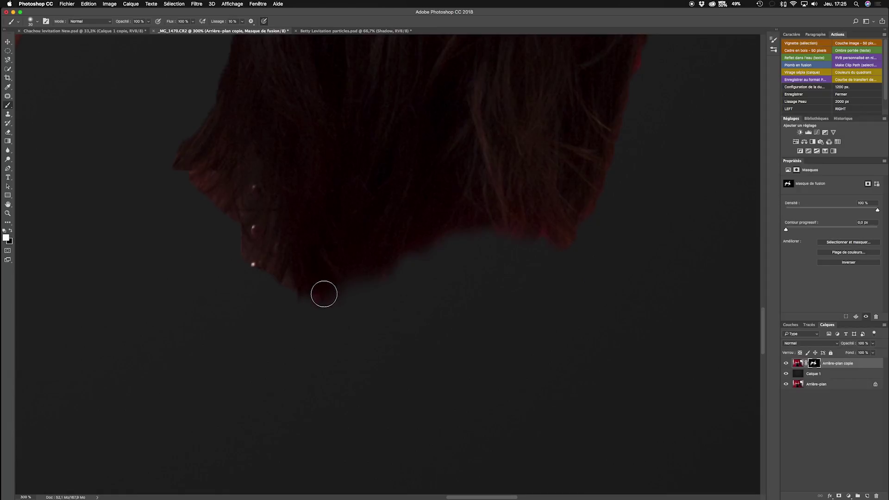
{"action": "left_click", "coordinate": [319, 300]}
{"action": "mouse_move", "coordinate": [343, 265]}
{"action": "left_mouse_down"}
{"action": "mouse_move", "coordinate": [363, 276]}
{"action": "mouse_move", "coordinate": [381, 260]}
{"action": "mouse_move", "coordinate": [379, 271]}
{"action": "mouse_move", "coordinate": [392, 247]}
{"action": "left_mouse_up"}
{"action": "mouse_move", "coordinate": [442, 210]}
{"action": "left_mouse_down"}
{"action": "mouse_move", "coordinate": [463, 227]}
{"action": "mouse_move", "coordinate": [455, 236]}
{"action": "mouse_move", "coordinate": [512, 198]}
{"action": "mouse_move", "coordinate": [505, 226]}
{"action": "mouse_move", "coordinate": [530, 215]}
{"action": "mouse_move", "coordinate": [565, 251]}
{"action": "mouse_move", "coordinate": [566, 212]}
{"action": "mouse_move", "coordinate": [563, 247]}
{"action": "mouse_move", "coordinate": [571, 253]}
{"action": "mouse_move", "coordinate": [608, 150]}
{"action": "left_mouse_up"}
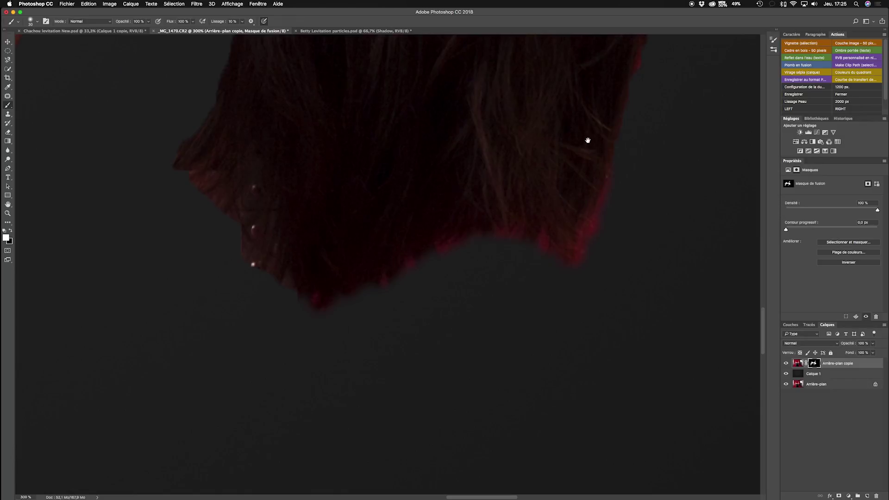
{"action": "scroll", "coordinate": [515, 218], "scroll_direction": "down", "scroll_amount": 3}
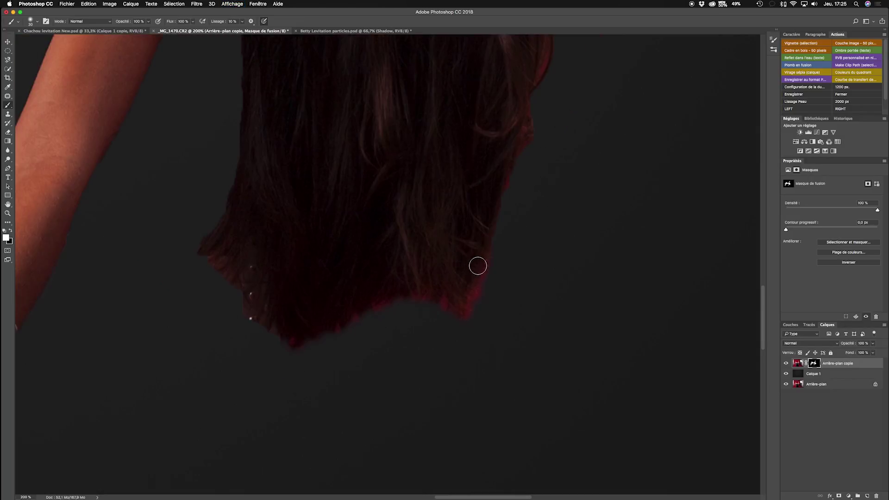
{"action": "left_click", "coordinate": [496, 183]}
{"action": "left_click", "coordinate": [504, 192]}
{"action": "left_click", "coordinate": [513, 120]}
Paint black on the mask along the hair's lower-left tips to hide the bright specks and jagged edge
{"action": "key", "text": "x"}
{"action": "left_click", "coordinate": [211, 274]}
{"action": "mouse_move", "coordinate": [211, 275]}
{"action": "left_mouse_down"}
{"action": "mouse_move", "coordinate": [217, 302]}
{"action": "mouse_move", "coordinate": [231, 297]}
{"action": "mouse_move", "coordinate": [232, 318]}
{"action": "mouse_move", "coordinate": [244, 291]}
{"action": "mouse_move", "coordinate": [244, 337]}
{"action": "mouse_move", "coordinate": [249, 292]}
{"action": "mouse_move", "coordinate": [248, 342]}
{"action": "left_mouse_up"}
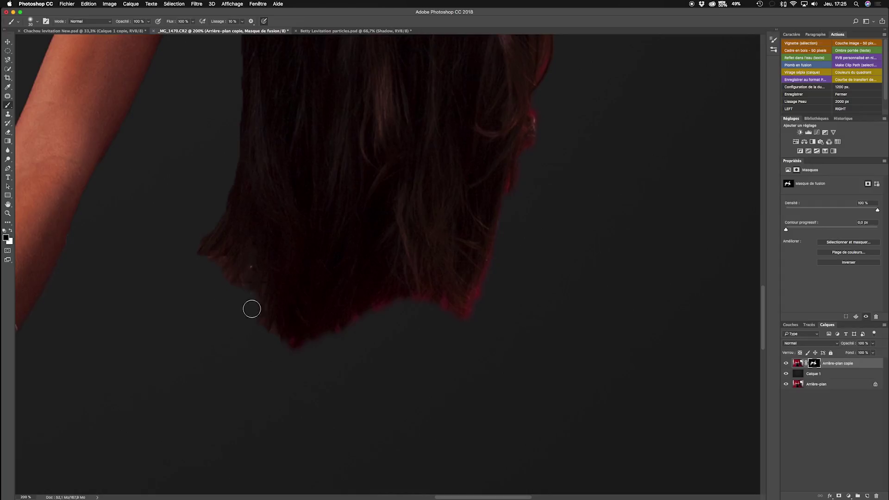
{"action": "left_click_drag", "start_coordinate": [252, 267], "coordinate": [244, 296]}
Set the brush to 15 px and about 80% hardness, and paint black on the mask to remove remnants between the upper arm and hair
{"action": "scroll", "coordinate": [268, 292], "scroll_direction": "up", "scroll_amount": 3}
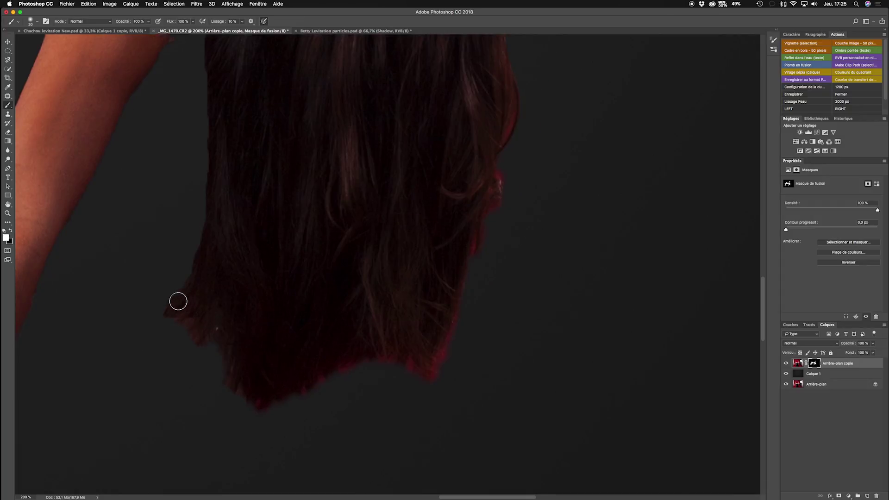
{"action": "scroll", "coordinate": [221, 226], "scroll_direction": "up", "scroll_amount": 5}
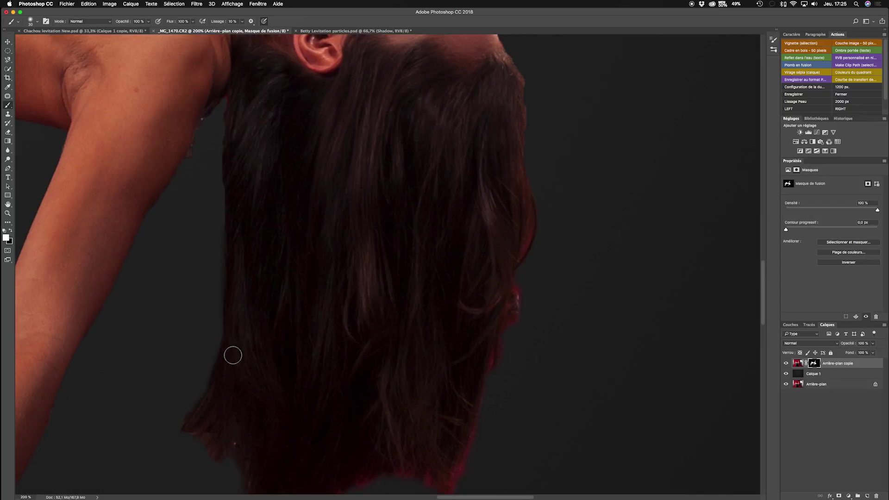
{"action": "scroll", "coordinate": [234, 182], "scroll_direction": "up", "scroll_amount": 2}
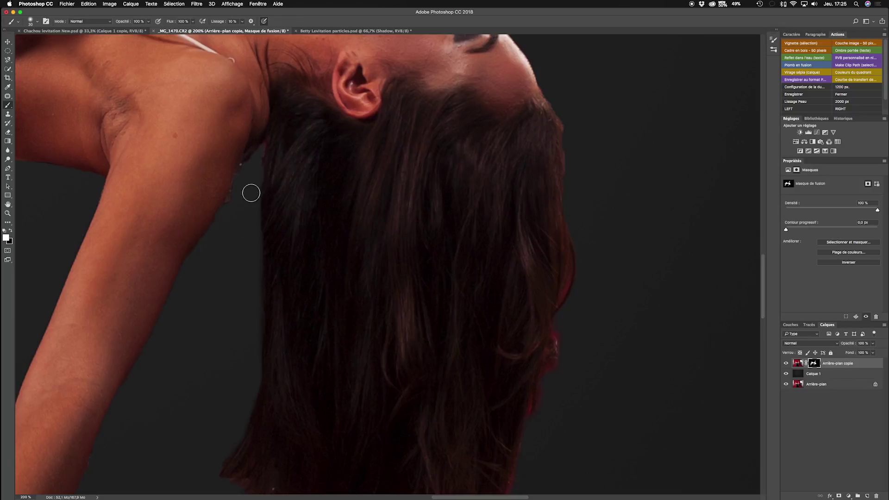
{"action": "scroll", "coordinate": [296, 208], "scroll_direction": "left", "scroll_amount": 4}
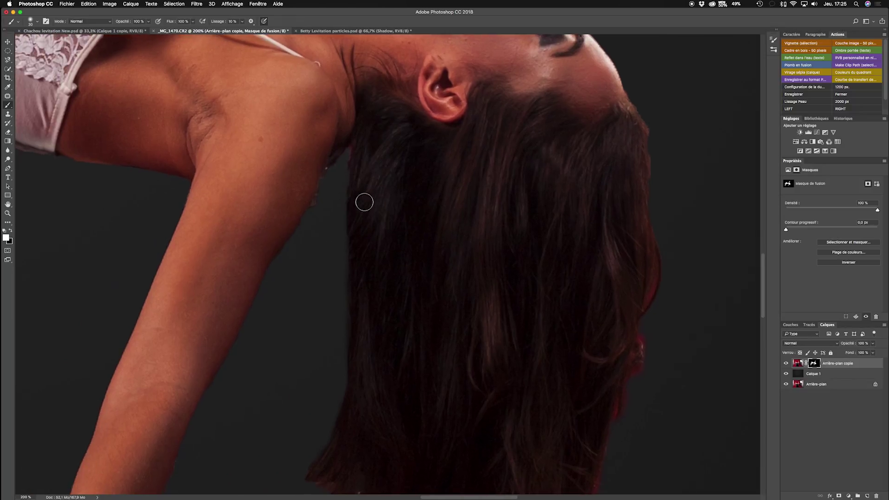
{"action": "key", "text": "bracketleft"}
{"action": "key", "text": "bracketleft"}
{"action": "key", "text": "bracketleft"}
{"action": "right_click", "coordinate": [338, 188]}
{"action": "left_click_drag", "start_coordinate": [382, 219], "coordinate": [421, 218]}
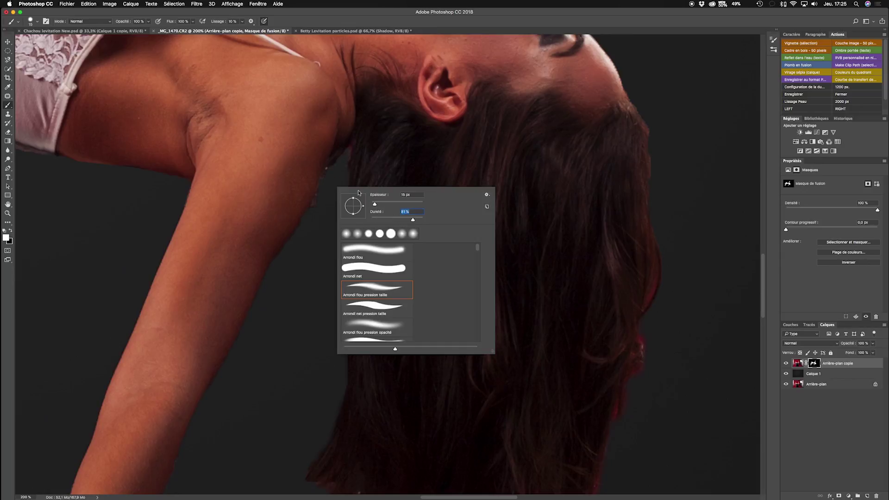
{"action": "left_click", "coordinate": [333, 174]}
{"action": "key", "text": "x"}
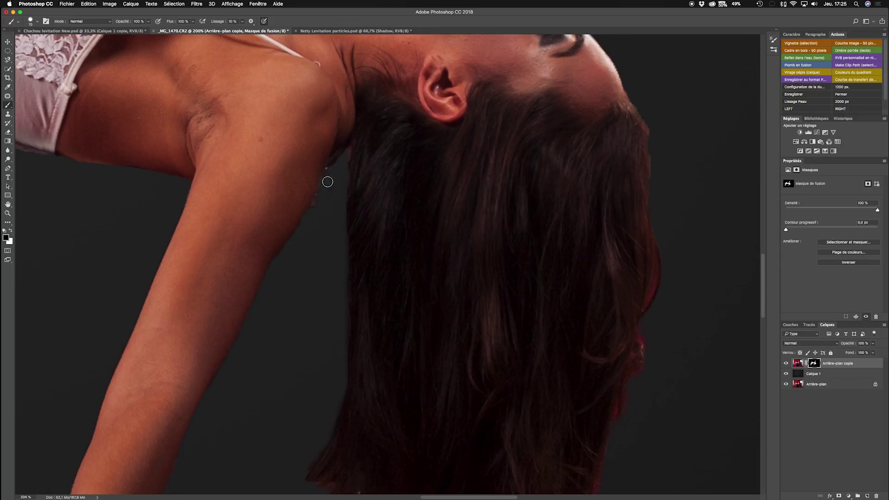
{"action": "left_click_drag", "start_coordinate": [332, 180], "coordinate": [237, 284]}
Adjust the brush, enlarge it to 40 px and paint white on the mask along the hair's outer edge below the forehead
{"action": "right_click", "coordinate": [528, 240]}
{"action": "left_click", "coordinate": [540, 227]}
{"action": "key", "text": "x"}
{"action": "left_click_drag", "start_coordinate": [510, 242], "coordinate": [441, 311]}
{"action": "key", "text": "super+minus"}
{"action": "key", "text": "super+minus"}
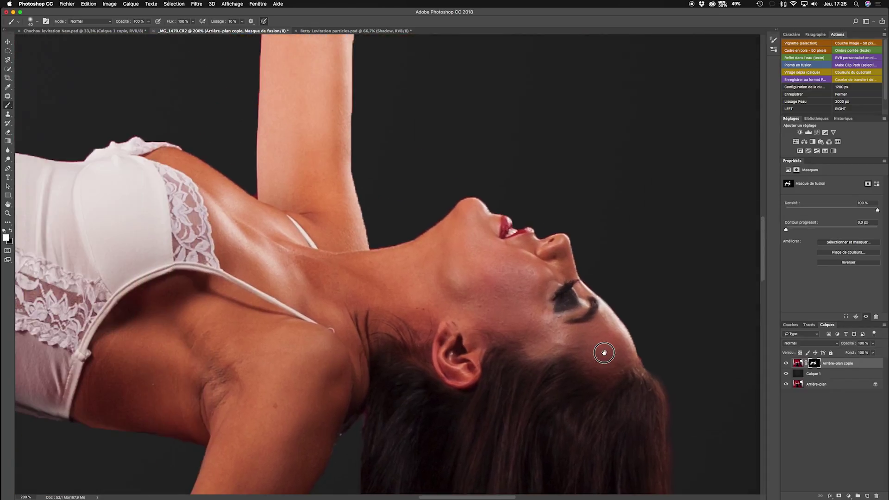
{"action": "key", "text": "super+0"}
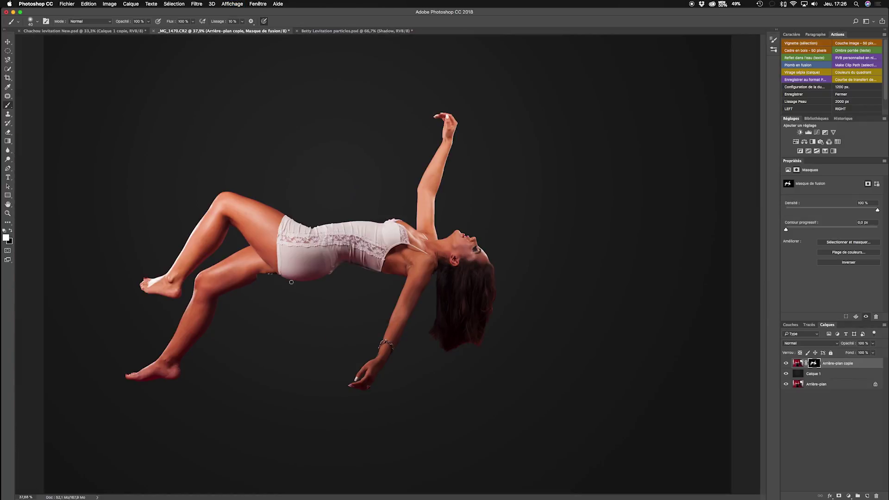
Delete the dark gradient layer Calque 1, and hide and reshow the Arrière-plan layer to check the cutout on transparency
{"action": "left_click", "coordinate": [8, 41]}
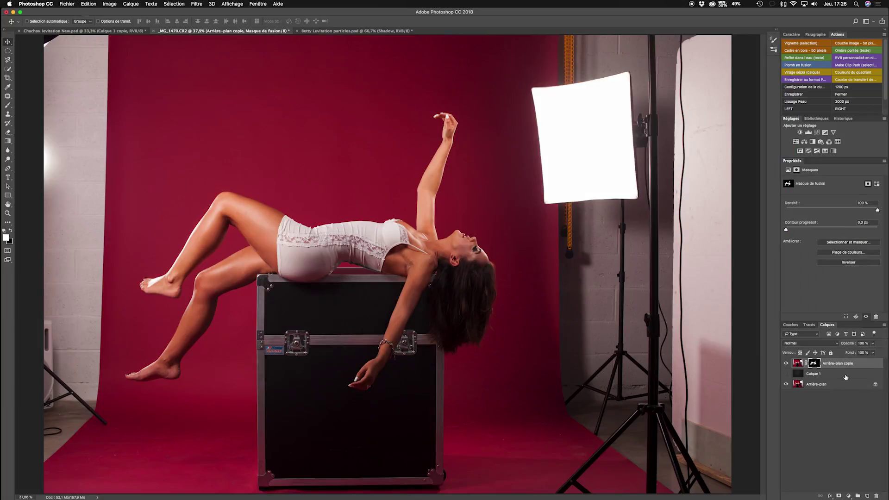
{"action": "left_click", "coordinate": [866, 495]}
{"action": "left_click_drag", "start_coordinate": [868, 374], "coordinate": [873, 495]}
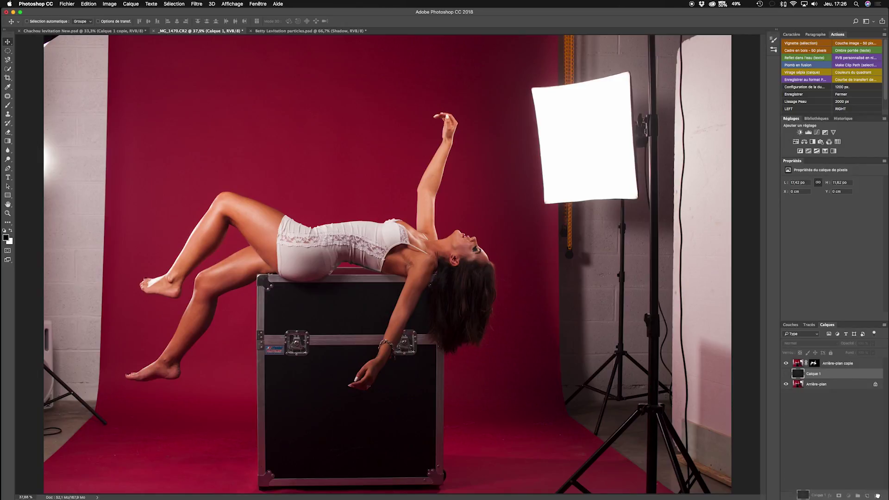
{"action": "left_click", "coordinate": [786, 374]}
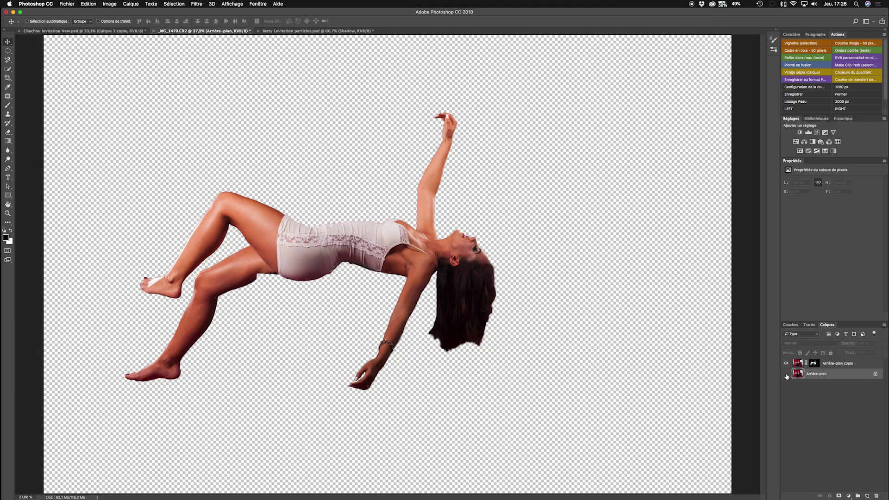
{"action": "left_click", "coordinate": [786, 374]}
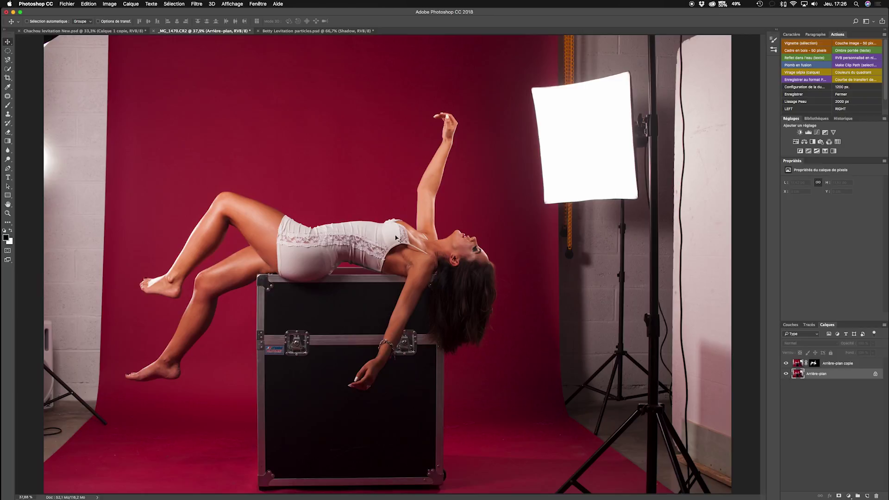
Add a new empty layer above Arrière-plan and open the Gradient tool's gradient for editing
{"action": "key", "text": "super+alt+shift+n"}
{"action": "key", "text": "g"}
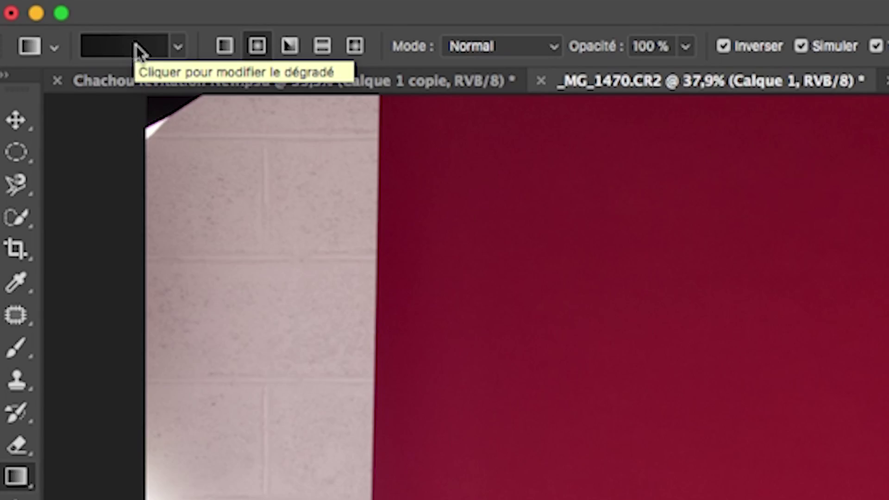
{"action": "left_click", "coordinate": [41, 22]}
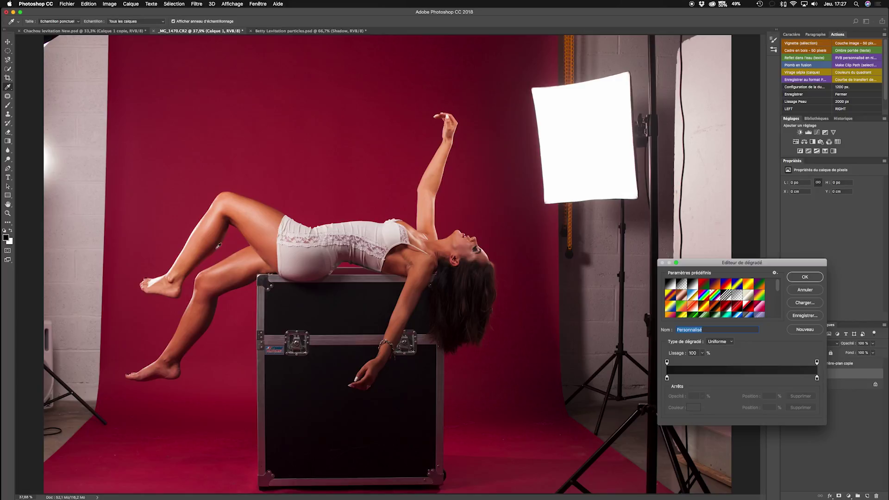
Set the gradient's colour stop at 100% to the crimson #9a1f35 sampled from the backdrop below the model's feet
{"action": "left_click", "coordinate": [816, 378]}
{"action": "left_click", "coordinate": [695, 407]}
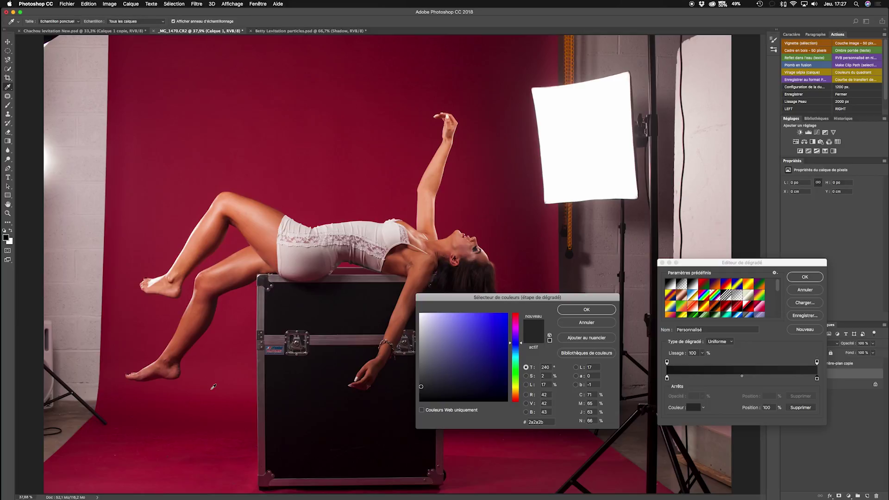
{"action": "left_click", "coordinate": [216, 387]}
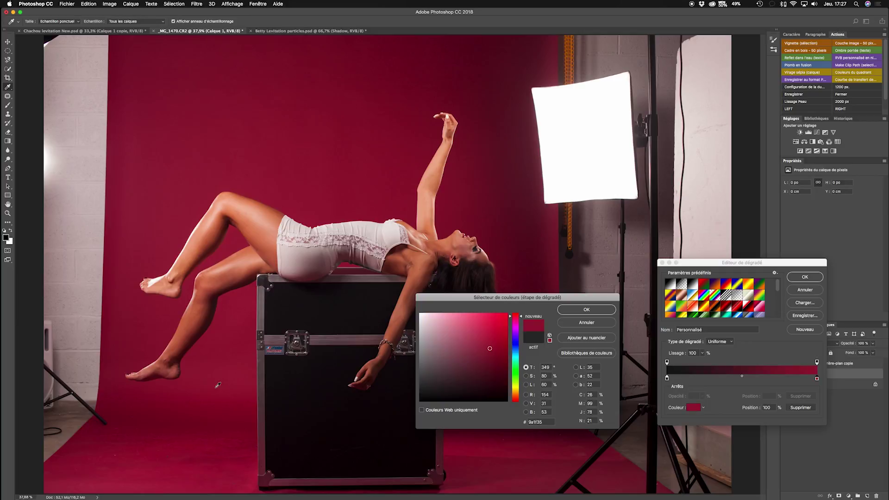
{"action": "left_click", "coordinate": [587, 310]}
Set the gradient's colour stop at 0% to the darker red #721023 sampled from the upper backdrop and accept the gradient
{"action": "left_click", "coordinate": [667, 378]}
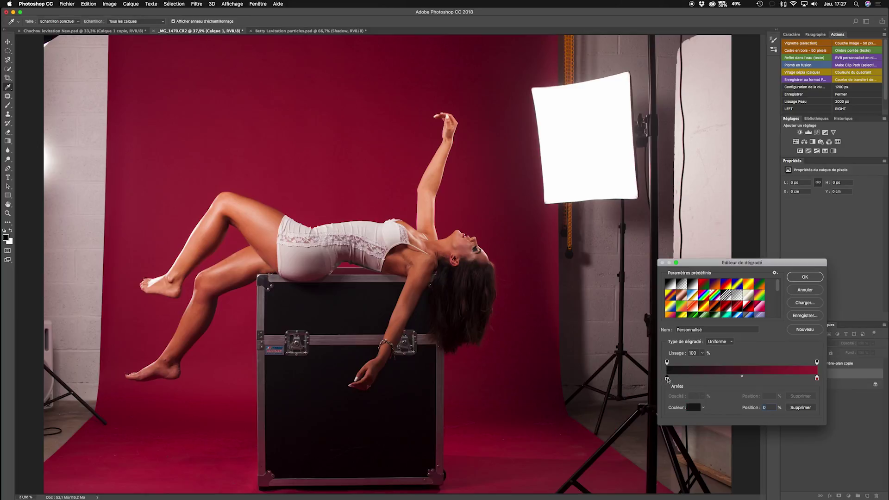
{"action": "left_click", "coordinate": [693, 408]}
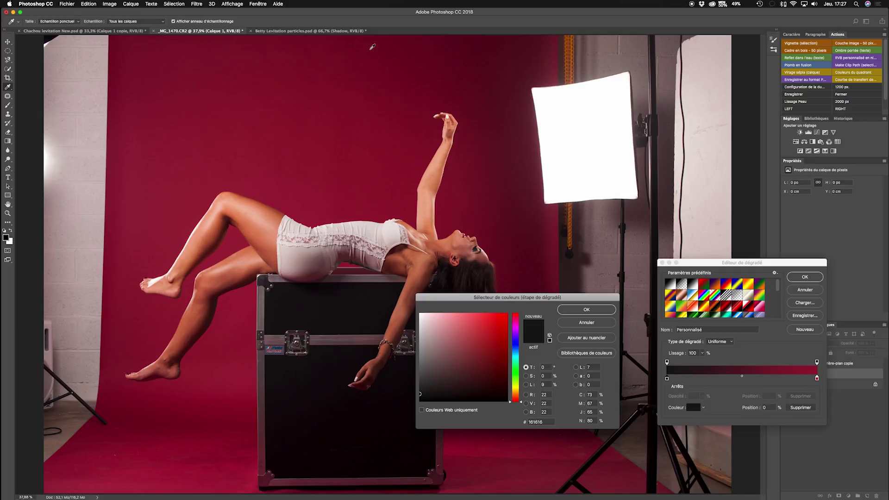
{"action": "left_click", "coordinate": [372, 47]}
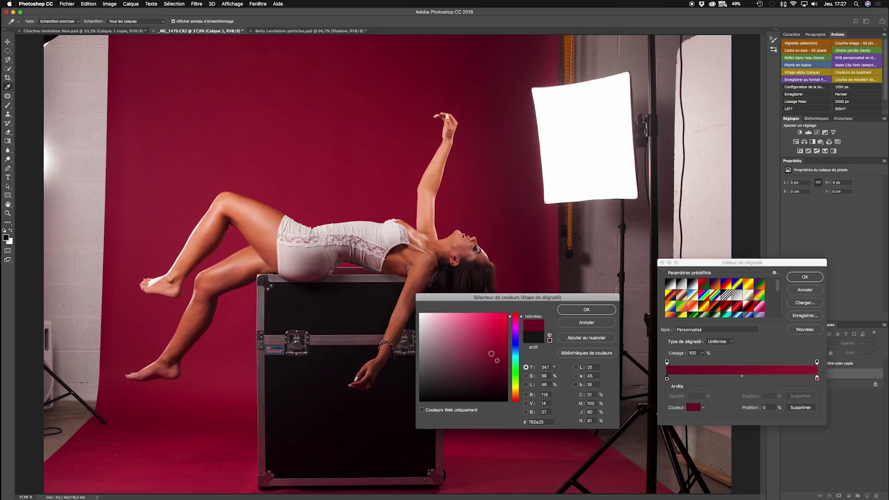
{"action": "left_click_drag", "start_coordinate": [426, 49], "coordinate": [378, 48]}
{"action": "left_click", "coordinate": [586, 309]}
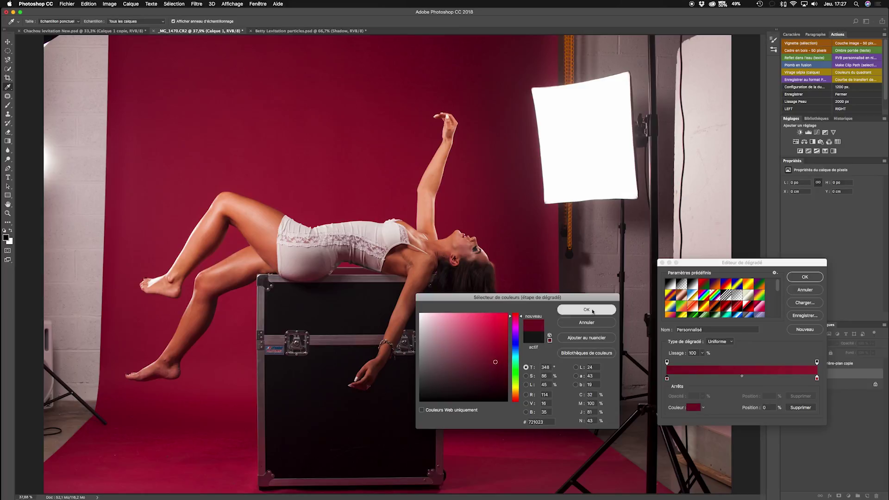
{"action": "left_click", "coordinate": [809, 279]}
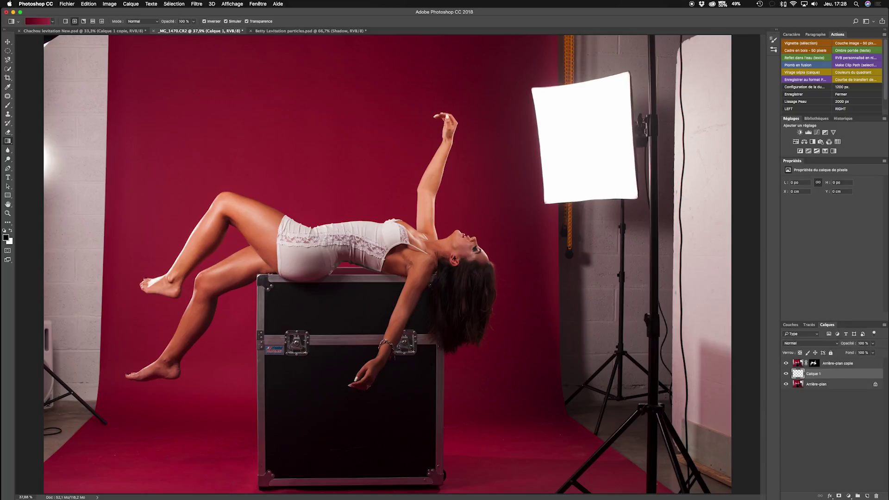
Draw a radial gradient on Calque 1 from the model's torso outward, and toggle the layer's visibility to compare
{"action": "left_click_drag", "start_coordinate": [346, 235], "coordinate": [507, 99]}
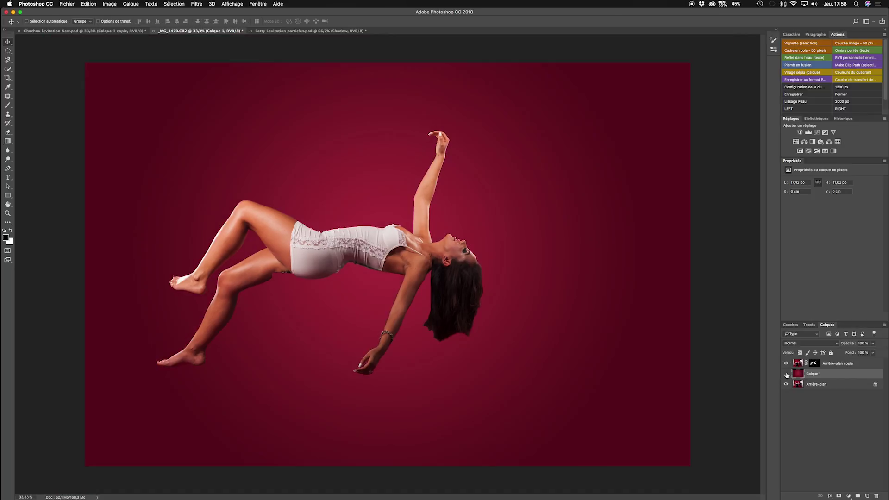
{"action": "left_click", "coordinate": [786, 373]}
{"action": "left_click", "coordinate": [786, 373]}
{"action": "left_click", "coordinate": [785, 374]}
{"action": "left_click", "coordinate": [816, 384]}
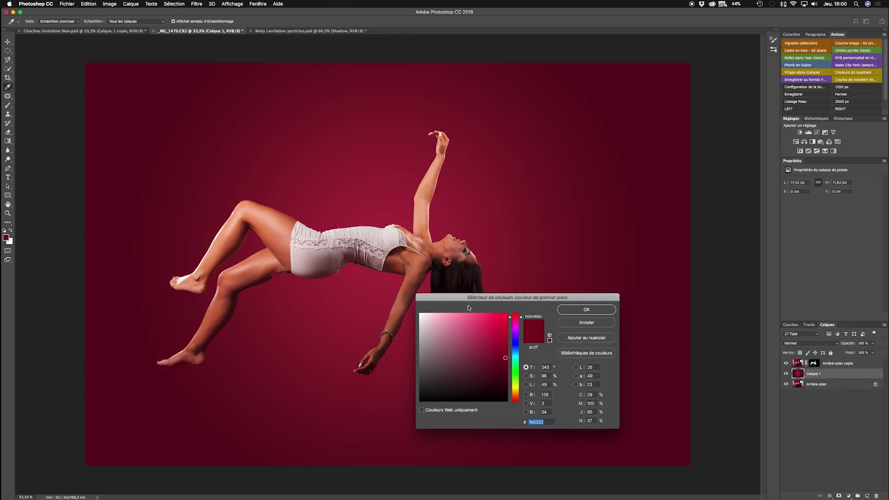
Set the foreground colour to the dark red #5d0d1d sampled from the background's lower-left area
{"action": "left_click_drag", "start_coordinate": [468, 298], "coordinate": [590, 330]}
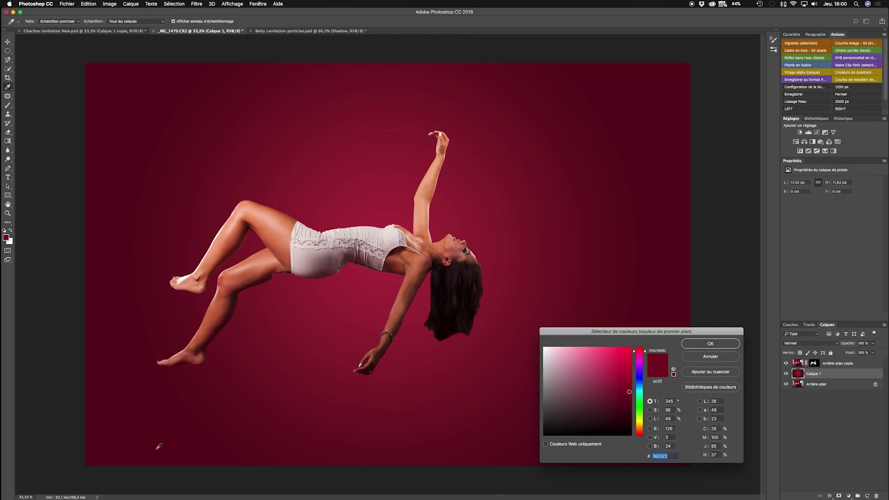
{"action": "left_click", "coordinate": [148, 426]}
{"action": "left_click", "coordinate": [703, 345]}
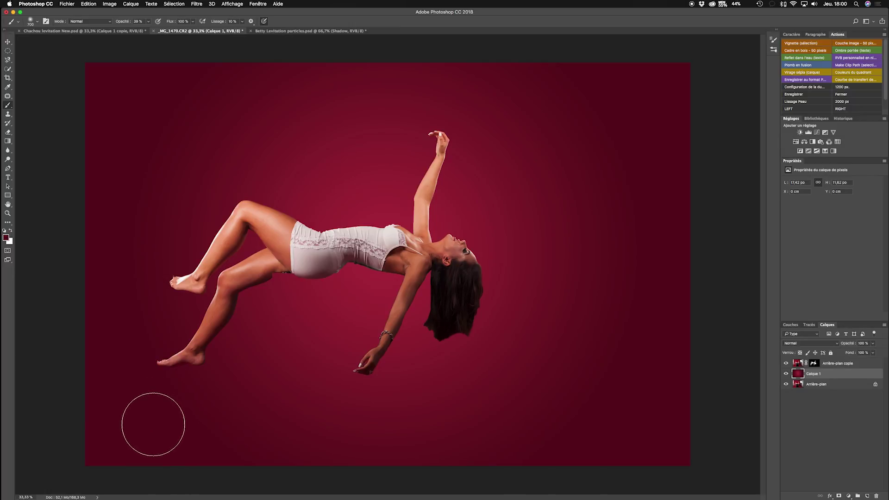
Add an empty layer above Calque 1 and set the brush to 1200 px with 0% hardness, keeping the dark red foreground
{"action": "right_click", "coordinate": [145, 420]}
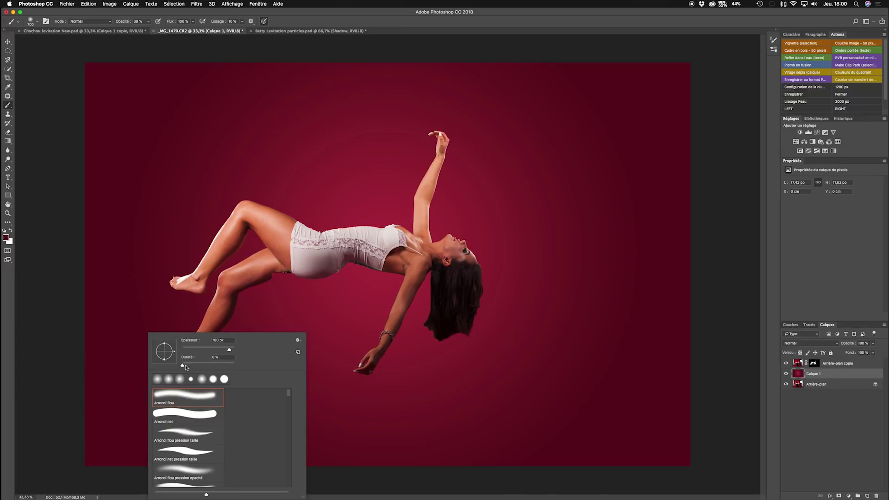
{"action": "left_click_drag", "start_coordinate": [229, 349], "coordinate": [232, 349]}
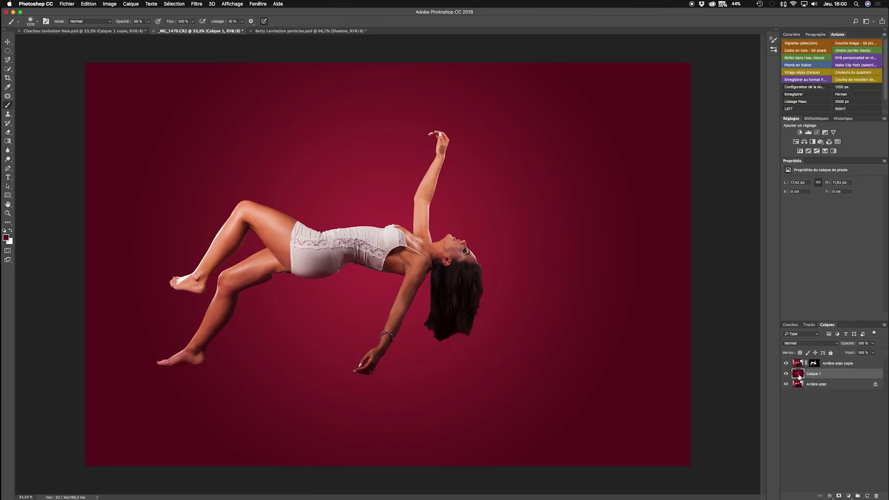
{"action": "left_click", "coordinate": [867, 496]}
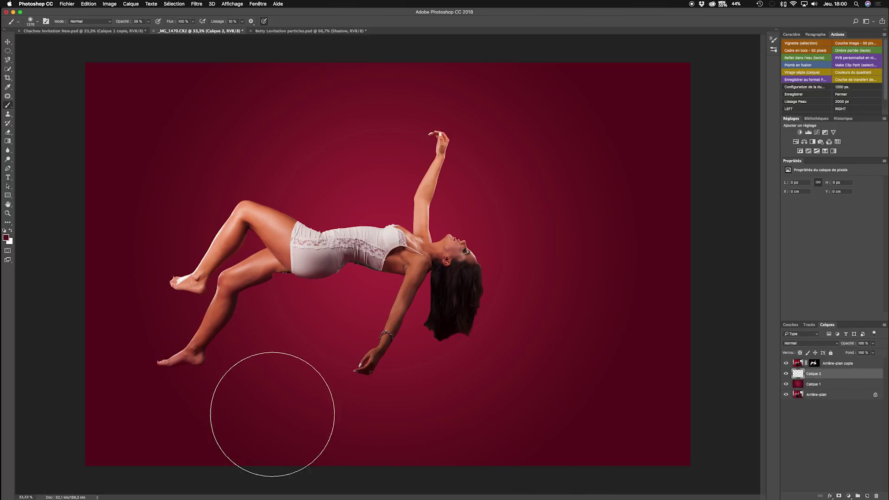
{"action": "right_click", "coordinate": [260, 419]}
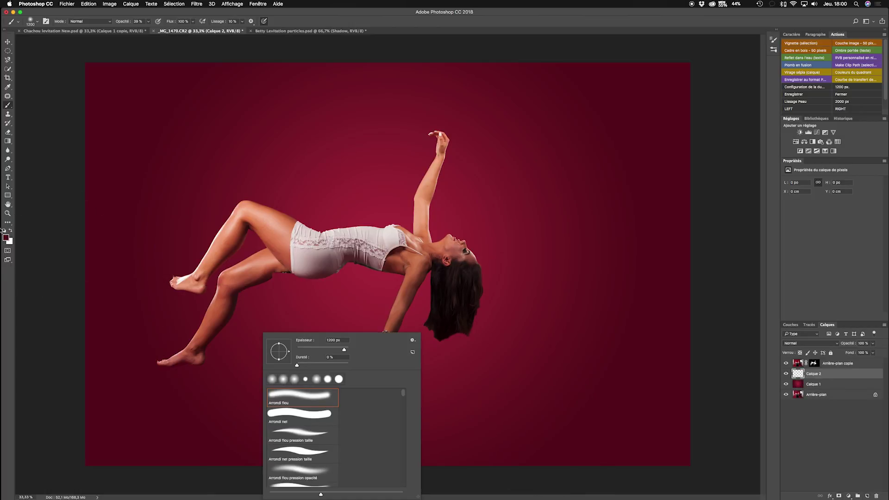
{"action": "left_click", "coordinate": [5, 237]}
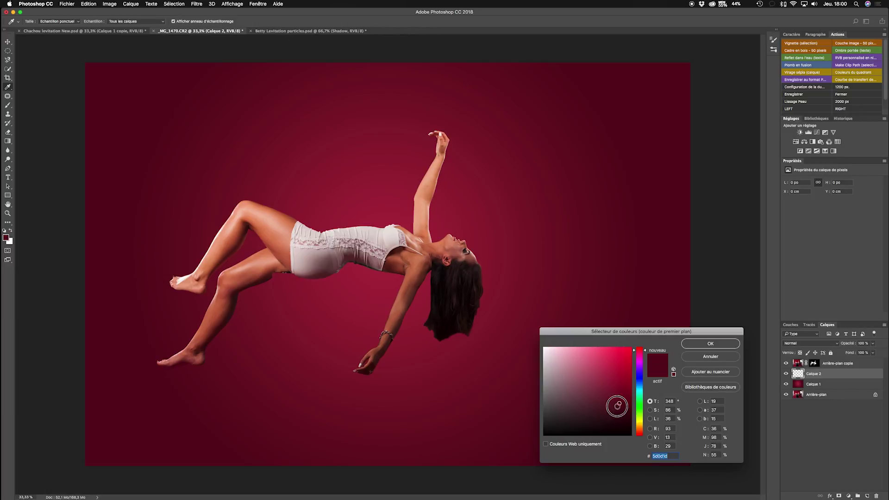
{"action": "left_click", "coordinate": [710, 343]}
Paint a straight soft dark-red stroke across the image's lower edge on Calque 2, and toggle the layer to compare
{"action": "left_click", "coordinate": [176, 433]}
{"action": "left_click", "coordinate": [689, 434], "text": "shift"}
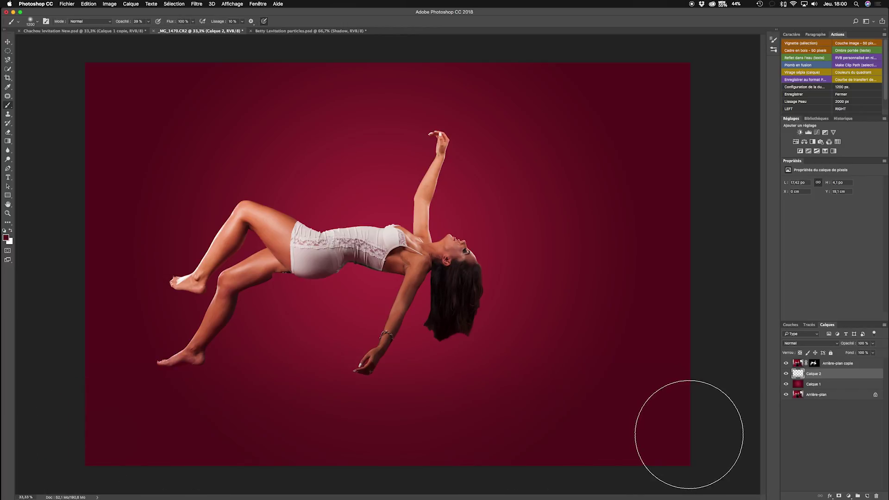
{"action": "left_click", "coordinate": [786, 374]}
{"action": "left_click", "coordinate": [787, 374]}
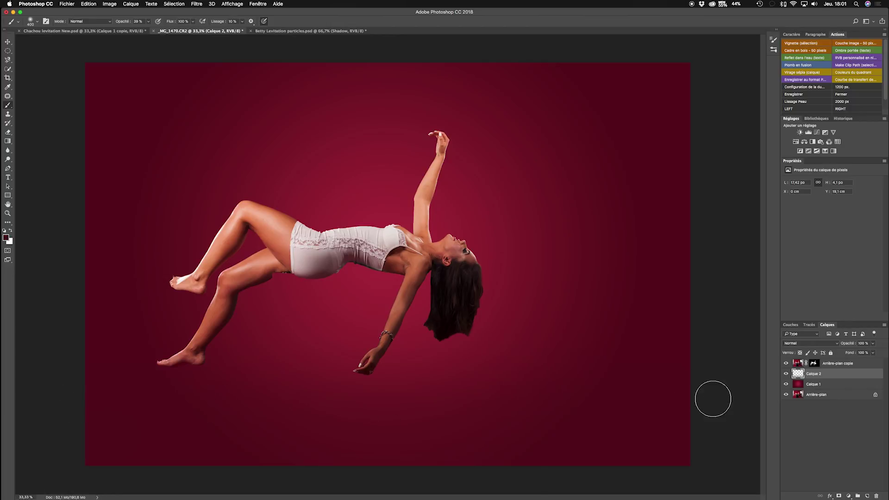
Place a horizontal guide at about 25.25 cm and paint a soft dark horizon along it with the 400 px brush
{"action": "key", "text": "bracketright"}
{"action": "left_click", "coordinate": [73, 404]}
{"action": "key", "text": "super+r"}
{"action": "left_click", "coordinate": [232, 4]}
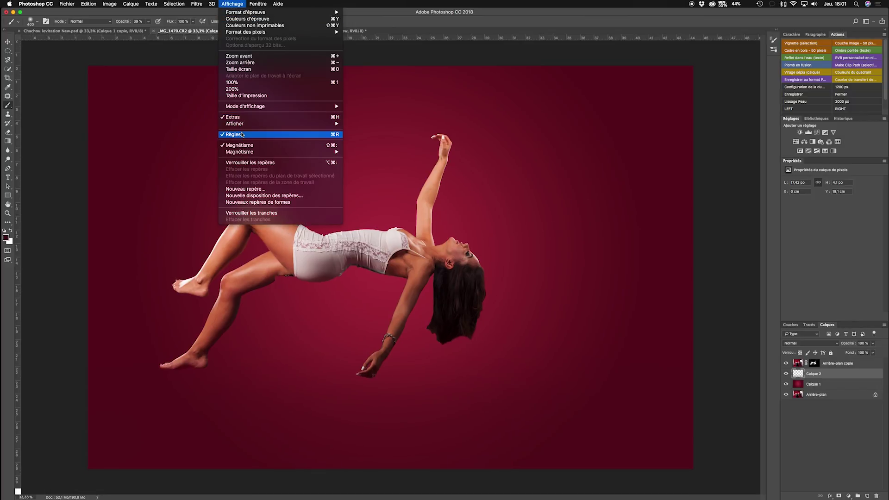
{"action": "left_click", "coordinate": [477, 23]}
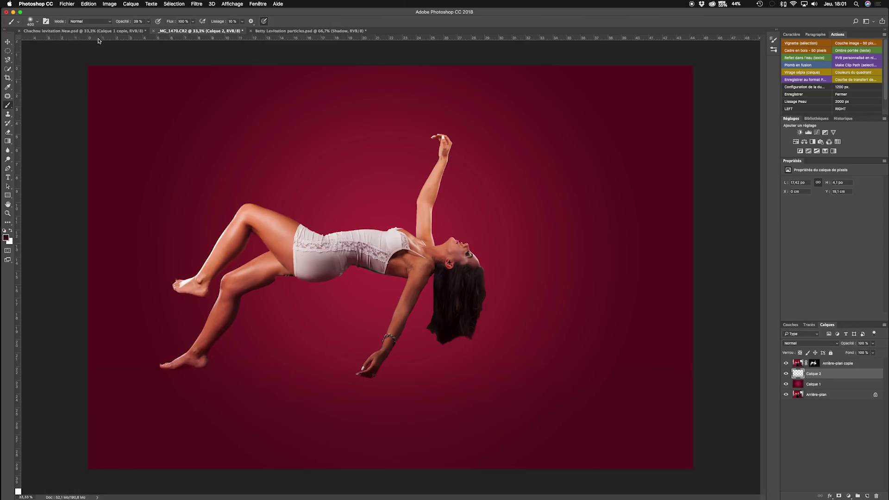
{"action": "left_click_drag", "start_coordinate": [96, 39], "coordinate": [99, 99]}
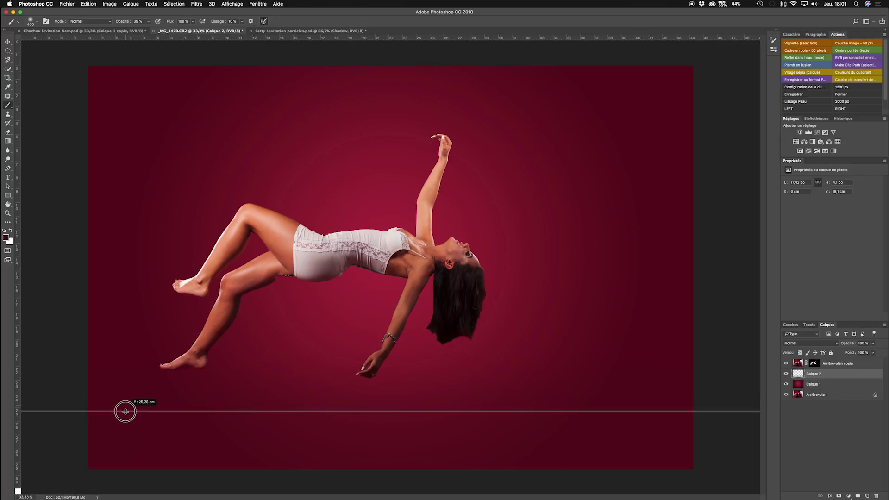
{"action": "left_click_drag", "start_coordinate": [125, 411], "coordinate": [125, 412]}
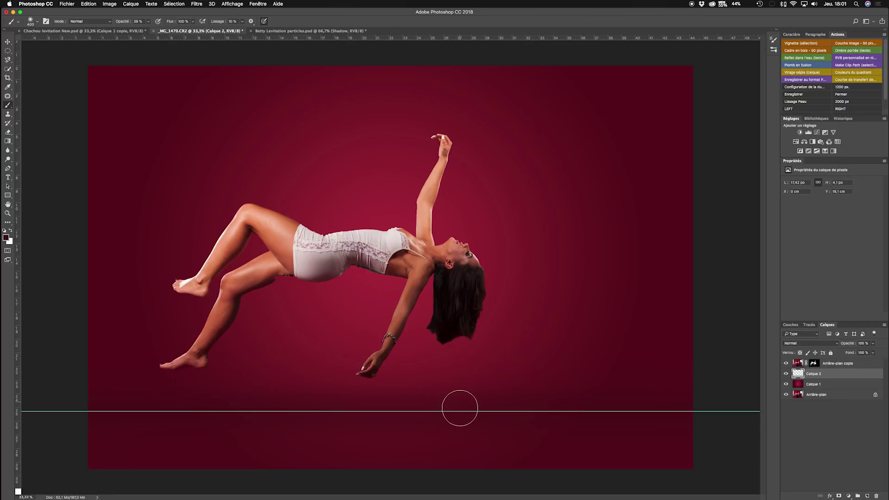
Hide the horizontal guide and the rulers
{"action": "key", "text": "v"}
{"action": "key", "text": "super+semicolon"}
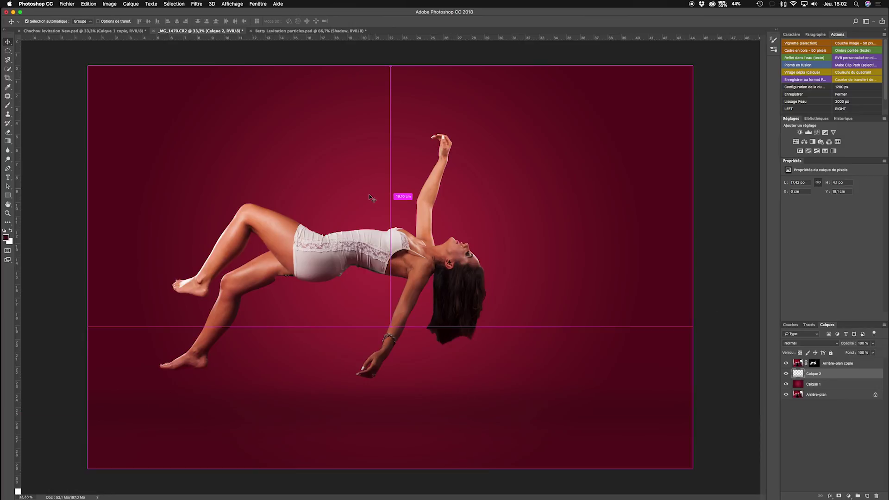
{"action": "key", "text": "super+r"}
Try moving the cutout layer Arrière-plan copie to the right, and undo the move
{"action": "left_click", "coordinate": [851, 365]}
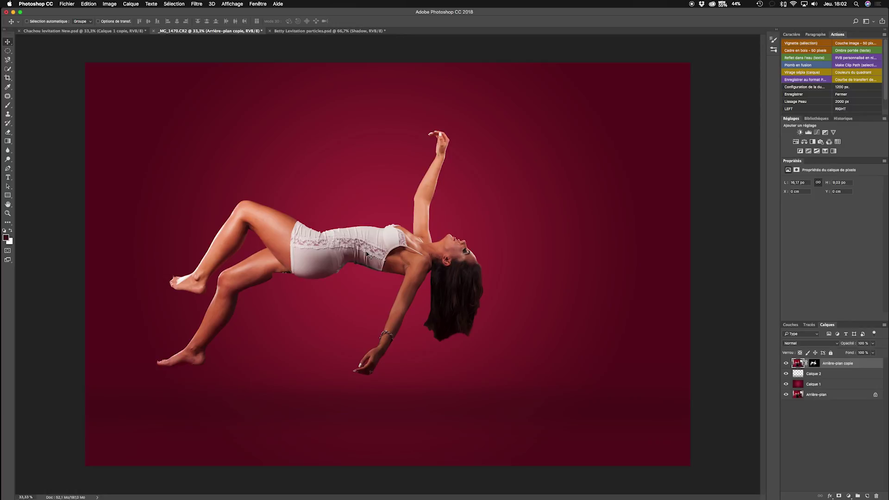
{"action": "left_click_drag", "start_coordinate": [371, 254], "coordinate": [410, 250]}
{"action": "key", "text": "super+z"}
Paint black over the hair on the mask of a duplicate of Arrière-plan copie, and switch visibility back to the original
{"action": "left_click_drag", "start_coordinate": [843, 364], "coordinate": [869, 495]}
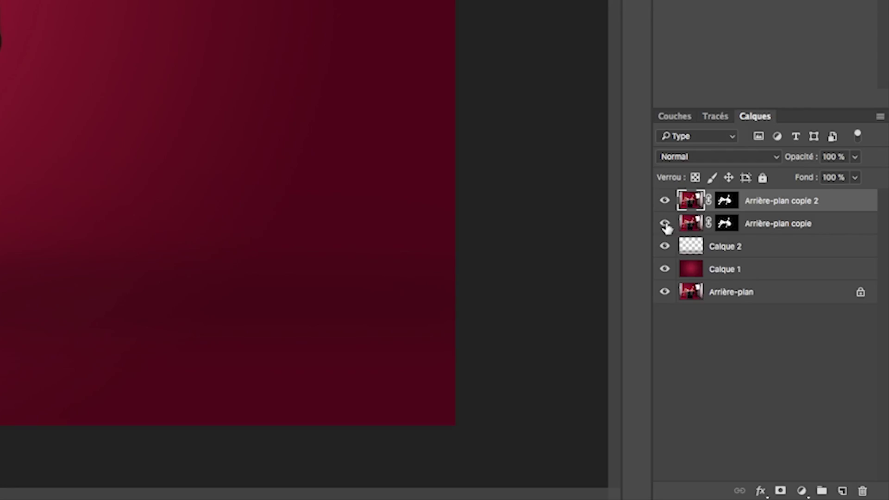
{"action": "left_click", "coordinate": [665, 225]}
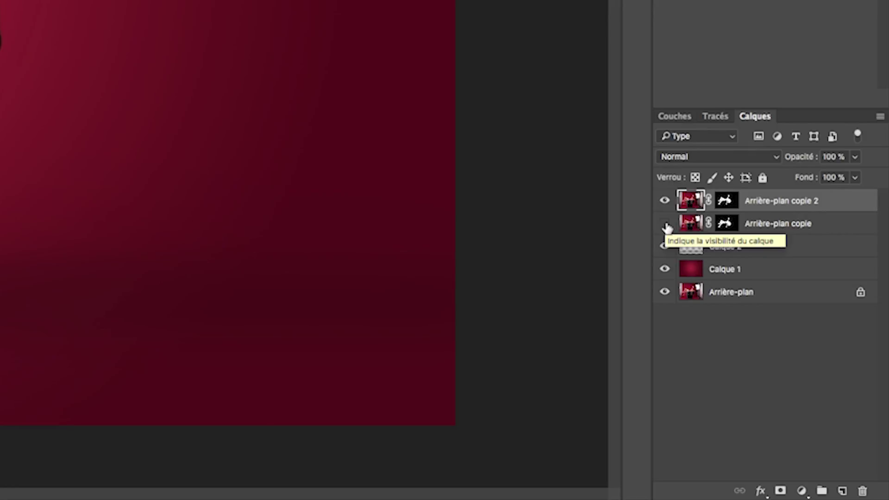
{"action": "left_click", "coordinate": [725, 204]}
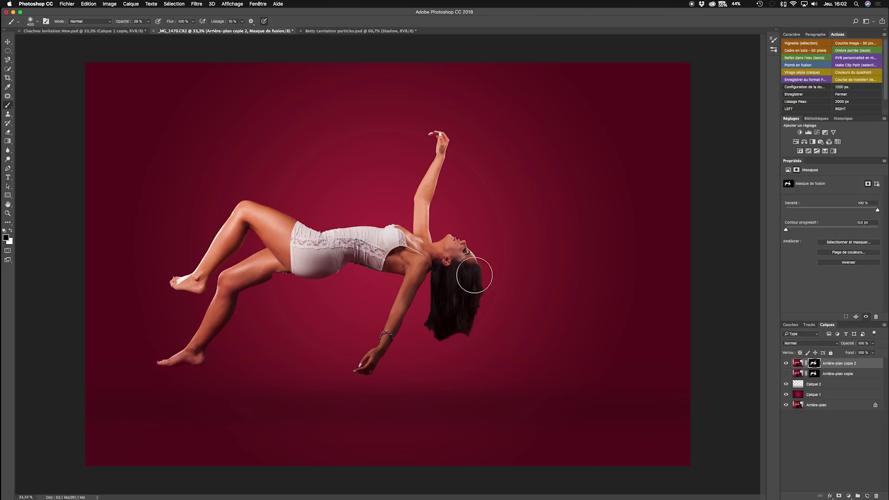
{"action": "mouse_move", "coordinate": [484, 281]}
{"action": "left_mouse_down"}
{"action": "mouse_move", "coordinate": [488, 299]}
{"action": "mouse_move", "coordinate": [494, 282]}
{"action": "mouse_move", "coordinate": [483, 276]}
{"action": "mouse_move", "coordinate": [442, 328]}
{"action": "mouse_move", "coordinate": [433, 309]}
{"action": "mouse_move", "coordinate": [456, 319]}
{"action": "left_mouse_up"}
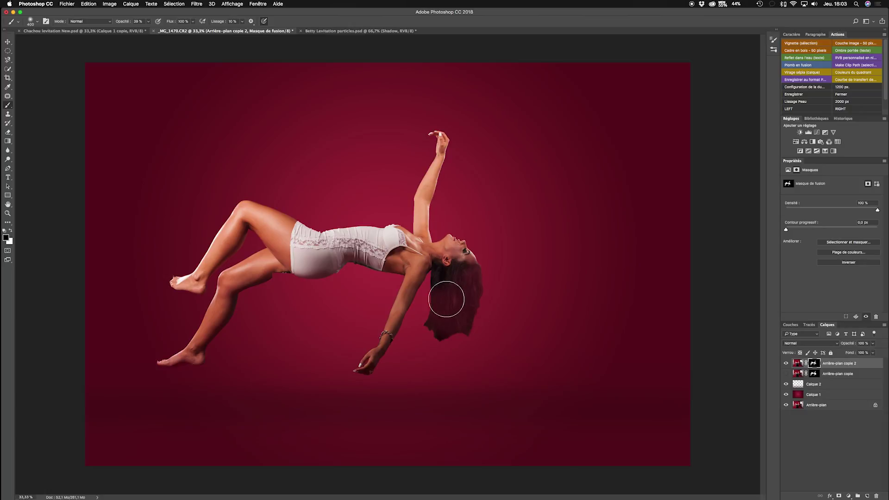
{"action": "left_click", "coordinate": [786, 363]}
{"action": "left_click", "coordinate": [786, 374]}
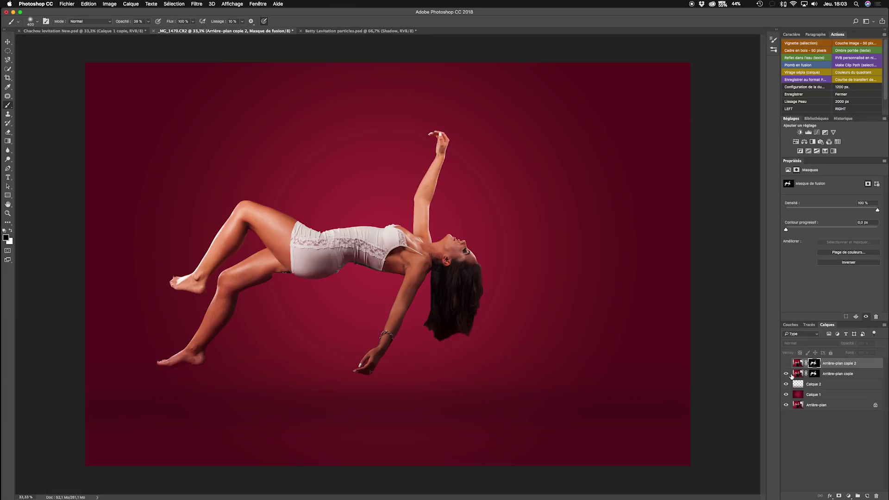
Replace the spoiled copy with a fresh duplicate of Arrière-plan copie and hide the original as a backup
{"action": "left_click_drag", "start_coordinate": [838, 365], "coordinate": [866, 496]}
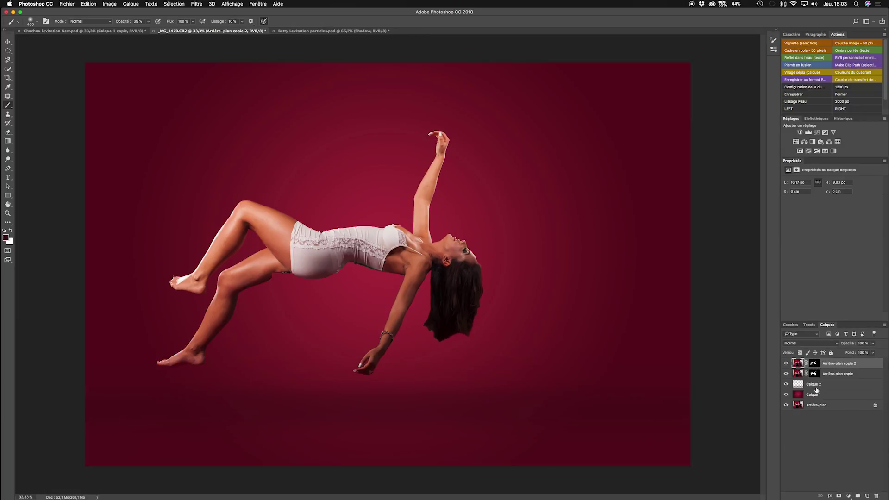
{"action": "left_click", "coordinate": [814, 365]}
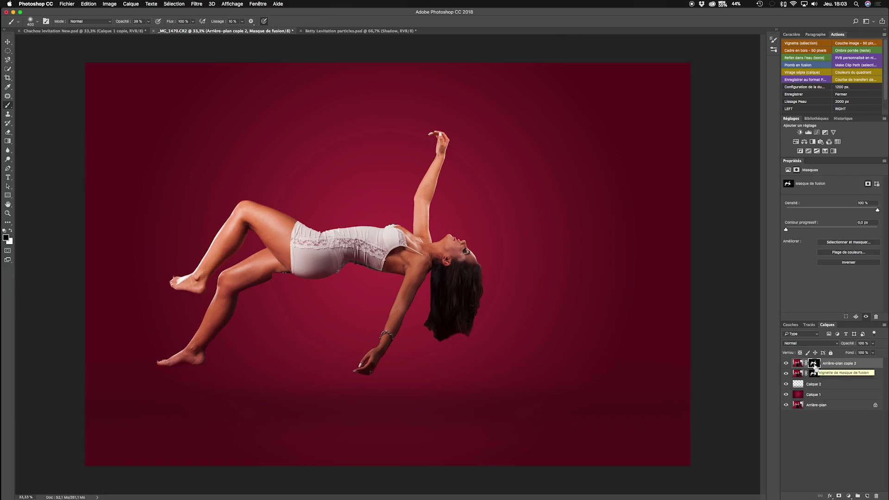
{"action": "left_click", "coordinate": [728, 208], "text": "super"}
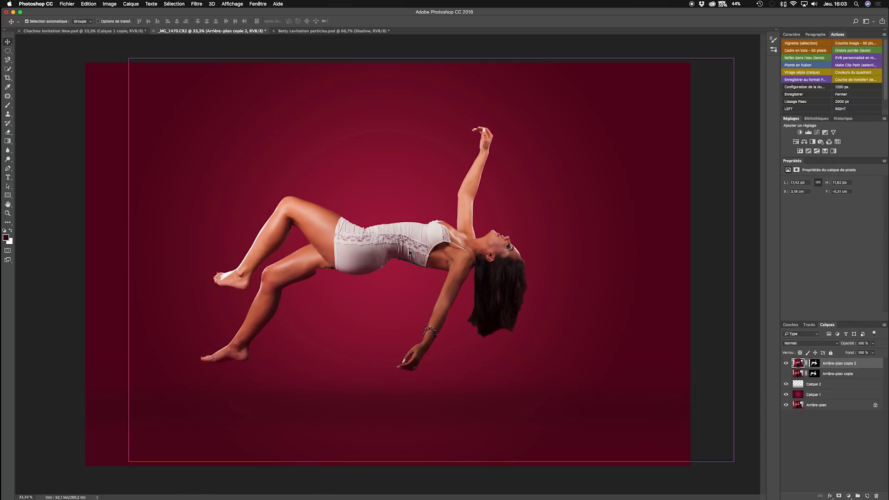
Scale the Arrière-plan copie 2 cutout down to about 15.8 po wide and position the model near the gradient's centre
{"action": "left_click_drag", "start_coordinate": [733, 56], "coordinate": [703, 78]}
{"action": "left_click_drag", "start_coordinate": [562, 225], "coordinate": [555, 228]}
{"action": "key", "text": "Return"}
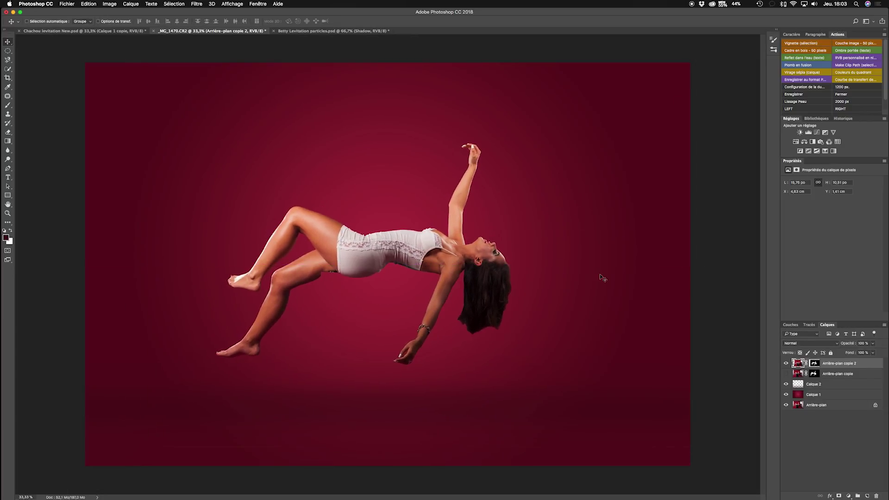
Paint white at 39% opacity on the mask of Arrière-plan copie 2 to restore the hair's outer strands, undoing the last stroke
{"action": "scroll", "coordinate": [601, 272], "scroll_direction": "up", "scroll_amount": 3}
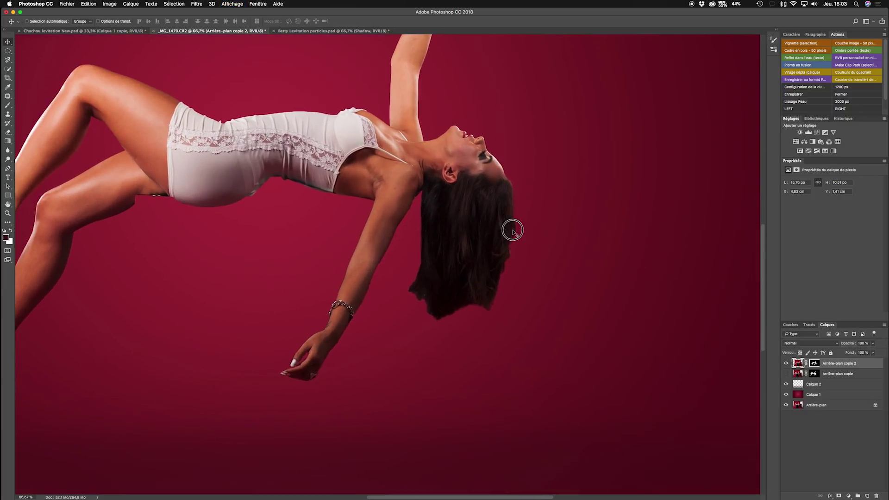
{"action": "left_click", "coordinate": [815, 364]}
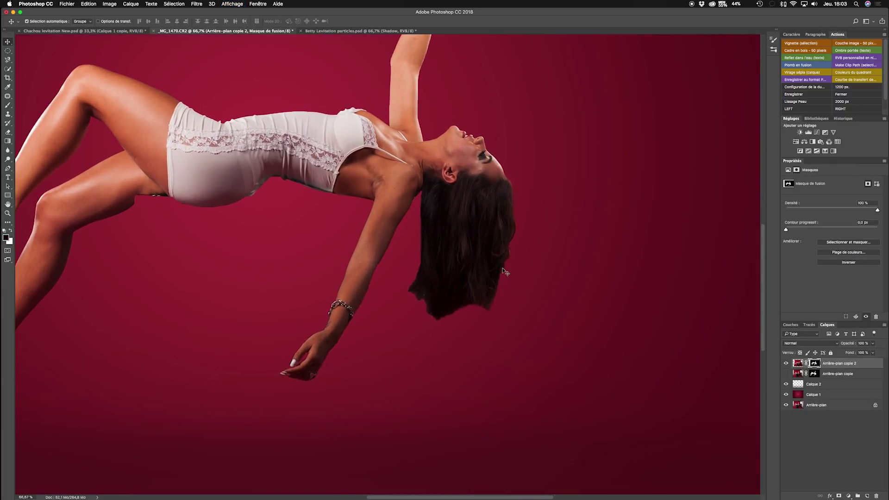
{"action": "key", "text": "super+plus"}
{"action": "key", "text": "b"}
{"action": "key", "text": "x"}
{"action": "mouse_move", "coordinate": [525, 312]}
{"action": "left_mouse_down"}
{"action": "mouse_move", "coordinate": [538, 319]}
{"action": "mouse_move", "coordinate": [539, 327]}
{"action": "mouse_move", "coordinate": [545, 301]}
{"action": "mouse_move", "coordinate": [546, 327]}
{"action": "mouse_move", "coordinate": [562, 287]}
{"action": "left_mouse_up"}
{"action": "left_click", "coordinate": [563, 252]}
{"action": "left_click_drag", "start_coordinate": [564, 252], "coordinate": [574, 204]}
{"action": "left_click_drag", "start_coordinate": [555, 290], "coordinate": [568, 293]}
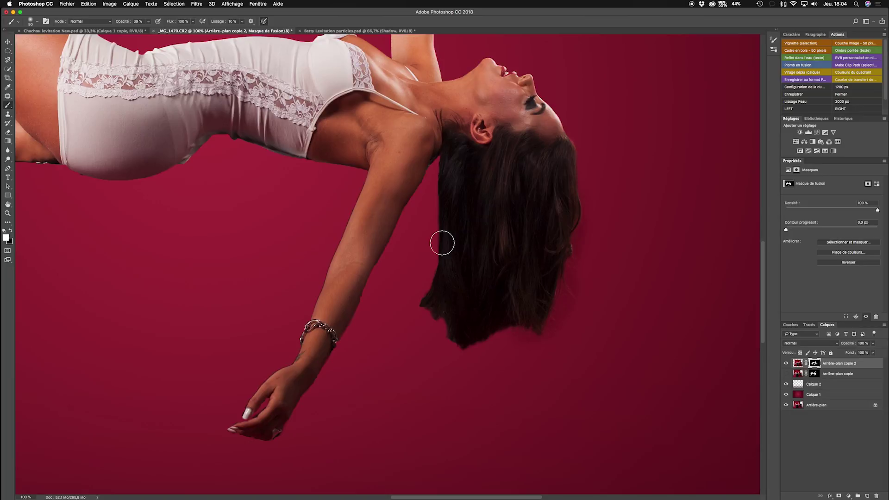
{"action": "mouse_move", "coordinate": [445, 240]}
{"action": "left_mouse_down"}
{"action": "mouse_move", "coordinate": [405, 347]}
{"action": "mouse_move", "coordinate": [438, 312]}
{"action": "mouse_move", "coordinate": [383, 350]}
{"action": "mouse_move", "coordinate": [450, 355]}
{"action": "mouse_move", "coordinate": [390, 325]}
{"action": "mouse_move", "coordinate": [411, 322]}
{"action": "mouse_move", "coordinate": [423, 340]}
{"action": "mouse_move", "coordinate": [417, 250]}
{"action": "mouse_move", "coordinate": [452, 182]}
{"action": "mouse_move", "coordinate": [402, 224]}
{"action": "mouse_move", "coordinate": [464, 338]}
{"action": "mouse_move", "coordinate": [528, 313]}
{"action": "mouse_move", "coordinate": [550, 289]}
{"action": "mouse_move", "coordinate": [561, 182]}
{"action": "mouse_move", "coordinate": [550, 246]}
{"action": "left_mouse_up"}
{"action": "key", "text": "ctrl+z"}
Reduce the brush size and touch up the layer mask along the inner edge of the hanging forearm
{"action": "right_click", "coordinate": [544, 317]}
{"action": "left_click", "coordinate": [516, 308]}
{"action": "key", "text": "super+equal"}
{"action": "right_click", "coordinate": [348, 276]}
{"action": "left_click_drag", "start_coordinate": [424, 306], "coordinate": [381, 292]}
{"action": "left_click", "coordinate": [419, 150]}
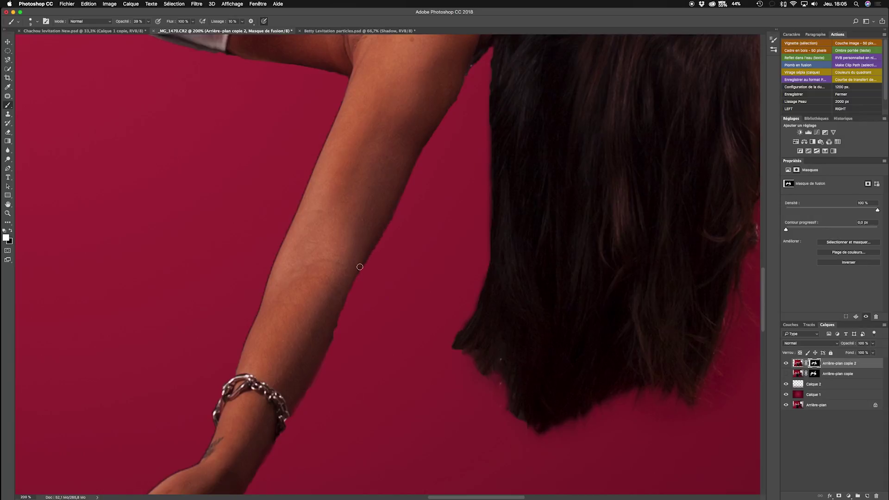
{"action": "left_click_drag", "start_coordinate": [349, 292], "coordinate": [338, 319]}
Raise the brush opacity to 100% and refine the mask along the hanging arm, painting black to trim the leftover fringe
{"action": "left_click", "coordinate": [148, 22]}
{"action": "left_click_drag", "start_coordinate": [158, 32], "coordinate": [202, 33]}
{"action": "scroll", "coordinate": [326, 340], "scroll_direction": "down", "scroll_amount": 6}
{"action": "scroll", "coordinate": [326, 340], "scroll_direction": "left", "scroll_amount": 4}
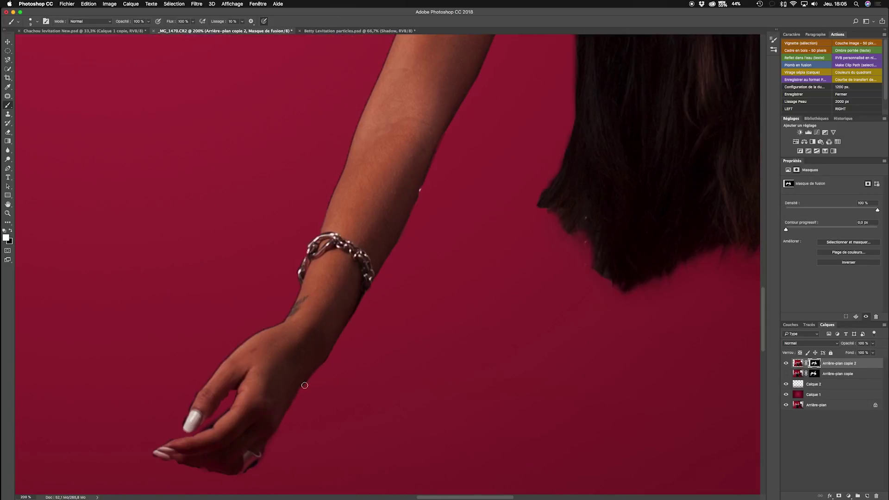
{"action": "scroll", "coordinate": [284, 417], "scroll_direction": "down", "scroll_amount": 2}
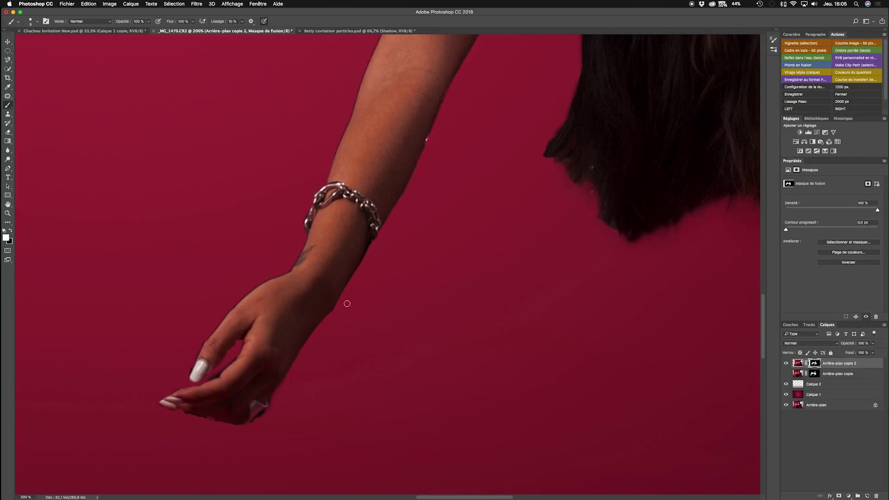
{"action": "key", "text": "c"}
{"action": "key", "text": "b"}
{"action": "key", "text": "super+plus"}
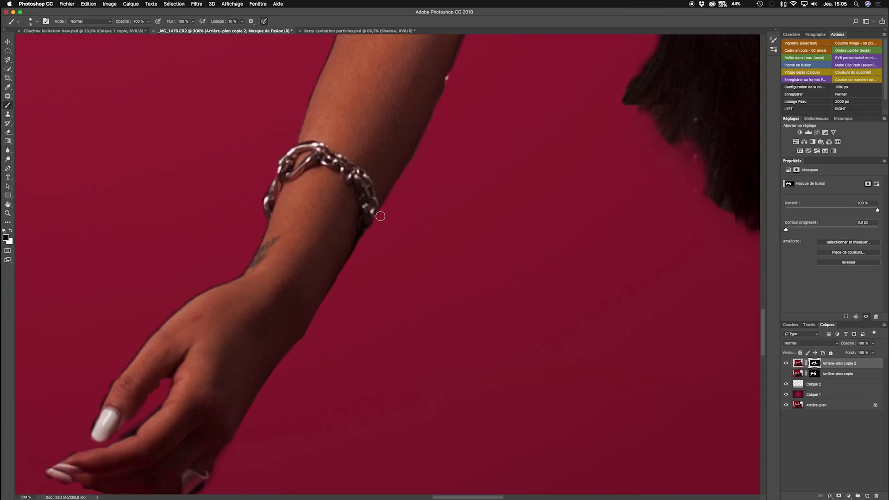
{"action": "scroll", "coordinate": [400, 183], "scroll_direction": "up", "scroll_amount": 5}
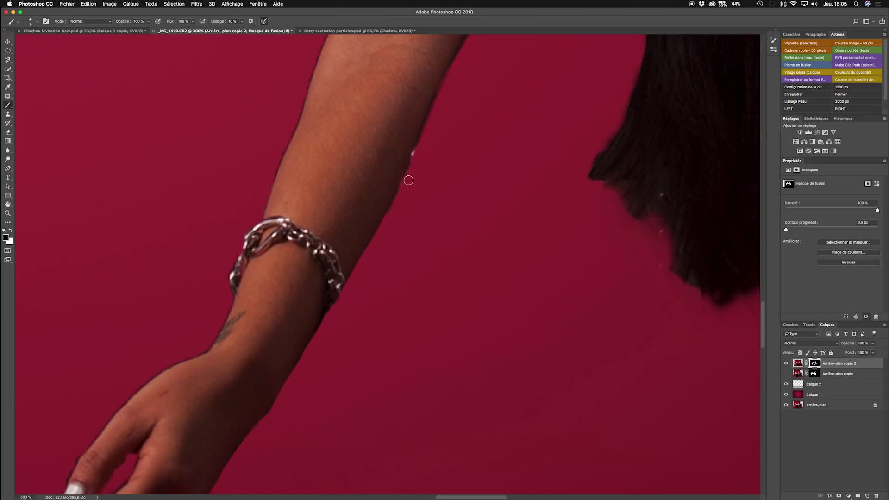
{"action": "scroll", "coordinate": [387, 254], "scroll_direction": "up", "scroll_amount": 5}
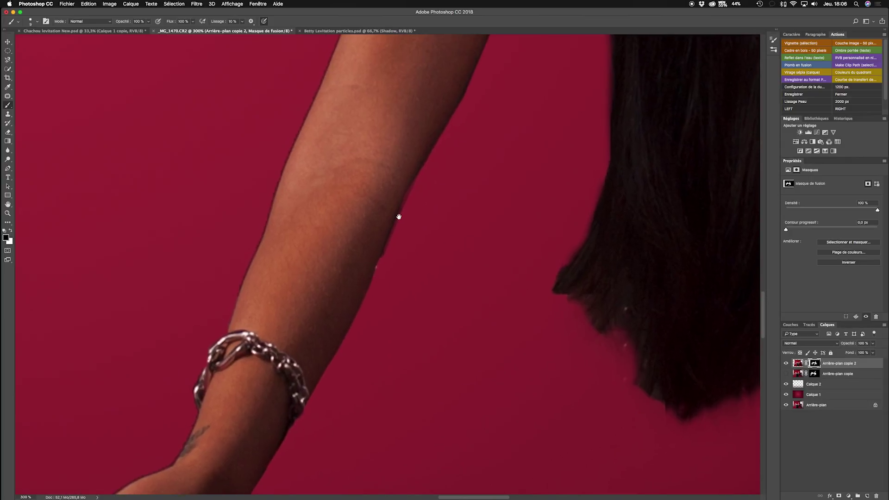
{"action": "scroll", "coordinate": [398, 217], "scroll_direction": "up", "scroll_amount": 1}
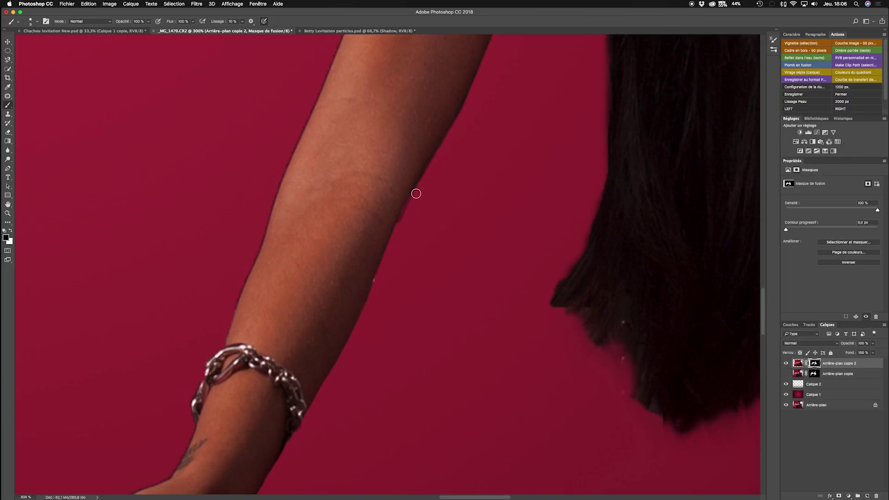
{"action": "left_click_drag", "start_coordinate": [405, 206], "coordinate": [347, 294]}
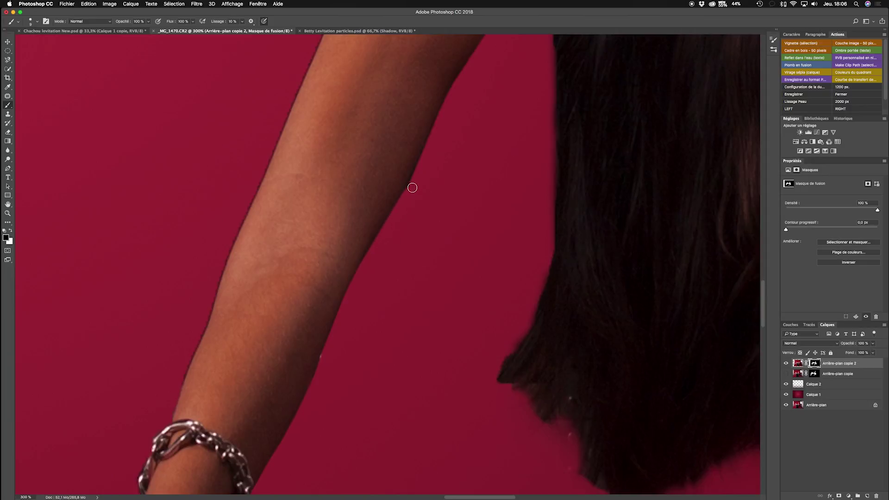
{"action": "left_click_drag", "start_coordinate": [409, 190], "coordinate": [363, 269]}
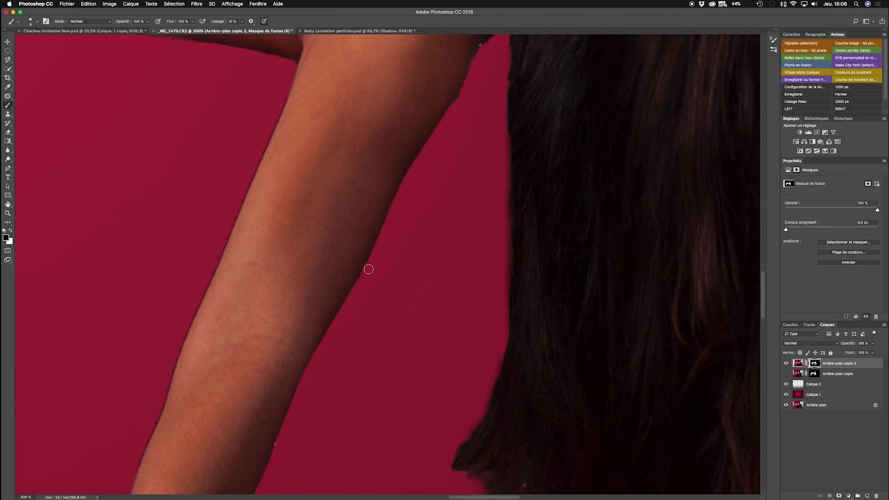
Clean the mask edge around the upper arm, wrist and fingers of the hanging hand with a small black brush
{"action": "scroll", "coordinate": [388, 222], "scroll_direction": "up", "scroll_amount": 5}
{"action": "key", "text": "x"}
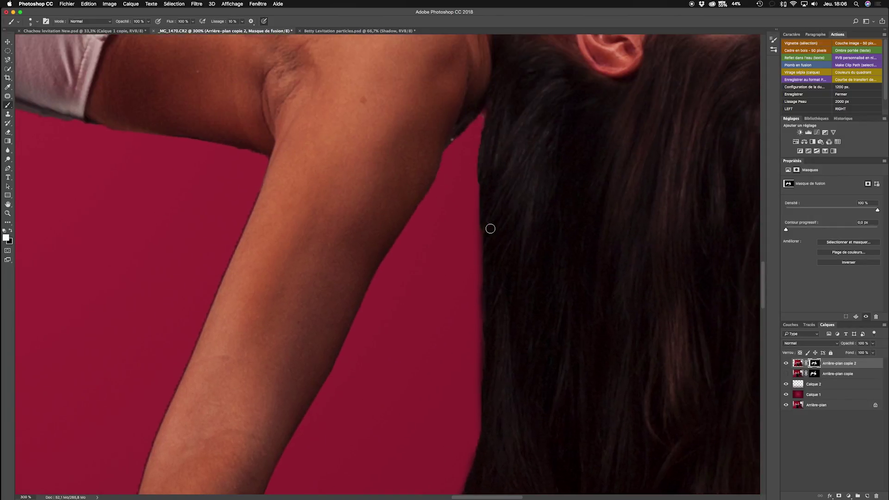
{"action": "scroll", "coordinate": [482, 179], "scroll_direction": "down", "scroll_amount": 10}
{"action": "key", "text": "x"}
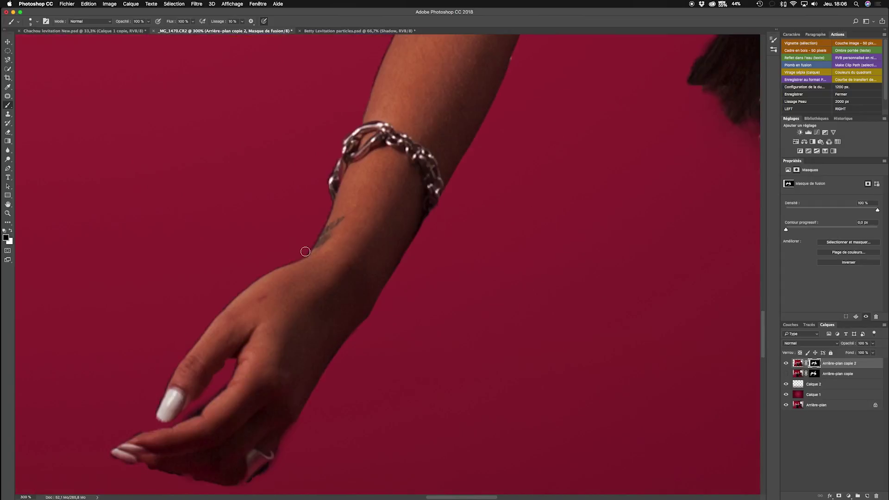
{"action": "scroll", "coordinate": [214, 352], "scroll_direction": "down", "scroll_amount": 3}
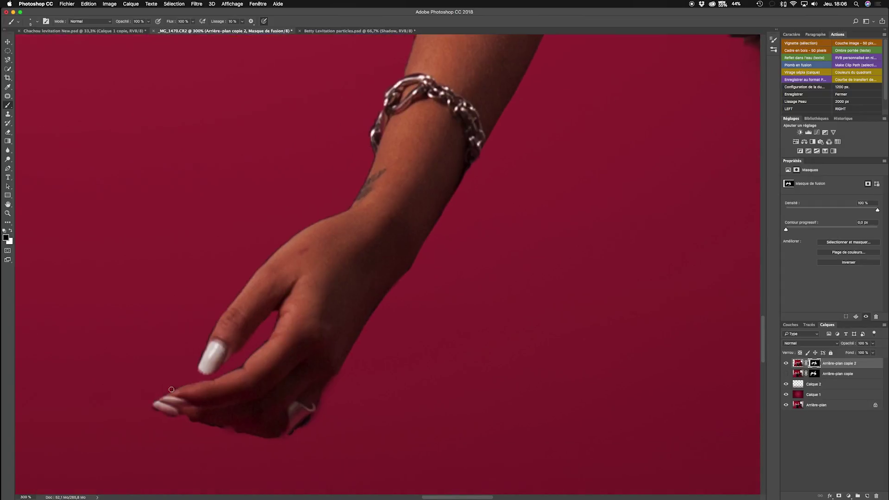
{"action": "scroll", "coordinate": [195, 365], "scroll_direction": "down", "scroll_amount": 3}
{"action": "scroll", "coordinate": [278, 352], "scroll_direction": "up", "scroll_amount": 6}
{"action": "key", "text": "super+minus"}
{"action": "key", "text": "super+minus"}
{"action": "key", "text": "super+minus"}
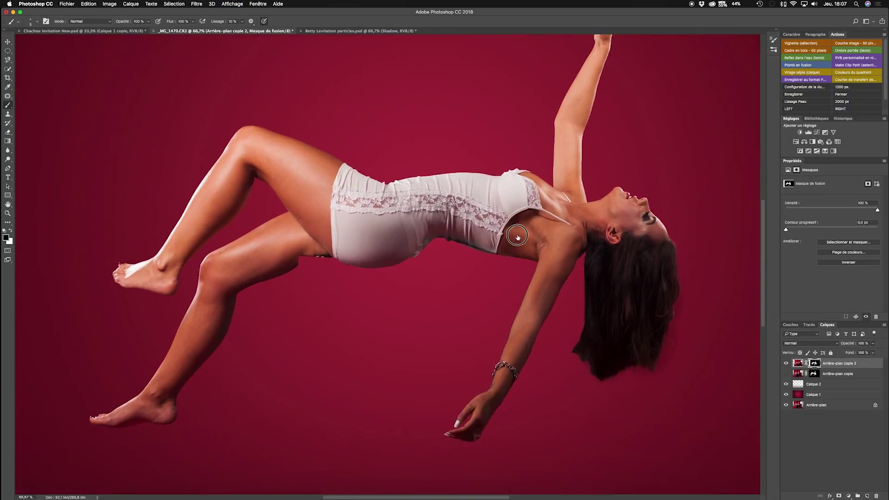
Adjust the brush hardness and paint black on the mask to clean the fringe along the hair's outer edge
{"action": "scroll", "coordinate": [517, 237], "scroll_direction": "down", "scroll_amount": 3}
{"action": "scroll", "coordinate": [517, 236], "scroll_direction": "right", "scroll_amount": 3}
{"action": "key", "text": "super+minus"}
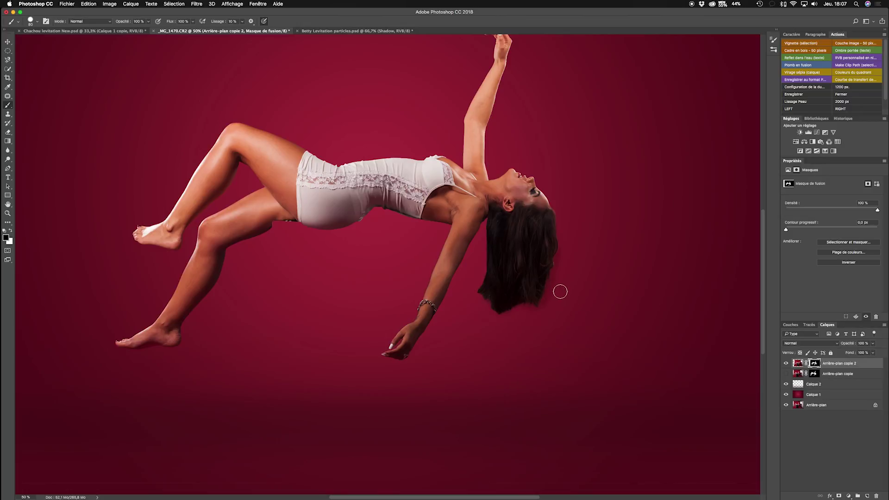
{"action": "mouse_move", "coordinate": [561, 266]}
{"action": "left_mouse_down"}
{"action": "mouse_move", "coordinate": [561, 274]}
{"action": "mouse_move", "coordinate": [565, 260]}
{"action": "left_mouse_up"}
{"action": "right_click", "coordinate": [576, 274]}
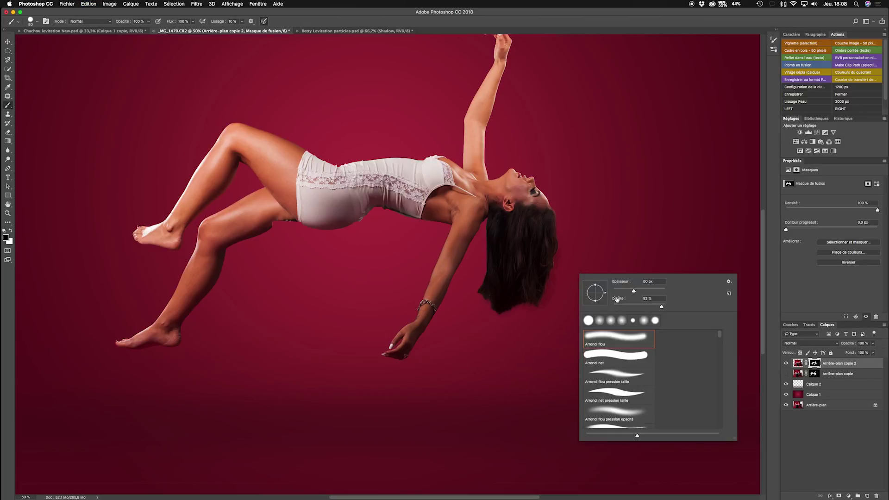
{"action": "left_click_drag", "start_coordinate": [622, 305], "coordinate": [617, 306]}
{"action": "key", "text": "Return"}
{"action": "left_click", "coordinate": [562, 266]}
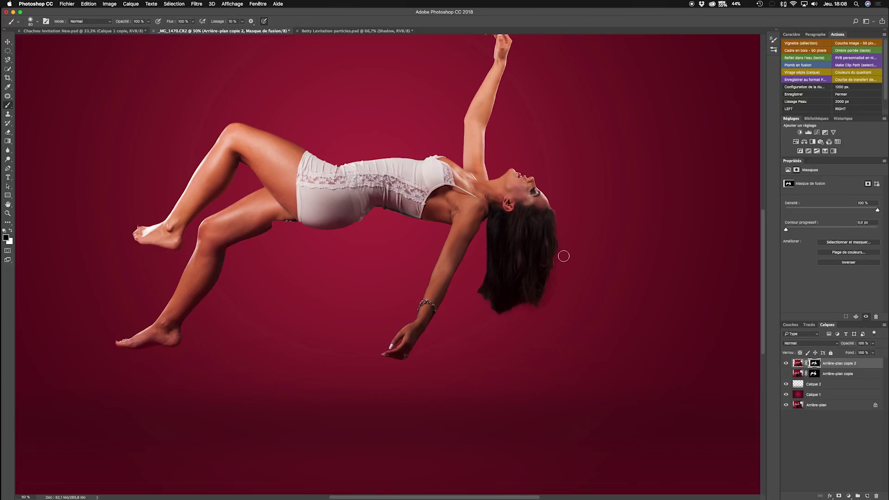
{"action": "left_click", "coordinate": [551, 296]}
Duplicate Arrière-plan copie 2, keeping the original hidden as a backup, and stamp all visible layers into a new top layer
{"action": "key", "text": "super+1"}
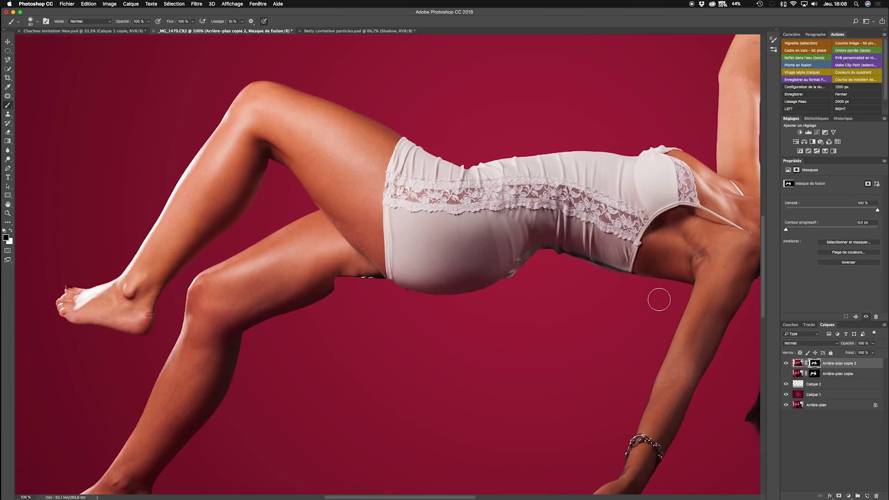
{"action": "left_click", "coordinate": [799, 365]}
{"action": "left_click_drag", "start_coordinate": [799, 365], "coordinate": [869, 494]}
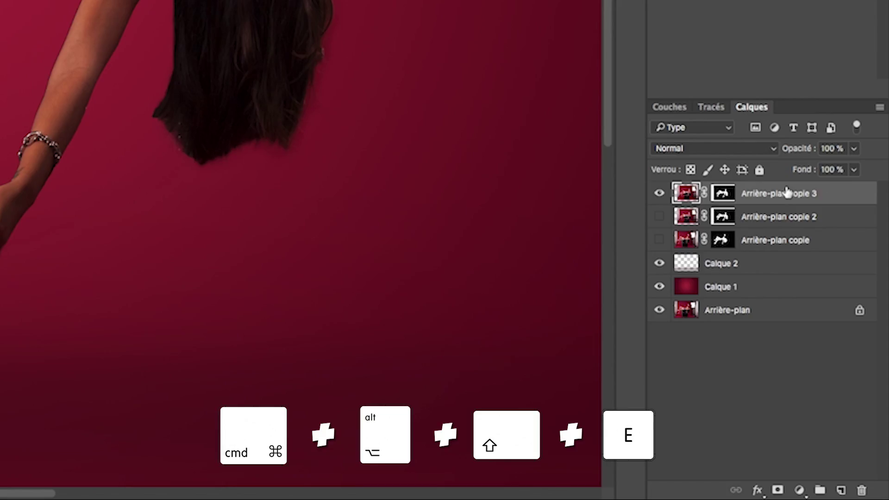
{"action": "key", "text": "super+alt+shift+e"}
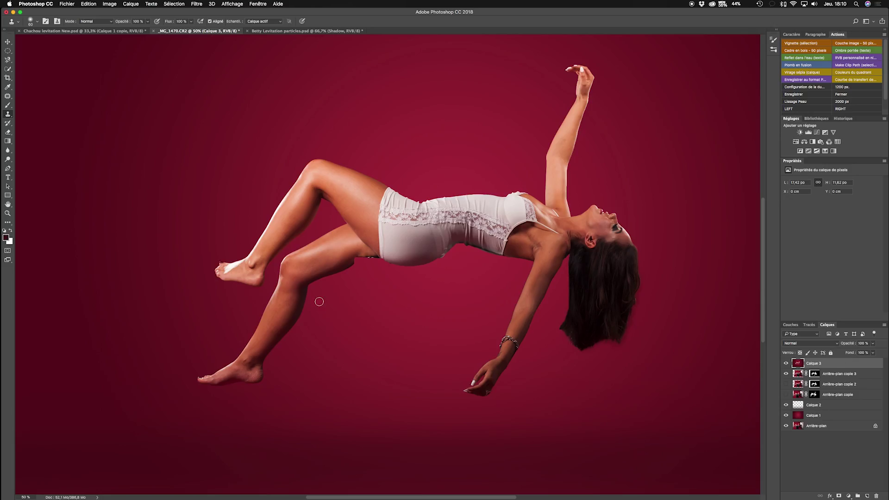
Clone the underside of the lower thigh with the Clone Stamp to round off the notch left by the crate
{"action": "scroll", "coordinate": [396, 298], "scroll_direction": "up", "scroll_amount": 5}
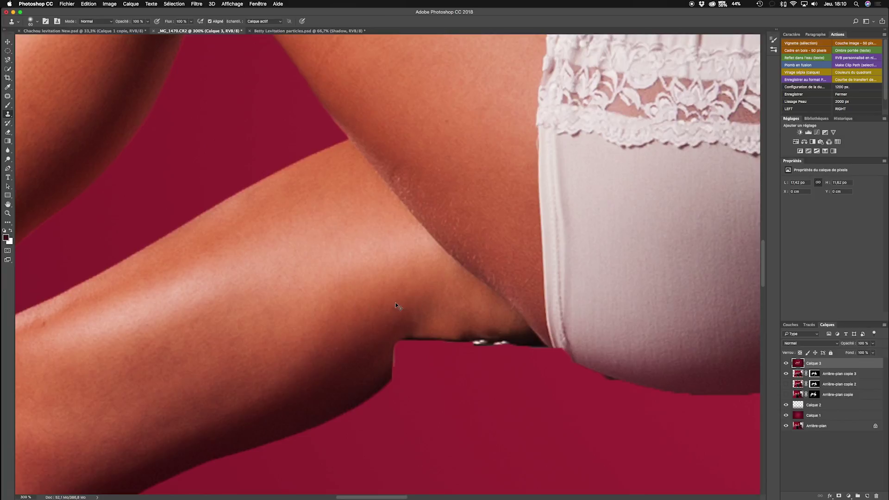
{"action": "scroll", "coordinate": [396, 305], "scroll_direction": "down", "scroll_amount": 1}
{"action": "scroll", "coordinate": [397, 298], "scroll_direction": "down", "scroll_amount": 3}
{"action": "left_click", "coordinate": [9, 115]}
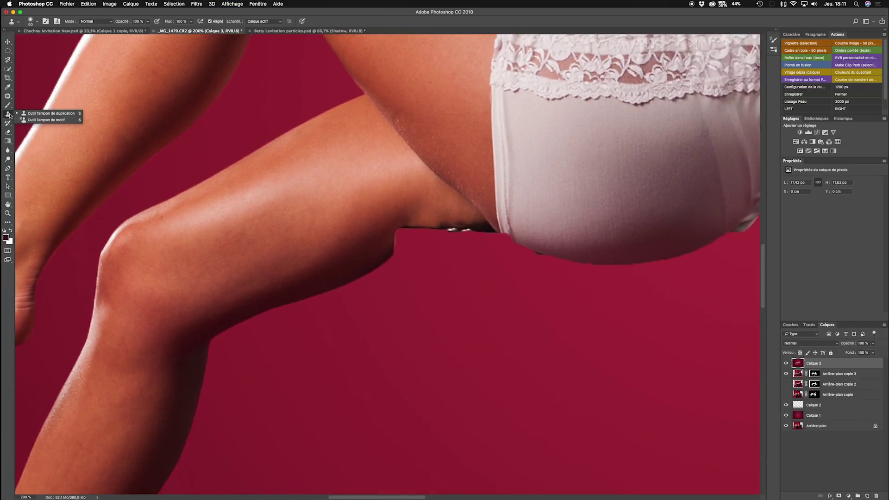
{"action": "left_click", "coordinate": [23, 114]}
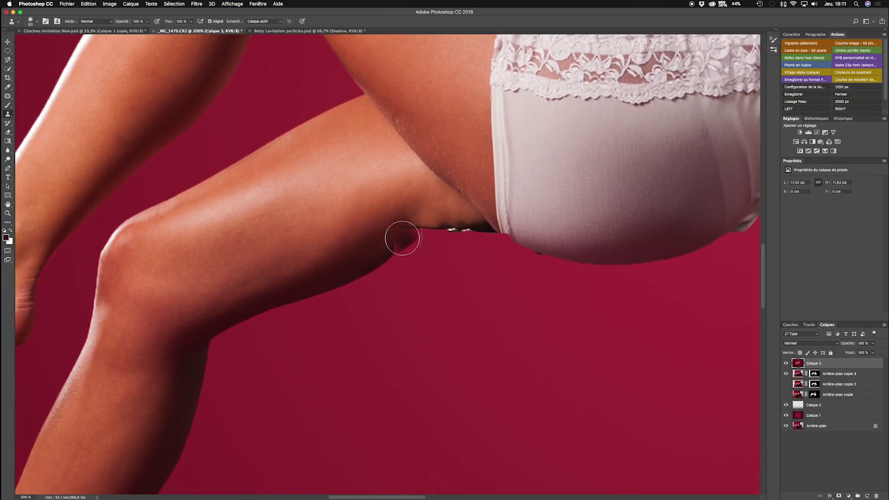
{"action": "left_click", "coordinate": [378, 260], "text": "alt"}
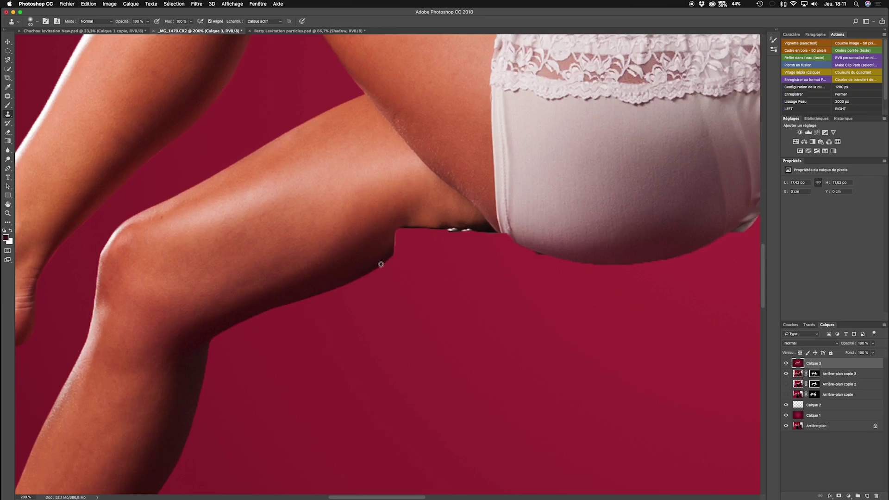
{"action": "left_click_drag", "start_coordinate": [381, 258], "coordinate": [402, 249]}
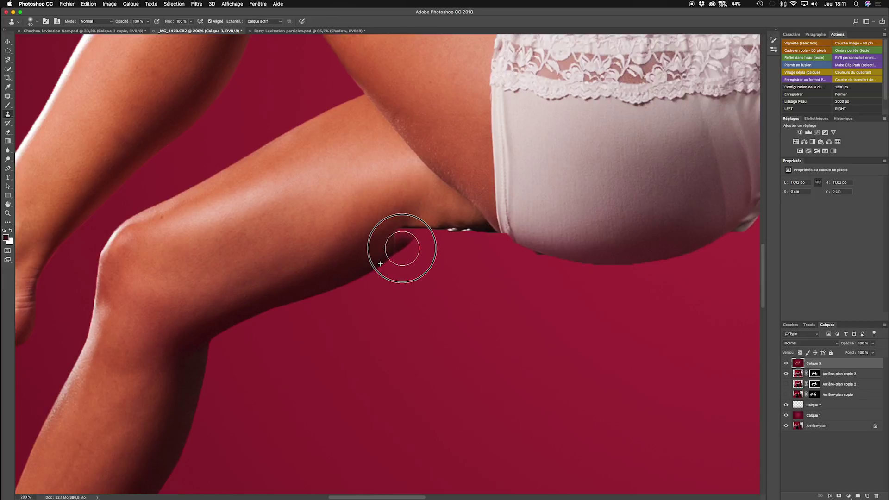
{"action": "left_click", "coordinate": [401, 246]}
{"action": "left_click", "coordinate": [398, 244]}
{"action": "left_click", "coordinate": [399, 240]}
{"action": "left_click", "coordinate": [403, 235]}
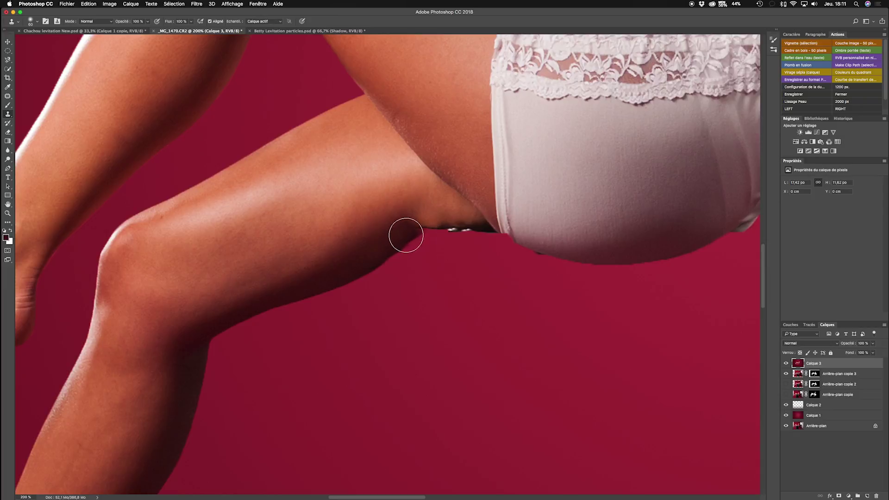
{"action": "left_click", "coordinate": [387, 248]}
Resample nearby areas and smooth the thigh's lower edge with a harder 15 px Clone Stamp brush
{"action": "left_click", "coordinate": [431, 229], "text": "alt"}
{"action": "left_click", "coordinate": [412, 227]}
{"action": "left_click", "coordinate": [437, 258], "text": "alt"}
{"action": "left_click", "coordinate": [405, 237]}
{"action": "right_click", "coordinate": [362, 280]}
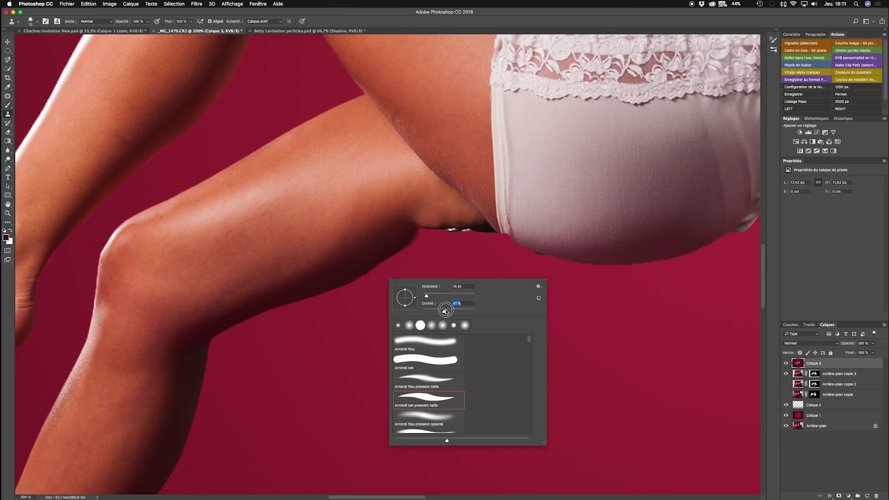
{"action": "left_click_drag", "start_coordinate": [452, 311], "coordinate": [459, 311]}
{"action": "left_click", "coordinate": [382, 280]}
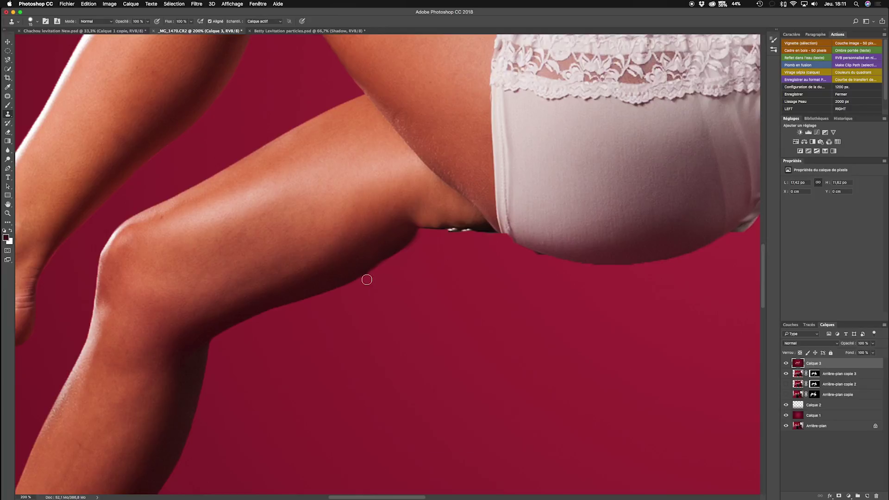
{"action": "left_click_drag", "start_coordinate": [369, 279], "coordinate": [382, 268]}
{"action": "mouse_move", "coordinate": [371, 278]}
{"action": "left_mouse_down"}
{"action": "mouse_move", "coordinate": [412, 242]}
{"action": "mouse_move", "coordinate": [429, 239]}
{"action": "mouse_move", "coordinate": [415, 238]}
{"action": "mouse_move", "coordinate": [375, 276]}
{"action": "mouse_move", "coordinate": [329, 295]}
{"action": "left_mouse_up"}
Shrink the Clone Stamp brush and cover the white specks in the dark strip under the thigh near the dress
{"action": "scroll", "coordinate": [329, 296], "scroll_direction": "up", "scroll_amount": 2}
{"action": "scroll", "coordinate": [330, 296], "scroll_direction": "right", "scroll_amount": 2}
{"action": "key", "text": "bracketleft"}
{"action": "key", "text": "bracketleft"}
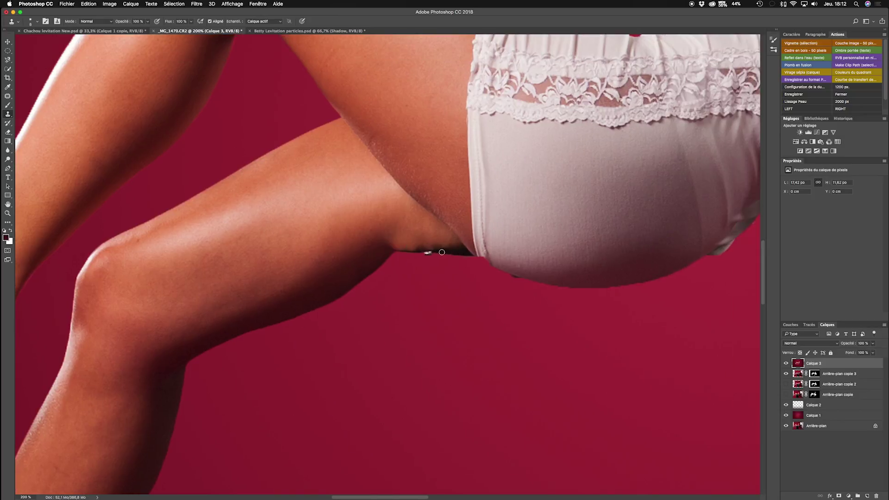
{"action": "scroll", "coordinate": [511, 279], "scroll_direction": "right", "scroll_amount": 2}
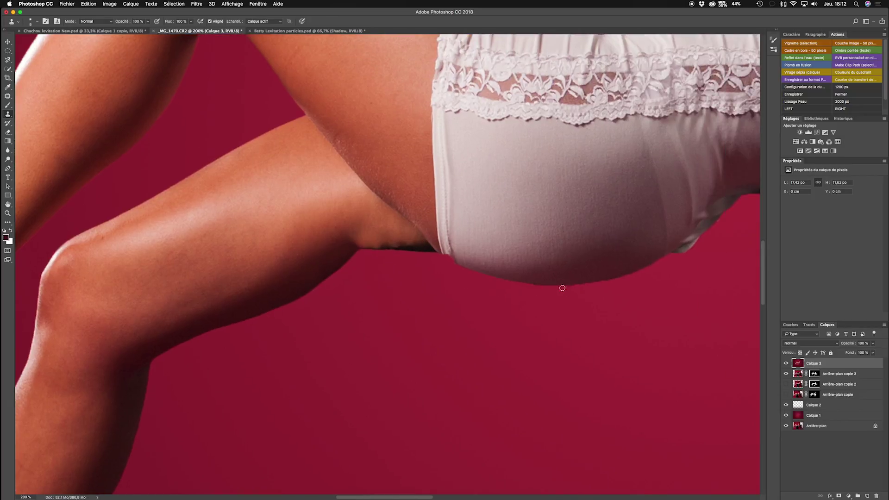
Undo the last clone stroke, enlarge the brush and retouch the thigh's underside, clearing the selection at the end
{"action": "key", "text": "super+z"}
{"action": "key", "text": "bracketright"}
{"action": "key", "text": "bracketright"}
{"action": "key", "text": "bracketright"}
{"action": "key", "text": "bracketright"}
{"action": "key", "text": "bracketright"}
{"action": "left_click_drag", "start_coordinate": [406, 268], "coordinate": [397, 275]}
{"action": "mouse_move", "coordinate": [347, 250]}
{"action": "left_mouse_down"}
{"action": "mouse_move", "coordinate": [370, 242]}
{"action": "mouse_move", "coordinate": [351, 240]}
{"action": "mouse_move", "coordinate": [403, 247]}
{"action": "mouse_move", "coordinate": [368, 236]}
{"action": "mouse_move", "coordinate": [374, 250]}
{"action": "mouse_move", "coordinate": [400, 242]}
{"action": "mouse_move", "coordinate": [386, 266]}
{"action": "left_mouse_up"}
{"action": "key", "text": "j"}
{"action": "key", "text": "ctrl+d"}
{"action": "key", "text": "ctrl+minus"}
{"action": "key", "text": "ctrl+minus"}
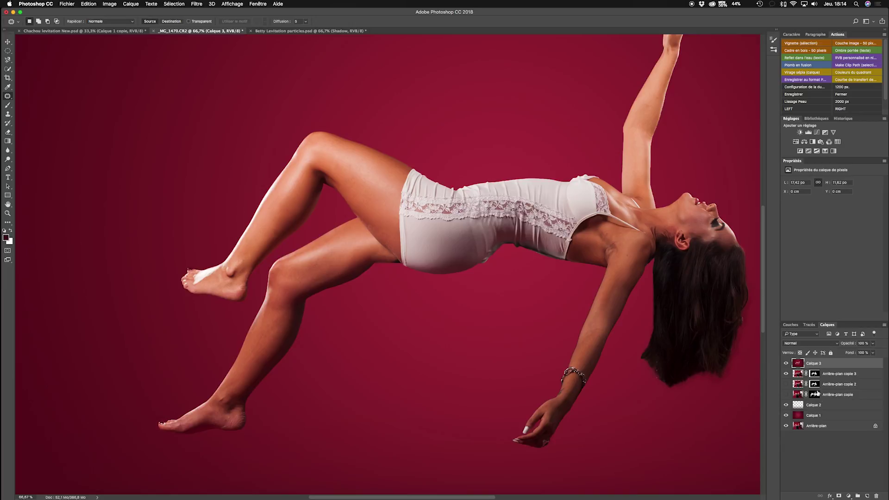
Show only the original Arrière-plan layer to examine the unretouched photo with the crate and the hair
{"action": "left_click", "coordinate": [786, 425], "text": "alt"}
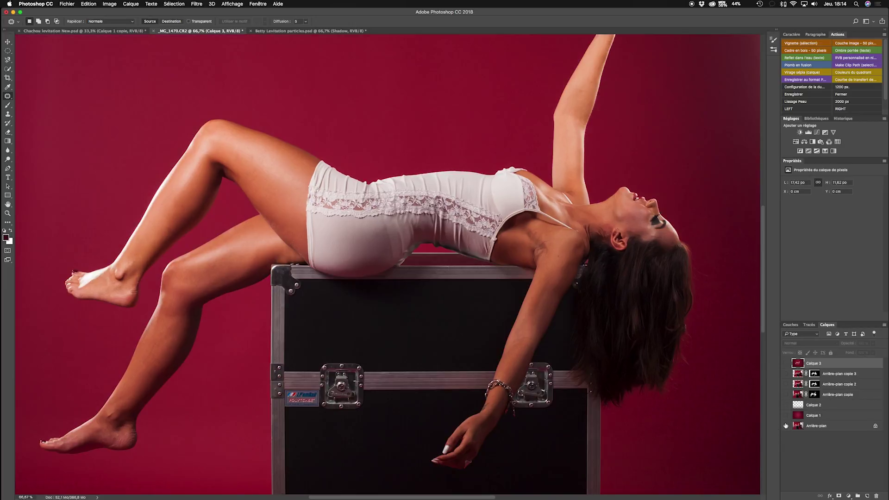
{"action": "left_click_drag", "start_coordinate": [278, 270], "coordinate": [359, 260]}
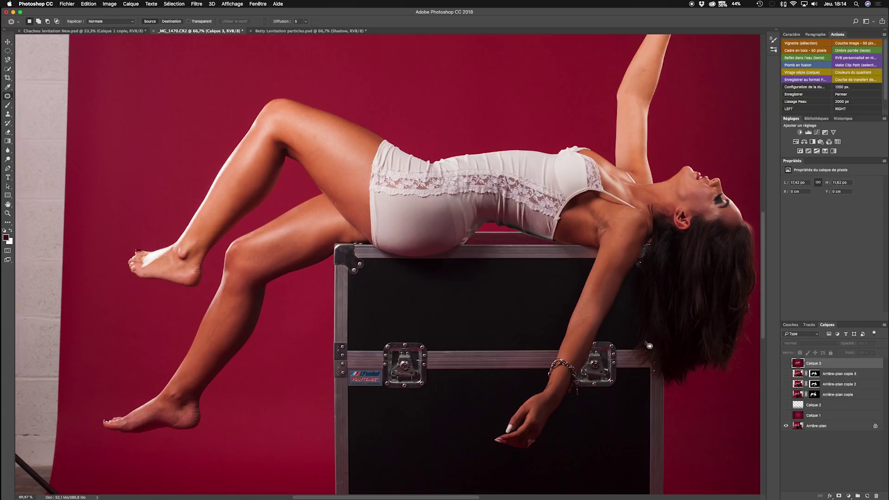
Show the composite's layers again in place of the lone original photo and open the Liquify filter on Calque 3
{"action": "left_click", "coordinate": [786, 426], "text": "alt"}
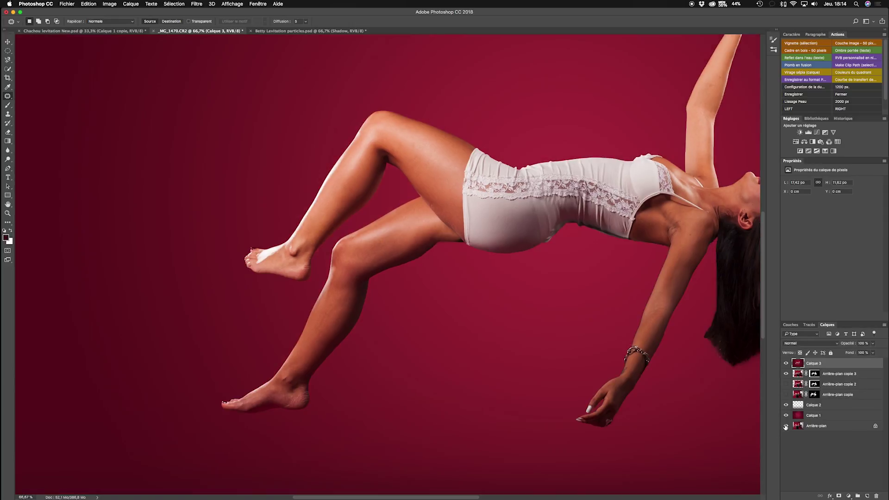
{"action": "key", "text": "super+0"}
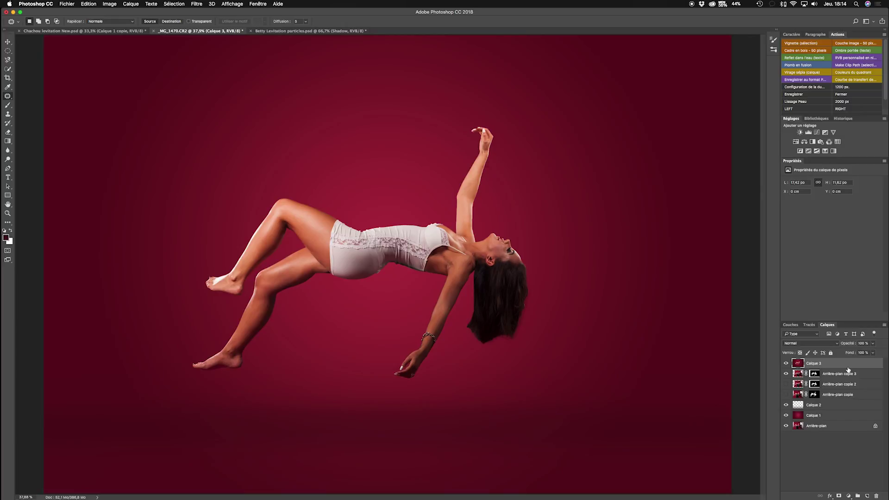
{"action": "key", "text": "super+shift+x"}
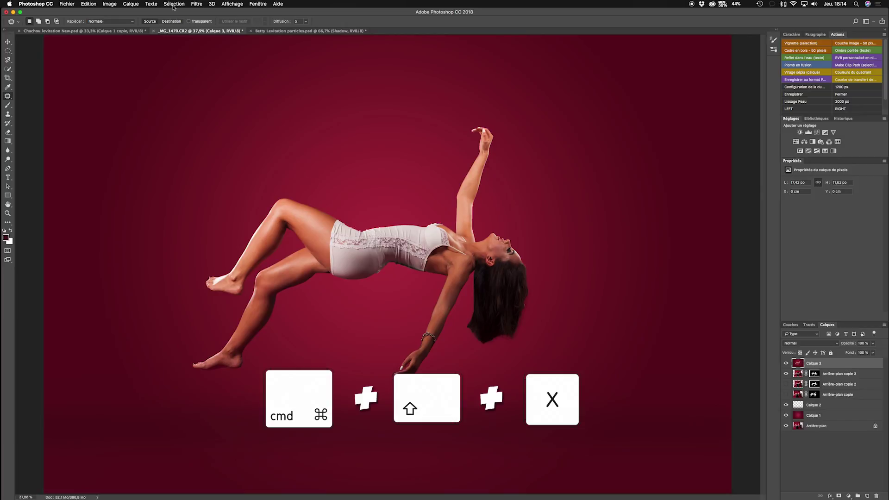
{"action": "left_click", "coordinate": [196, 4]}
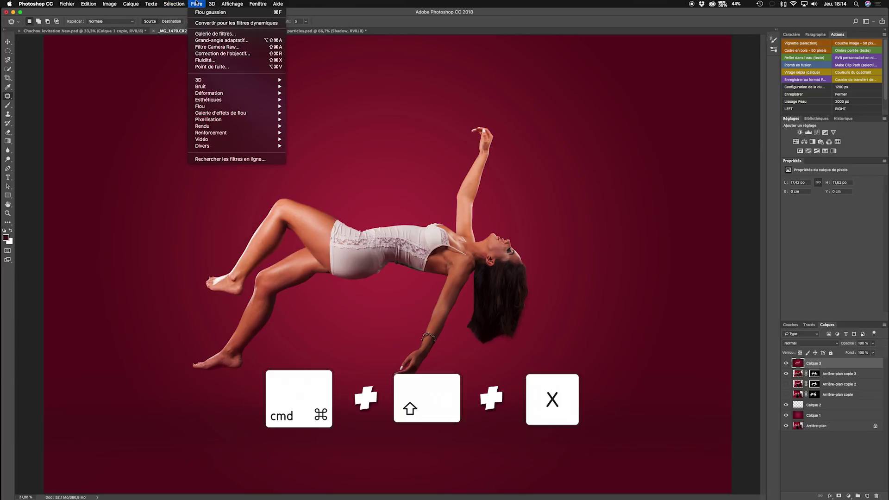
{"action": "left_click", "coordinate": [208, 61]}
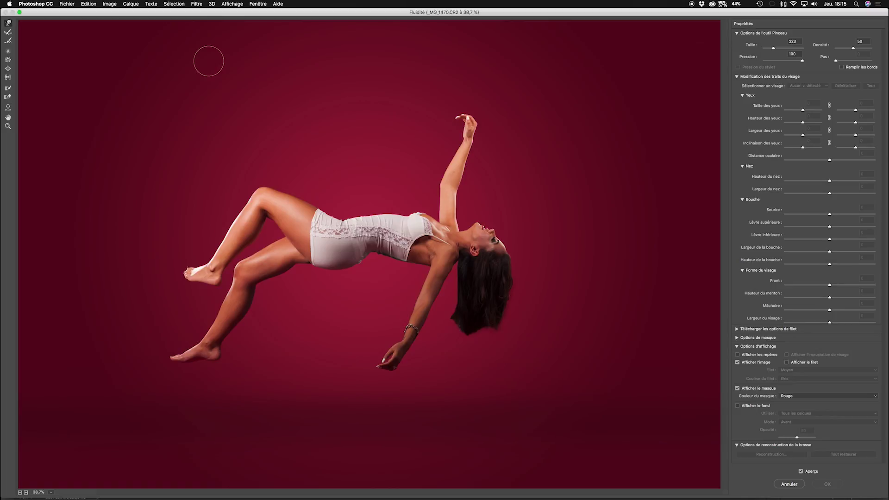
Push the underside of the lower thigh near the dress with the Liquify forward warp at brush size 177
{"action": "key", "text": "super+1"}
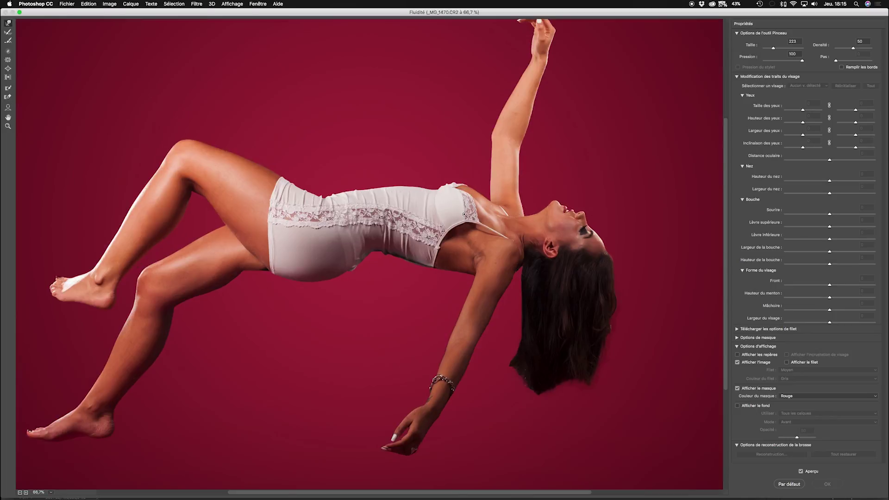
{"action": "scroll", "coordinate": [263, 248], "scroll_direction": "left", "scroll_amount": 5}
{"action": "scroll", "coordinate": [264, 248], "scroll_direction": "down", "scroll_amount": 2}
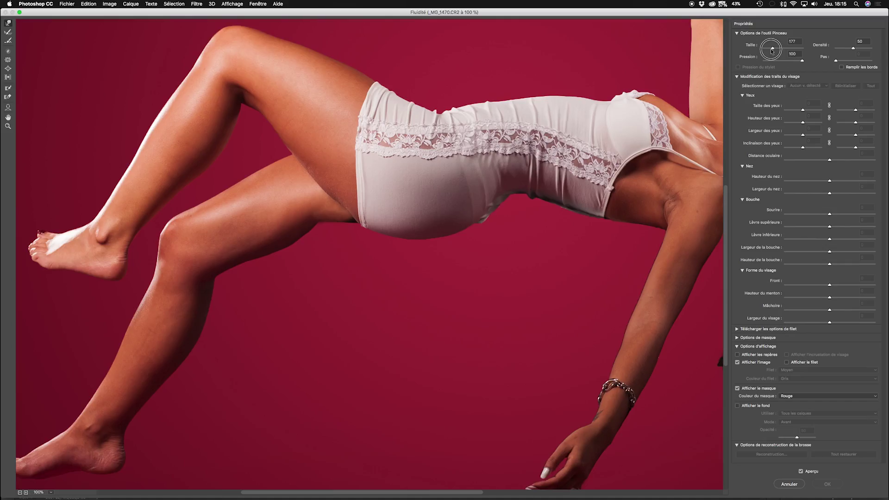
{"action": "left_click_drag", "start_coordinate": [772, 51], "coordinate": [773, 49]}
{"action": "left_click", "coordinate": [319, 222]}
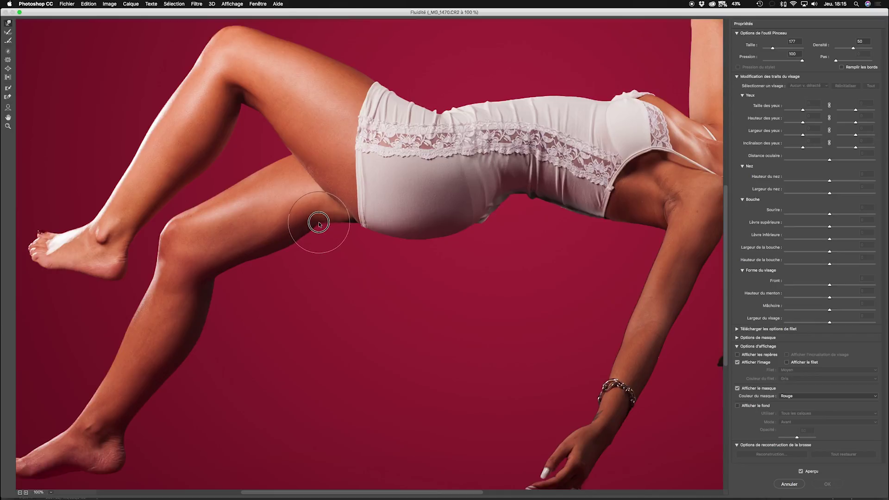
{"action": "left_click_drag", "start_coordinate": [319, 225], "coordinate": [318, 218]}
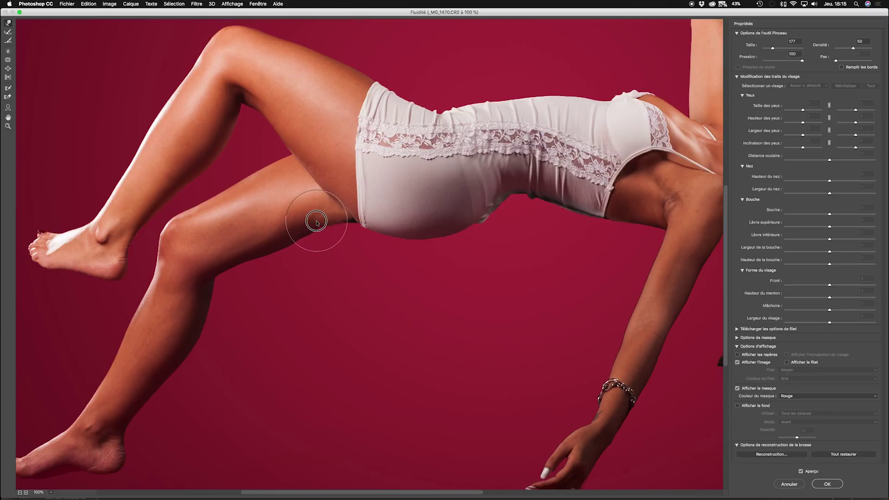
{"action": "mouse_move", "coordinate": [304, 227]}
{"action": "left_mouse_down"}
{"action": "mouse_move", "coordinate": [294, 234]}
{"action": "mouse_move", "coordinate": [291, 220]}
{"action": "mouse_move", "coordinate": [302, 230]}
{"action": "left_mouse_up"}
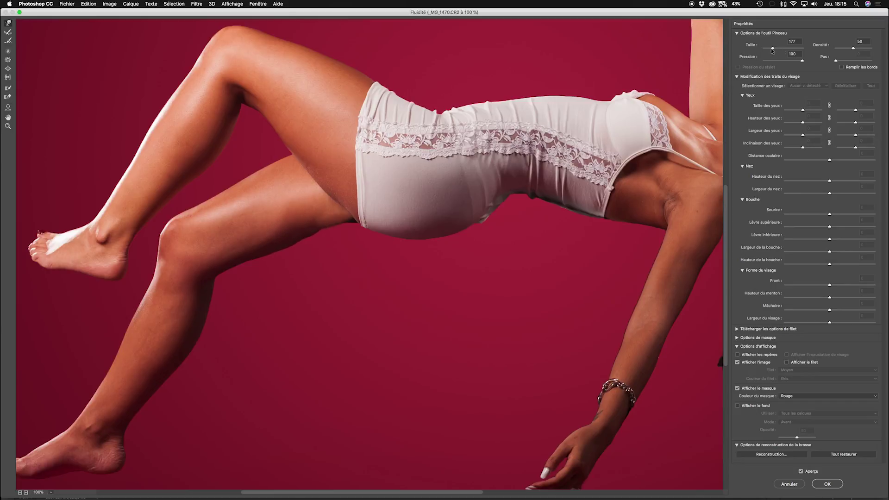
Shrink the Liquify brush and reshape the thigh's lower contour where it meets the dress
{"action": "key", "text": "bracketleft"}
{"action": "key", "text": "bracketleft"}
{"action": "key", "text": "bracketleft"}
{"action": "key", "text": "bracketleft"}
{"action": "key", "text": "bracketleft"}
{"action": "key", "text": "bracketleft"}
{"action": "left_click_drag", "start_coordinate": [327, 242], "coordinate": [335, 231]}
{"action": "mouse_move", "coordinate": [343, 231]}
{"action": "left_mouse_down"}
{"action": "mouse_move", "coordinate": [348, 205]}
{"action": "mouse_move", "coordinate": [315, 197]}
{"action": "mouse_move", "coordinate": [318, 238]}
{"action": "mouse_move", "coordinate": [297, 236]}
{"action": "mouse_move", "coordinate": [290, 250]}
{"action": "mouse_move", "coordinate": [311, 247]}
{"action": "left_mouse_up"}
Set the Liquify brush size to 248 and nudge the dress's lower edge toward the waist
{"action": "left_click", "coordinate": [774, 48]}
{"action": "left_click_drag", "start_coordinate": [507, 278], "coordinate": [400, 272]}
{"action": "left_click_drag", "start_coordinate": [393, 213], "coordinate": [404, 191]}
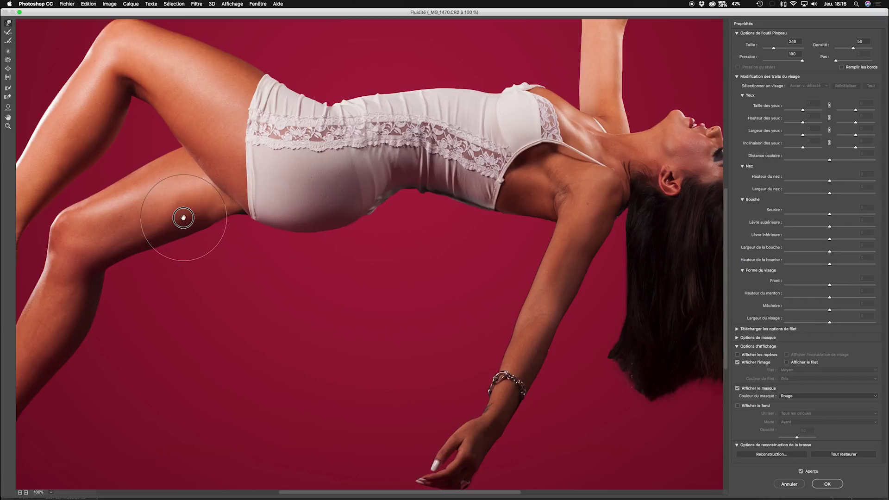
{"action": "mouse_move", "coordinate": [605, 299]}
{"action": "left_mouse_down"}
{"action": "mouse_move", "coordinate": [512, 297]}
{"action": "mouse_move", "coordinate": [432, 218]}
{"action": "left_mouse_up"}
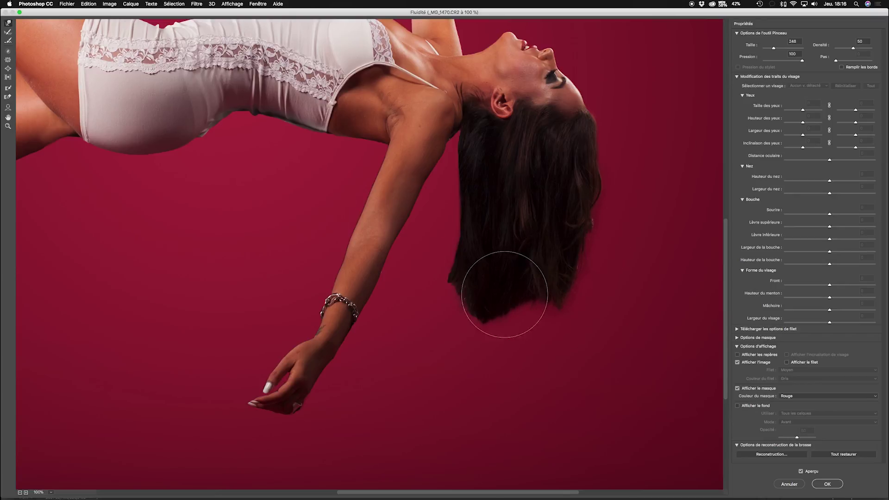
{"action": "scroll", "coordinate": [505, 295], "scroll_direction": "up", "scroll_amount": 10}
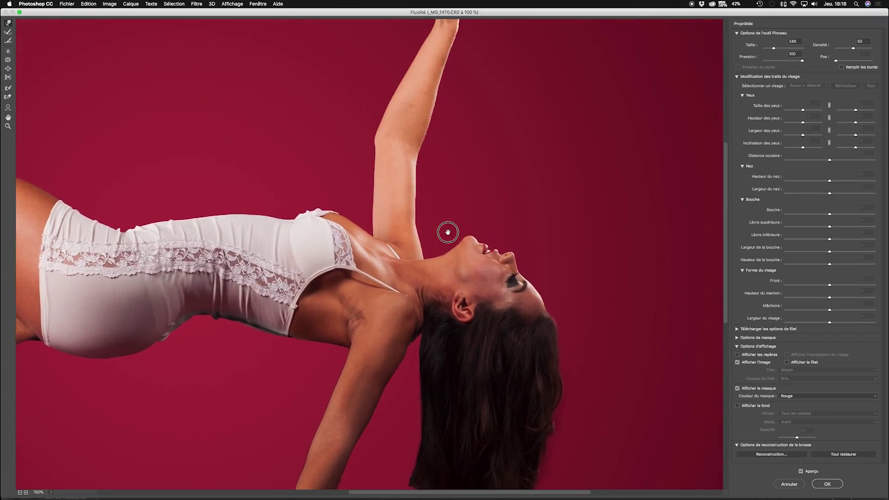
{"action": "scroll", "coordinate": [448, 232], "scroll_direction": "up", "scroll_amount": 5}
Try a warp around the raised hand, undo it and apply the Liquify changes to the layer
{"action": "mouse_move", "coordinate": [391, 122]}
{"action": "left_mouse_down"}
{"action": "mouse_move", "coordinate": [375, 113]}
{"action": "mouse_move", "coordinate": [478, 159]}
{"action": "left_mouse_up"}
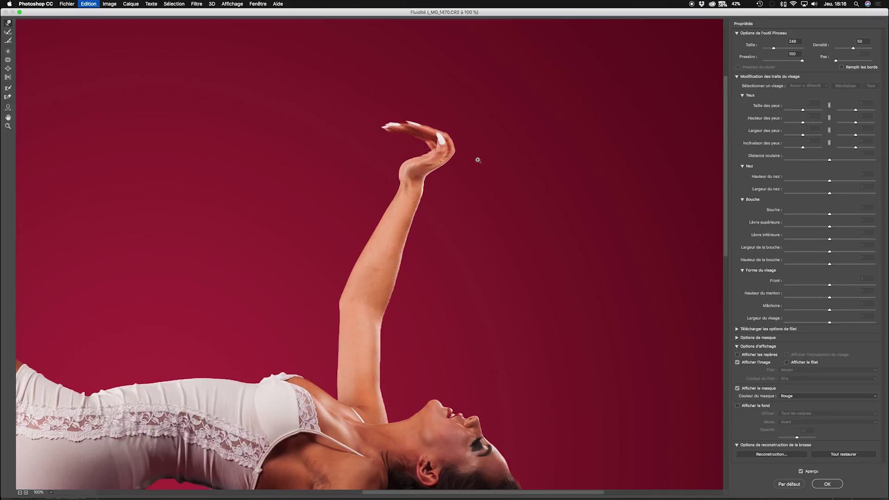
{"action": "key", "text": "super+z"}
{"action": "left_click_drag", "start_coordinate": [526, 199], "coordinate": [564, 4]}
{"action": "key", "text": "super+minus"}
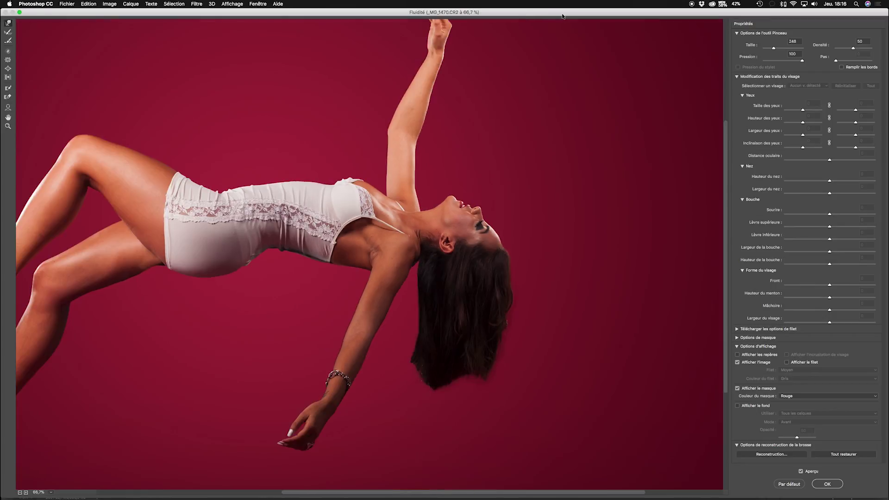
{"action": "key", "text": "super+minus"}
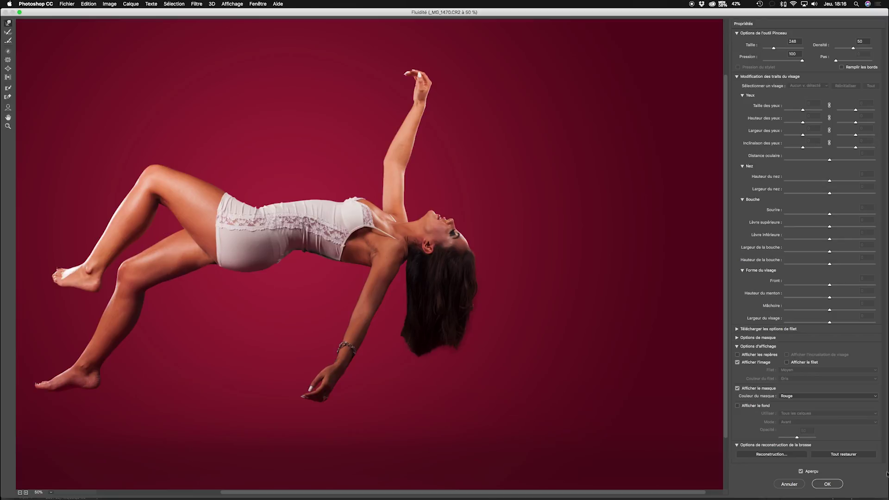
{"action": "left_click", "coordinate": [832, 484]}
Toggle the visibility of Calque 3 repeatedly to compare the retouched thigh with the cutout beneath it
{"action": "left_click", "coordinate": [786, 363]}
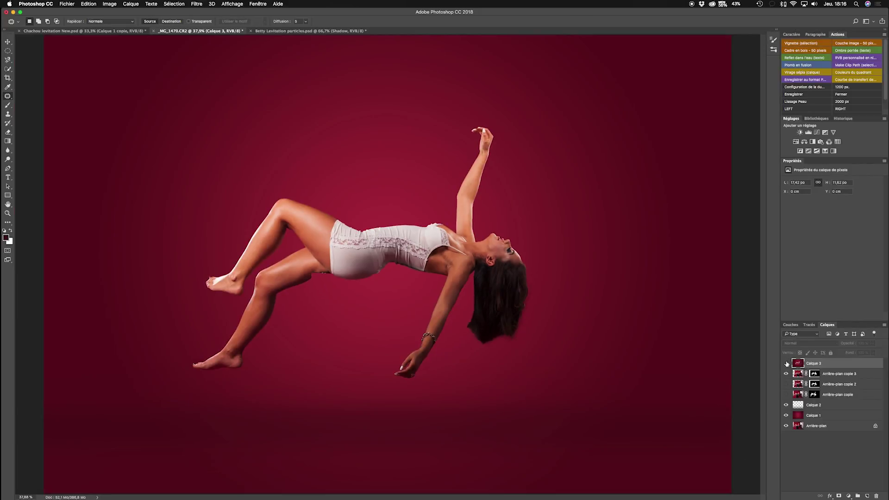
{"action": "left_click", "coordinate": [786, 363]}
{"action": "left_click", "coordinate": [786, 364]}
{"action": "left_click", "coordinate": [786, 364]}
{"action": "left_click", "coordinate": [786, 364]}
{"action": "left_click", "coordinate": [785, 364]}
Examine the reshaped thigh and the dress's lower edge at close range
{"action": "key", "text": "super+plus"}
{"action": "key", "text": "super+plus"}
{"action": "key", "text": "super+plus"}
{"action": "key", "text": "super+plus"}
{"action": "key", "text": "super+plus"}
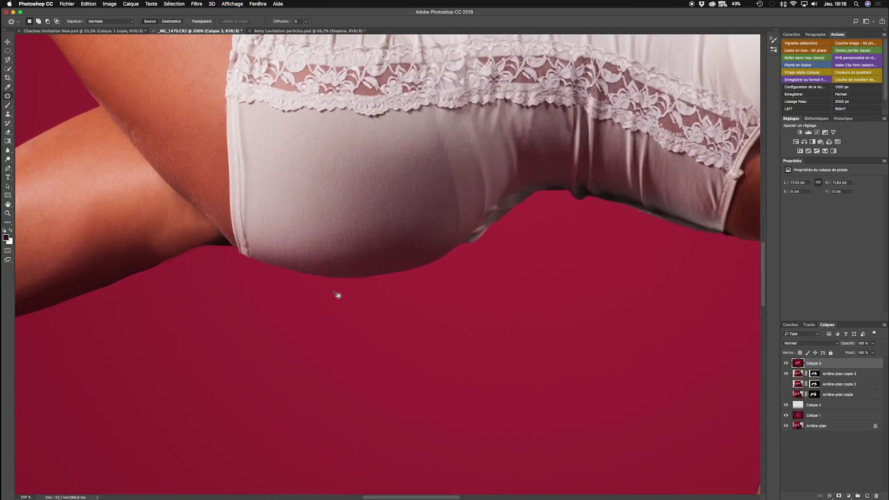
{"action": "left_click_drag", "start_coordinate": [338, 295], "coordinate": [524, 254]}
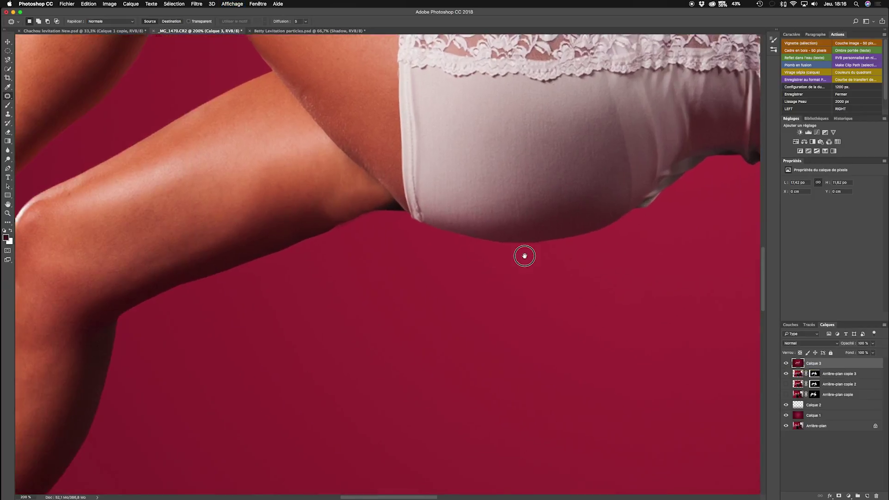
{"action": "left_click", "coordinate": [786, 373]}
{"action": "key", "text": "super+minus"}
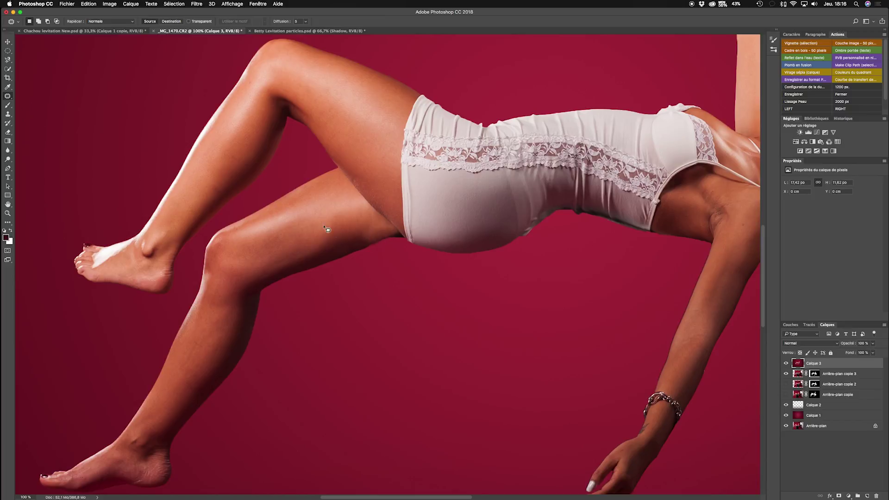
{"action": "left_click_drag", "start_coordinate": [371, 237], "coordinate": [363, 232]}
{"action": "left_click", "coordinate": [361, 234]}
Compare the full composite with the original Arrière-plan photo by isolating and restoring the layers
{"action": "key", "text": "super+0"}
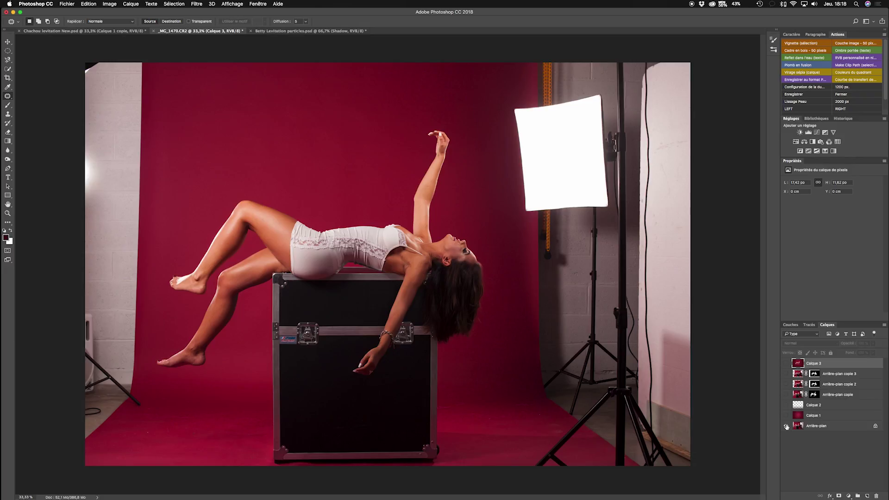
{"action": "left_click", "coordinate": [786, 426], "text": "alt"}
{"action": "left_click", "coordinate": [786, 426], "text": "alt"}
{"action": "left_click", "coordinate": [786, 426], "text": "alt"}
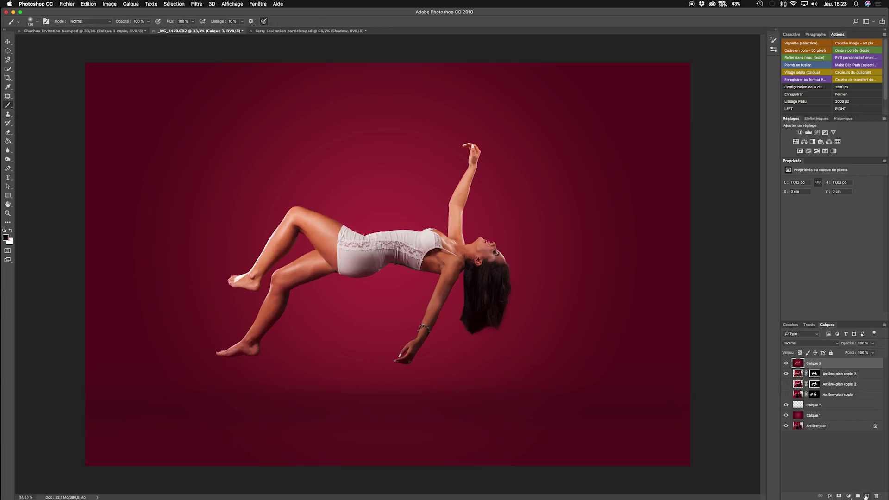
Add a new layer above Calque 3 and set the brush to 51% opacity and 52% flow
{"action": "left_click", "coordinate": [869, 496]}
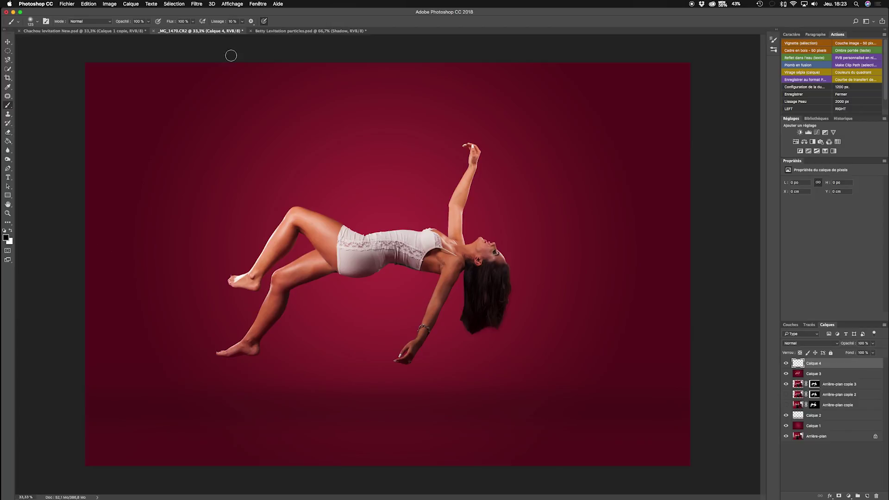
{"action": "left_click", "coordinate": [147, 21]}
{"action": "left_click", "coordinate": [194, 22]}
{"action": "left_click", "coordinate": [277, 27]}
Paint a long, soft black shadow on the floor beneath the model, varying the brush size along it
{"action": "left_click_drag", "start_coordinate": [225, 433], "coordinate": [229, 433]}
{"action": "left_click", "coordinate": [226, 433]}
{"action": "left_click_drag", "start_coordinate": [232, 433], "coordinate": [488, 427]}
{"action": "key", "text": "bracketright"}
{"action": "key", "text": "bracketright"}
{"action": "key", "text": "bracketright"}
{"action": "key", "text": "bracketright"}
{"action": "key", "text": "bracketleft"}
{"action": "key", "text": "bracketleft"}
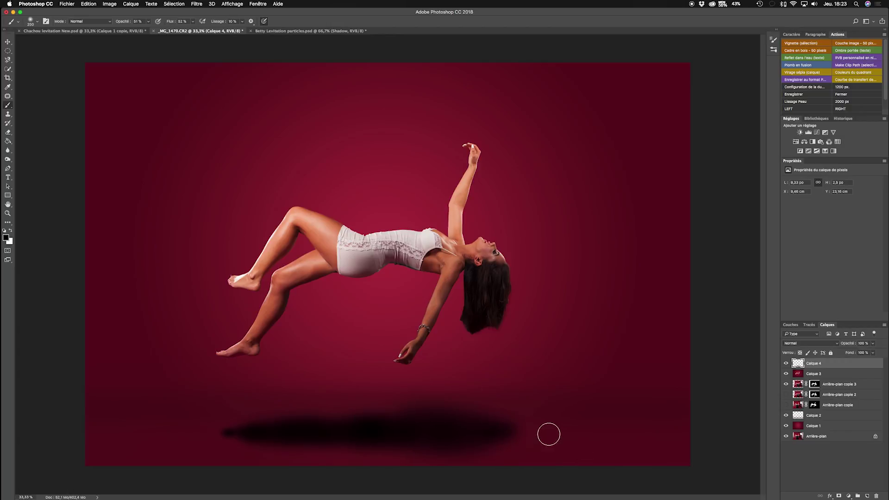
{"action": "key", "text": "bracketleft"}
Lower the shadow layer's opacity to 42% and flatten and narrow the shadow with a Free Transform
{"action": "left_click", "coordinate": [873, 344]}
{"action": "left_click_drag", "start_coordinate": [860, 353], "coordinate": [851, 354]}
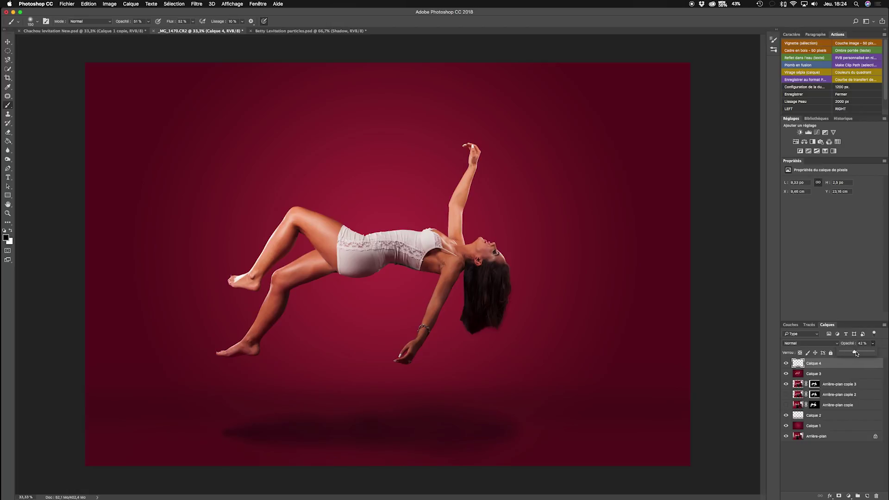
{"action": "left_click", "coordinate": [89, 4]}
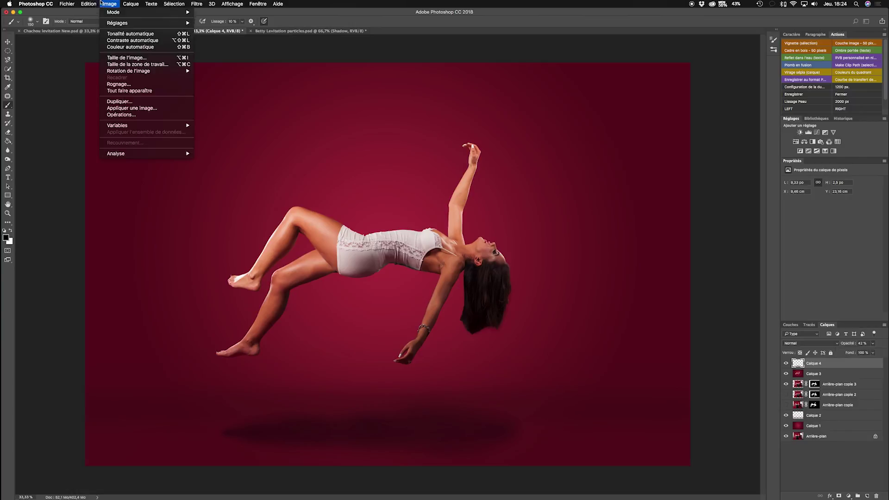
{"action": "mouse_move", "coordinate": [115, 163]}
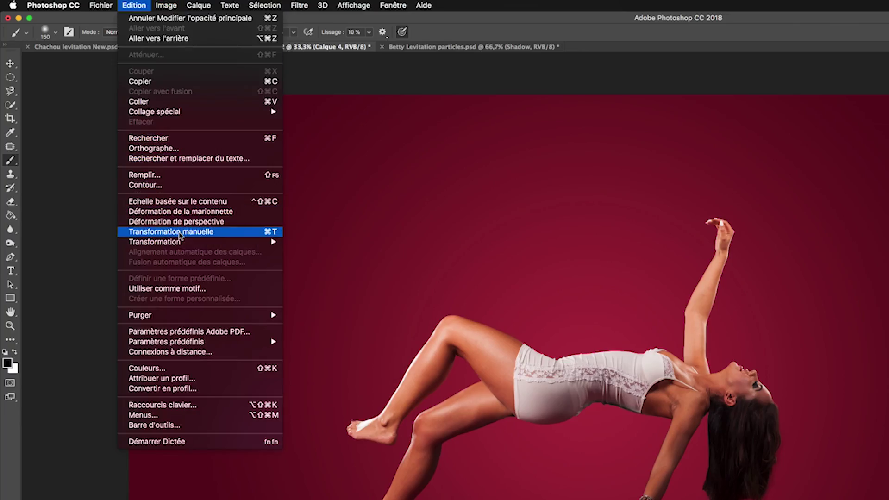
{"action": "left_click", "coordinate": [171, 231]}
{"action": "left_click_drag", "start_coordinate": [376, 377], "coordinate": [376, 395]}
{"action": "left_click_drag", "start_coordinate": [540, 432], "coordinate": [532, 423]}
{"action": "left_click_drag", "start_coordinate": [403, 420], "coordinate": [410, 425]}
{"action": "key", "text": "Return"}
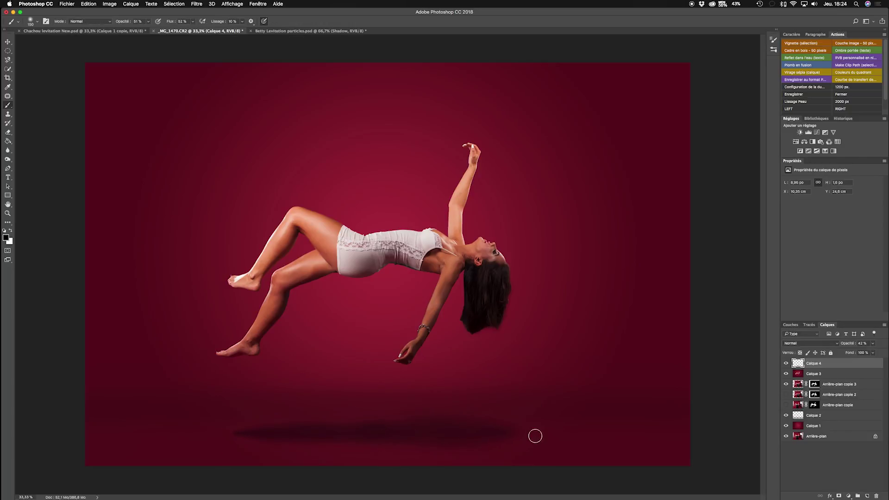
Add a layer mask to the shadow layer Calque 4 and soften the shadow to 15% layer opacity
{"action": "left_click", "coordinate": [840, 496]}
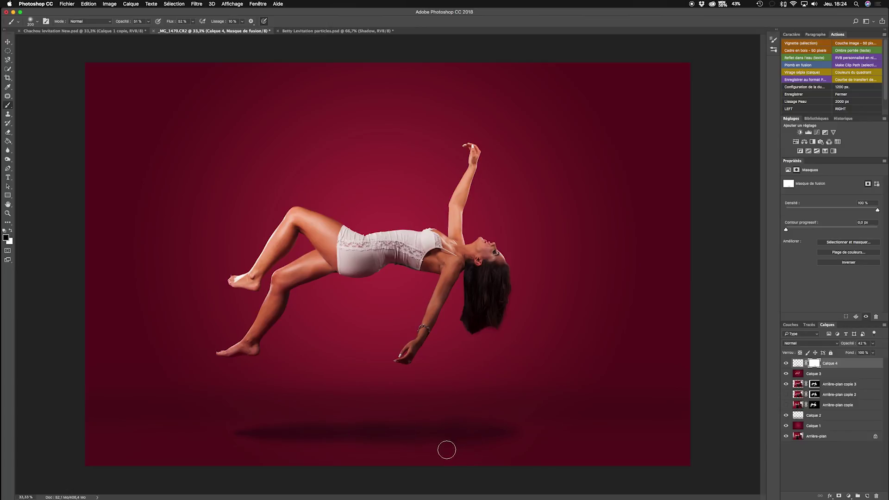
{"action": "key", "text": "0"}
{"action": "key", "text": "shift+0"}
{"action": "key", "text": "v"}
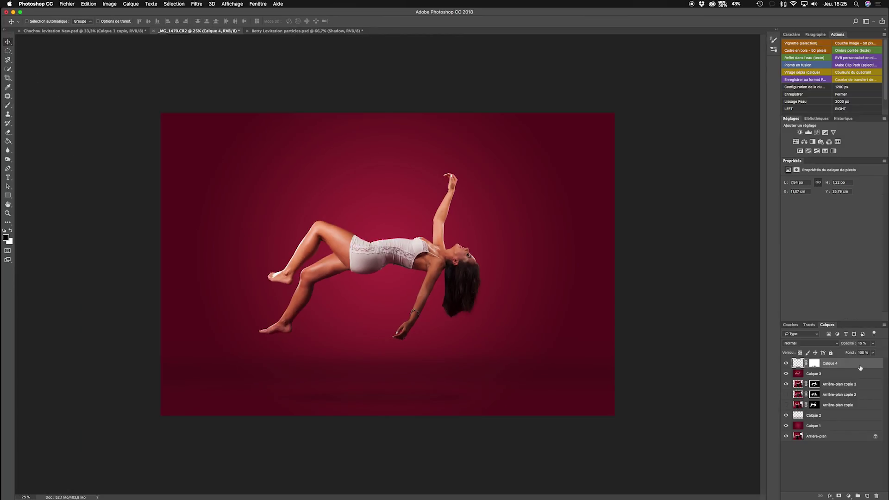
Compare the finished composite with its original photo, and view only Calque 1 in the document with the galaxy room
{"action": "left_click", "coordinate": [786, 437], "text": "alt"}
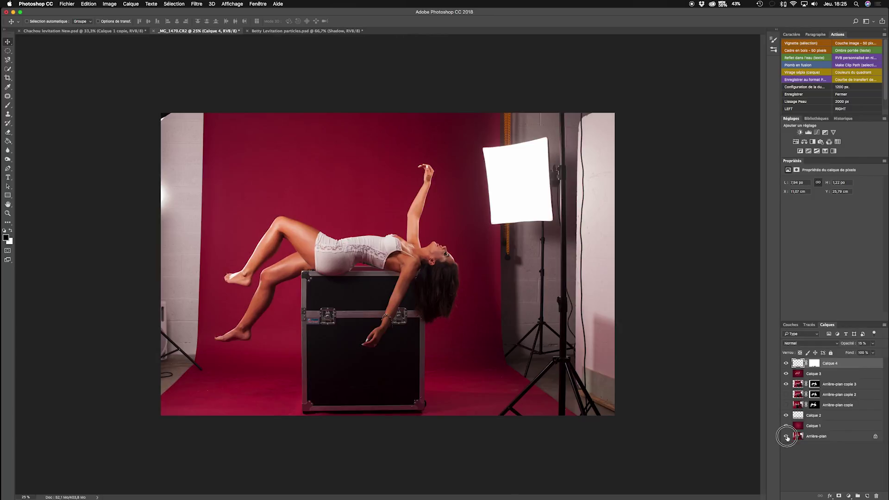
{"action": "left_click", "coordinate": [786, 436], "text": "alt"}
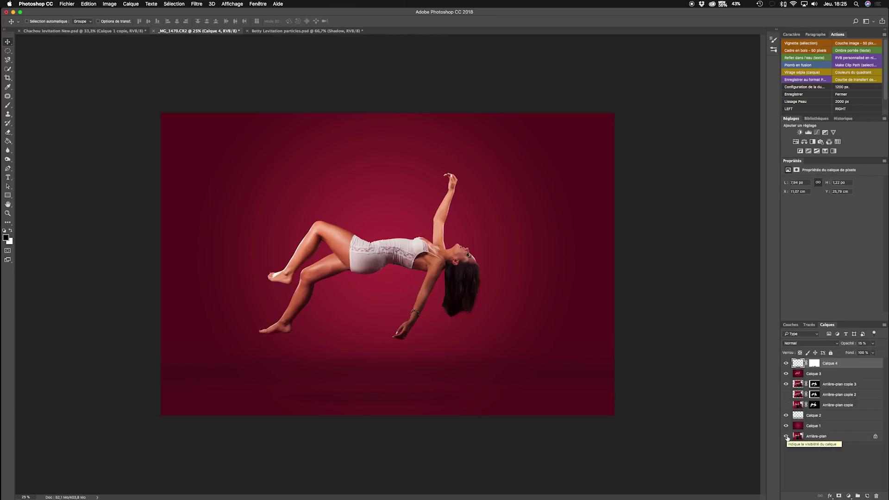
{"action": "left_click", "coordinate": [112, 31]}
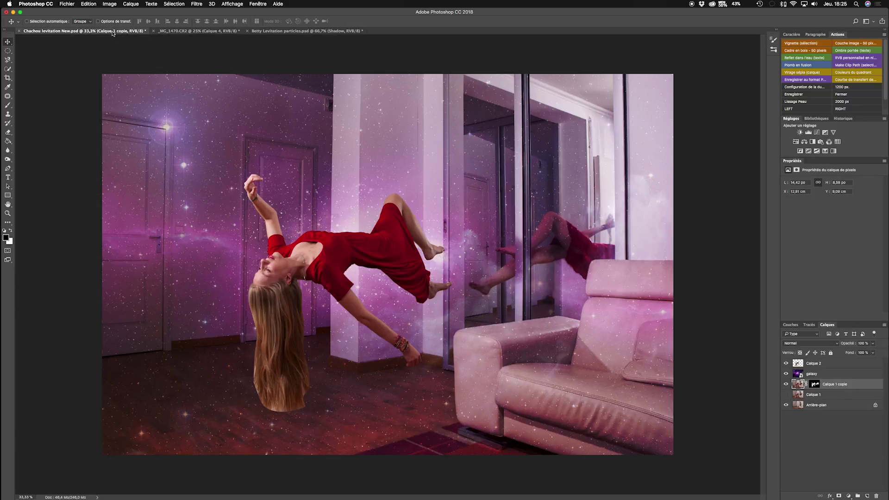
{"action": "key", "text": "super+minus"}
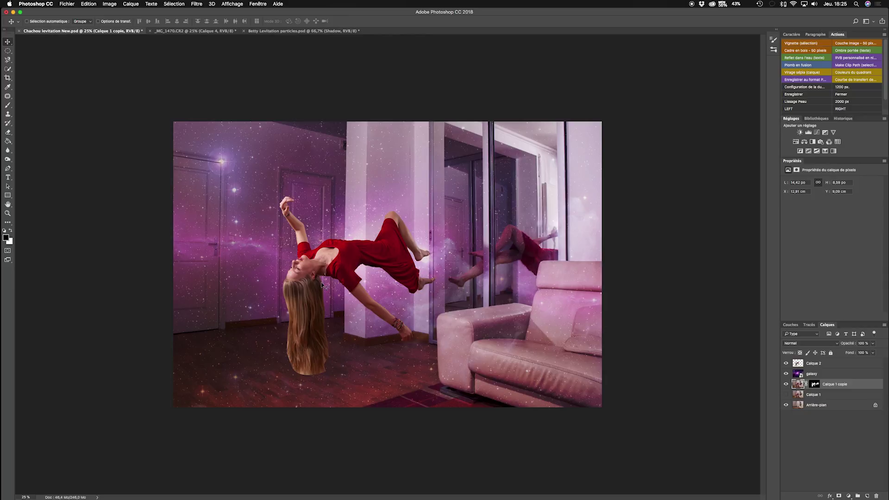
{"action": "left_click", "coordinate": [786, 395], "text": "alt"}
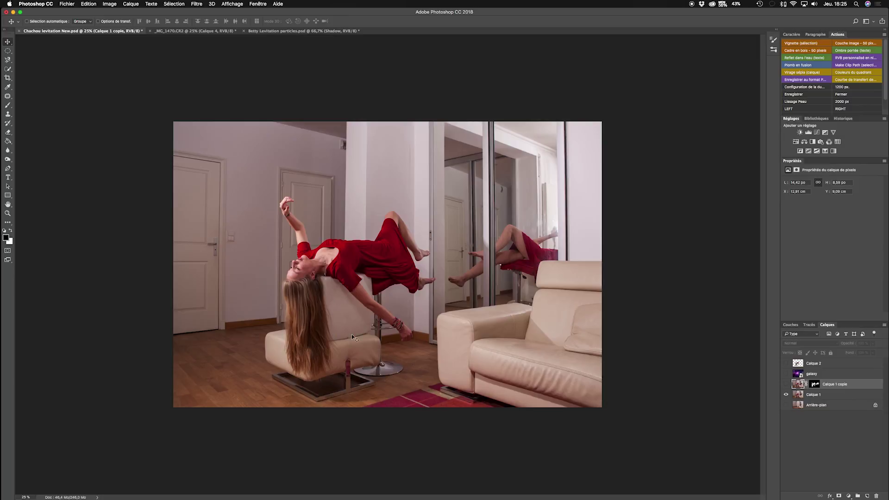
View the empty-room layer Arrière-plan on its own, and isolate the model cutout on Calque 2
{"action": "left_click", "coordinate": [786, 405], "text": "alt"}
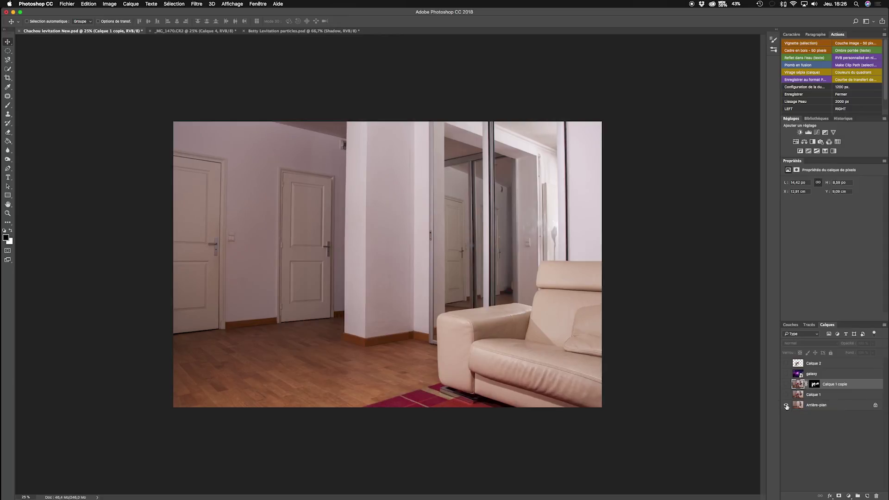
{"action": "left_click", "coordinate": [786, 406], "text": "alt"}
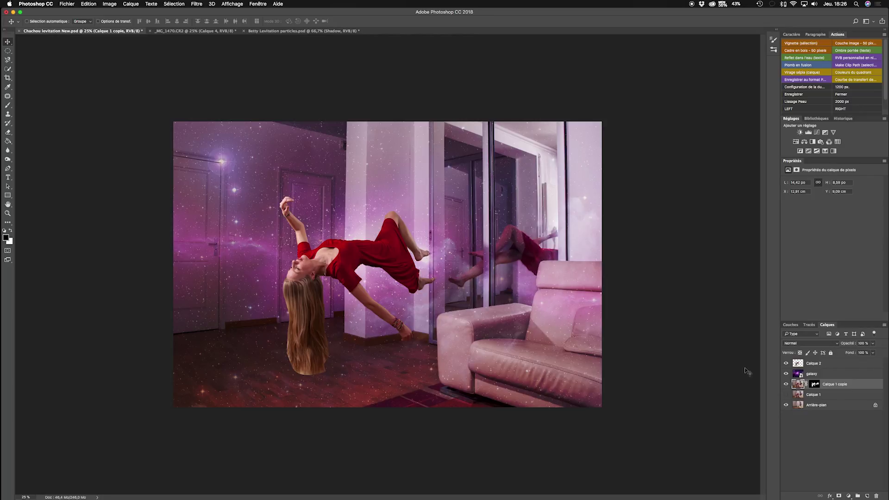
{"action": "left_click_drag", "start_coordinate": [786, 374], "coordinate": [786, 364]}
{"action": "left_click", "coordinate": [785, 383]}
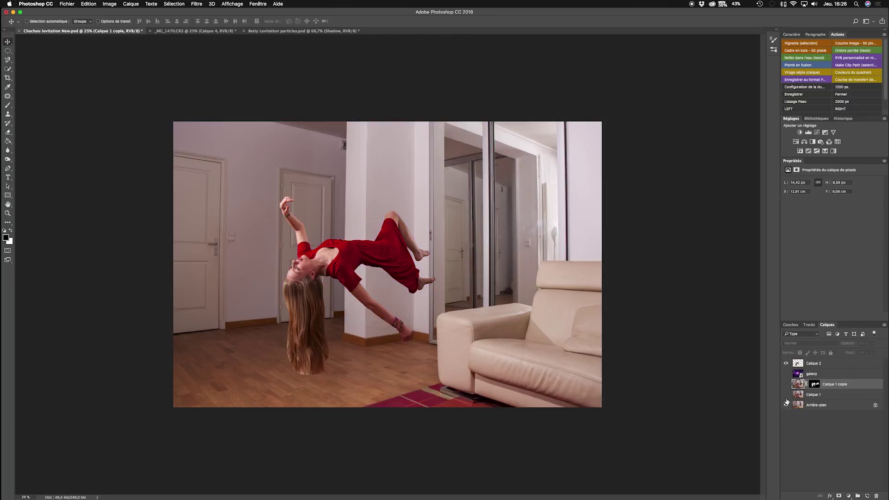
{"action": "left_click", "coordinate": [785, 405]}
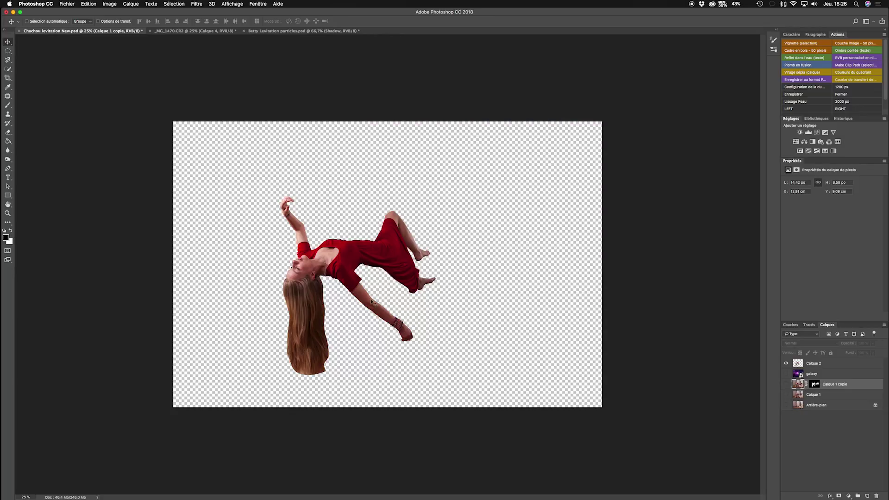
Compare the model cutout with and without the Arrière-plan layer, leaving the room shown behind her
{"action": "left_click", "coordinate": [786, 405]}
{"action": "left_click", "coordinate": [786, 406]}
{"action": "left_click", "coordinate": [786, 405]}
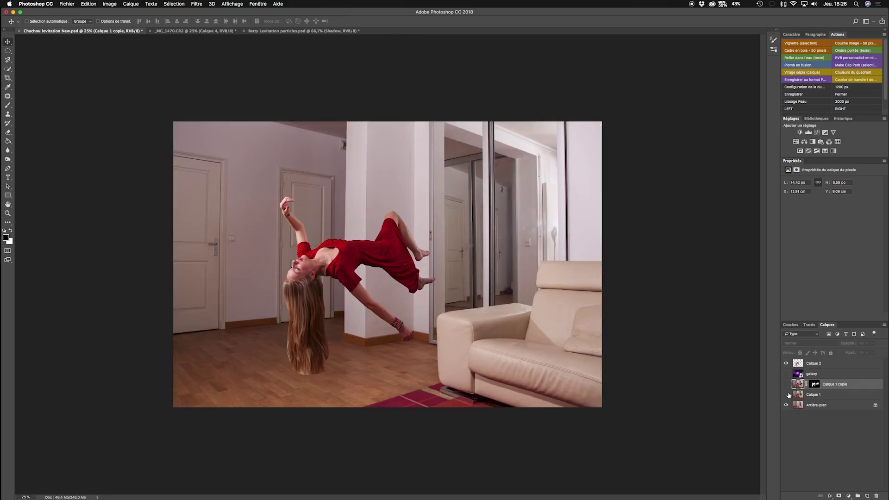
Compare the room with and without the mirror reflection on Calque 1 copie, and show the reflection and galaxy layers again
{"action": "left_click", "coordinate": [785, 384]}
{"action": "left_click", "coordinate": [786, 384]}
{"action": "left_click", "coordinate": [785, 395]}
{"action": "left_click", "coordinate": [786, 395]}
{"action": "left_click", "coordinate": [786, 385]}
{"action": "left_click", "coordinate": [786, 384]}
{"action": "left_click", "coordinate": [786, 384]}
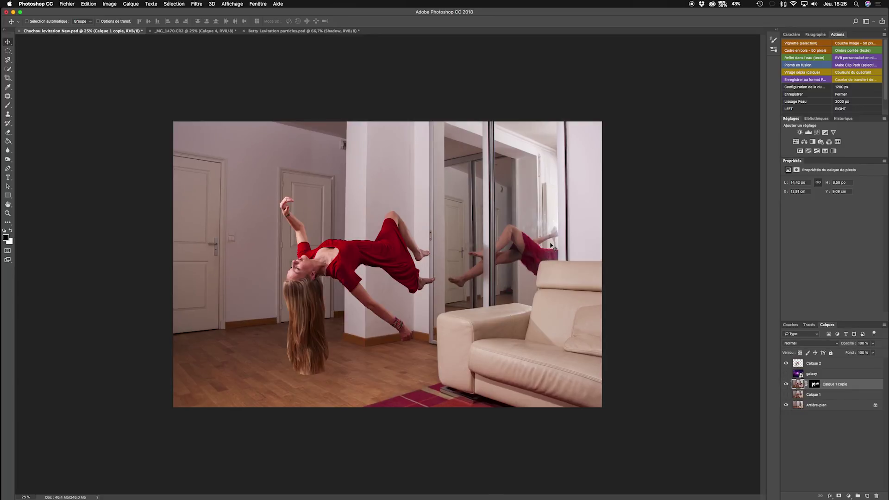
{"action": "left_click", "coordinate": [785, 374]}
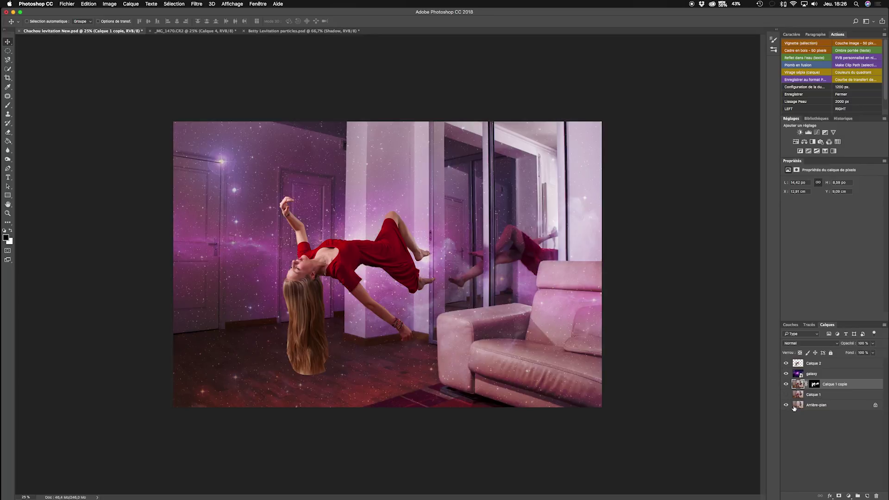
{"action": "key", "text": "super+minus"}
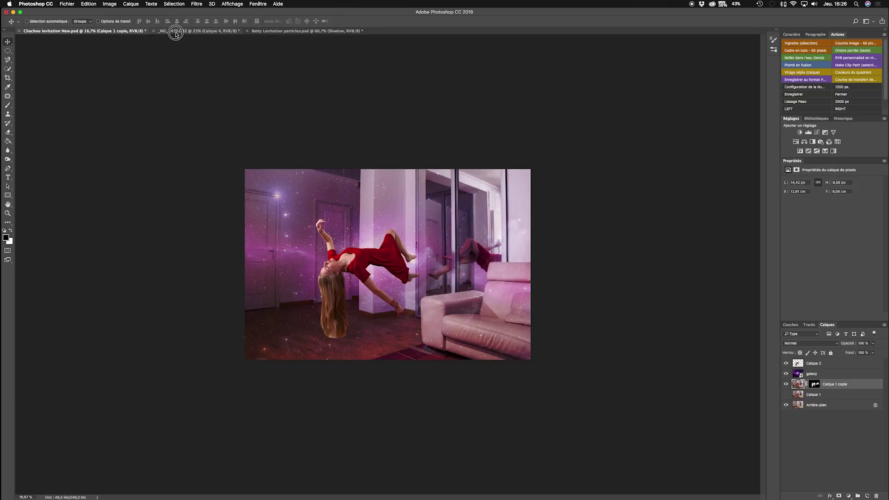